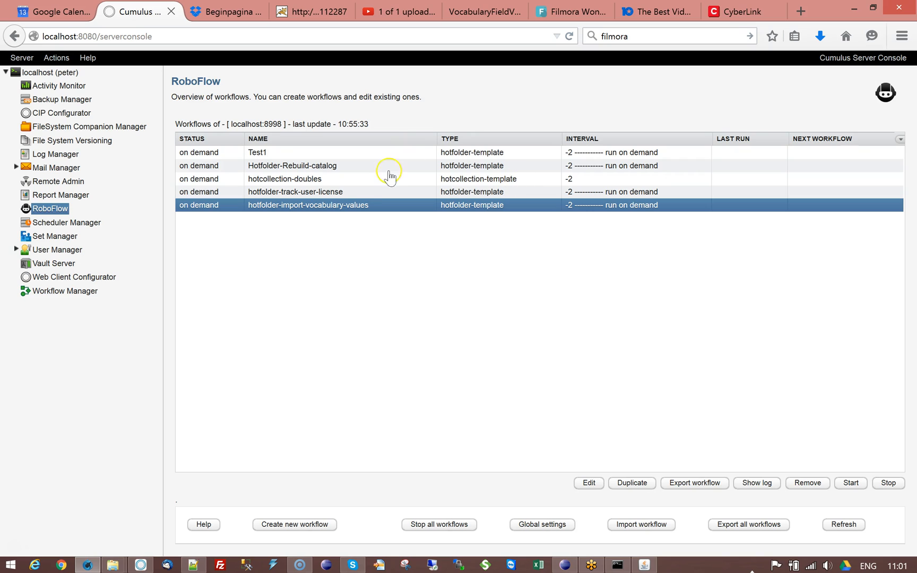
Step: View the share page of the uploaded "Canto Cumulus 10 - Vocabulary Fields" video, and return to the Cumulus Server Console
{"action": "left_click", "coordinate": [409, 13]}
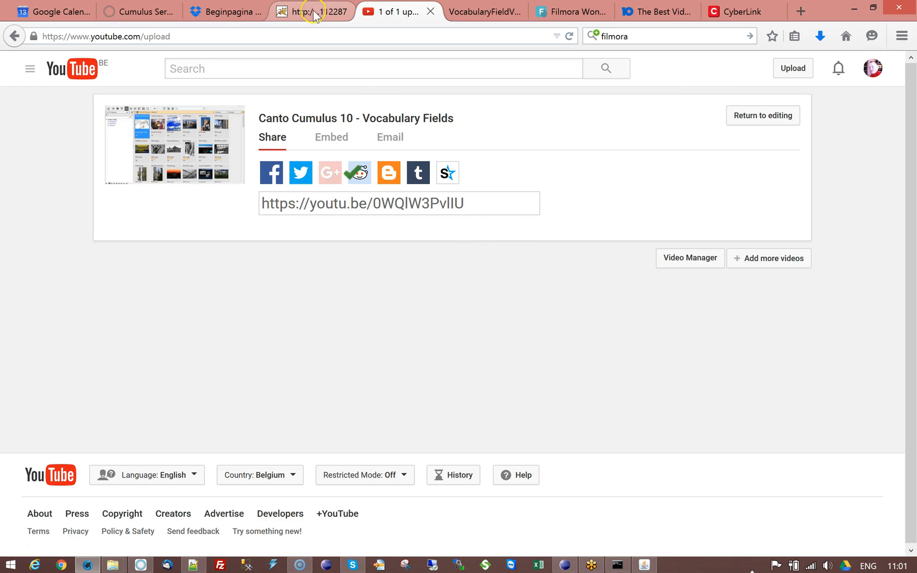
{"action": "left_click", "coordinate": [121, 14]}
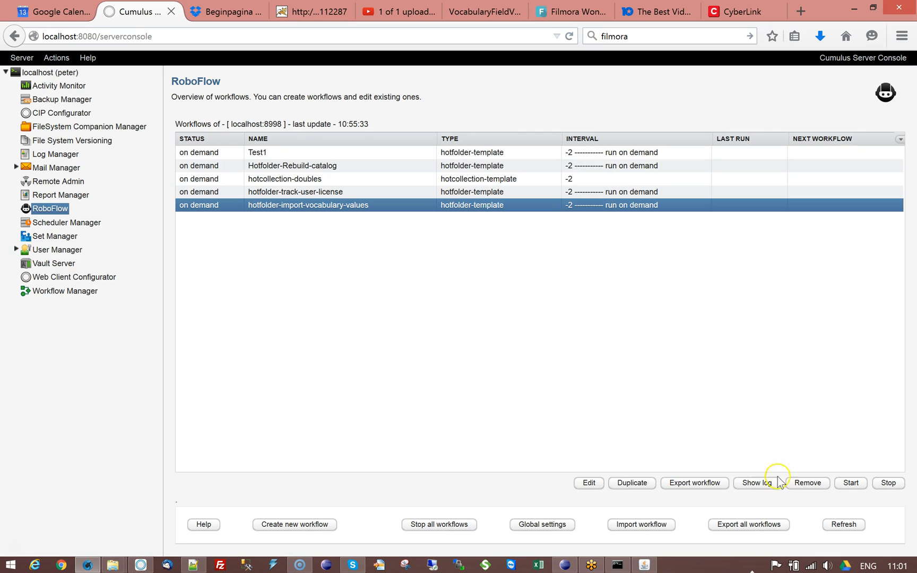
Step: Check the RoboFlow version info through the log of the hotfolder-import-vocabulary-values workflow, and close the status window
{"action": "left_click", "coordinate": [761, 486]}
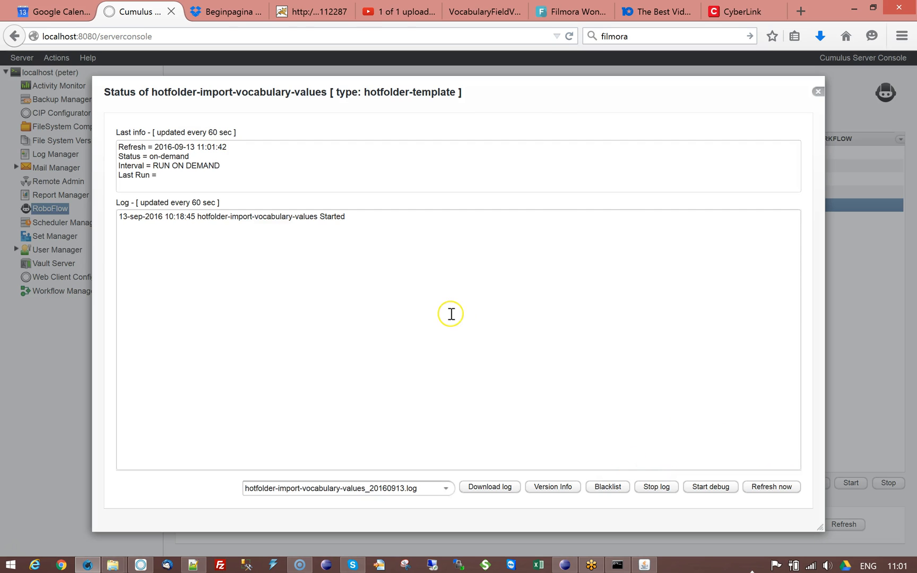
{"action": "left_click", "coordinate": [553, 487]}
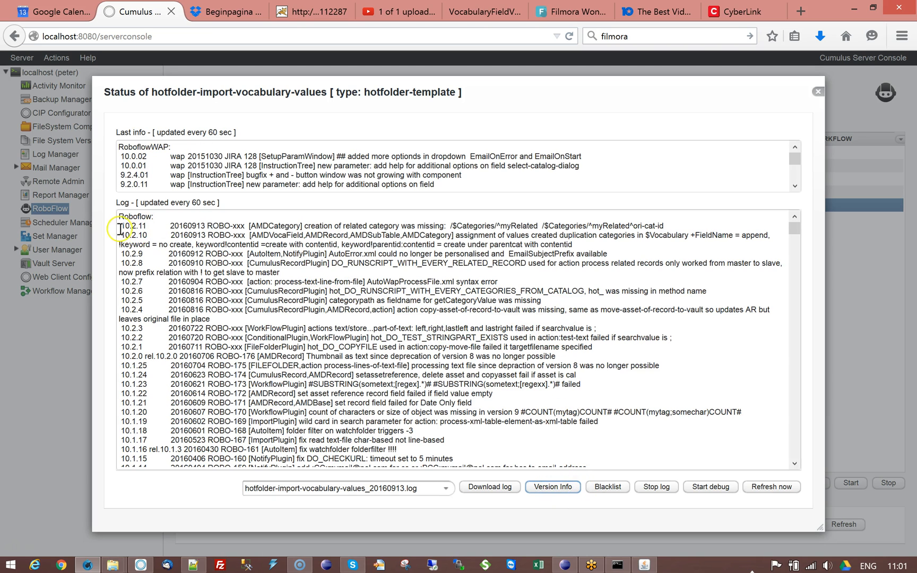
{"action": "left_click", "coordinate": [149, 227]}
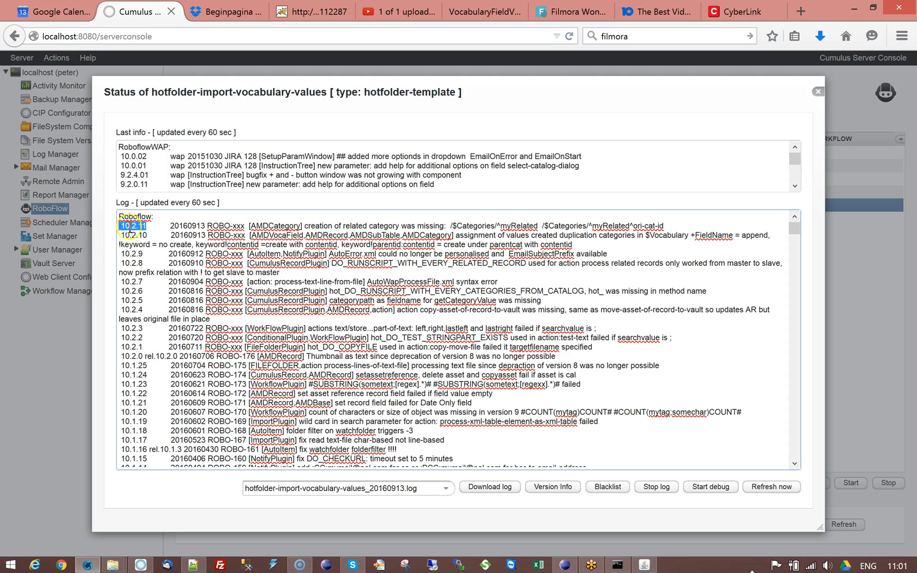
{"action": "left_click", "coordinate": [818, 91]}
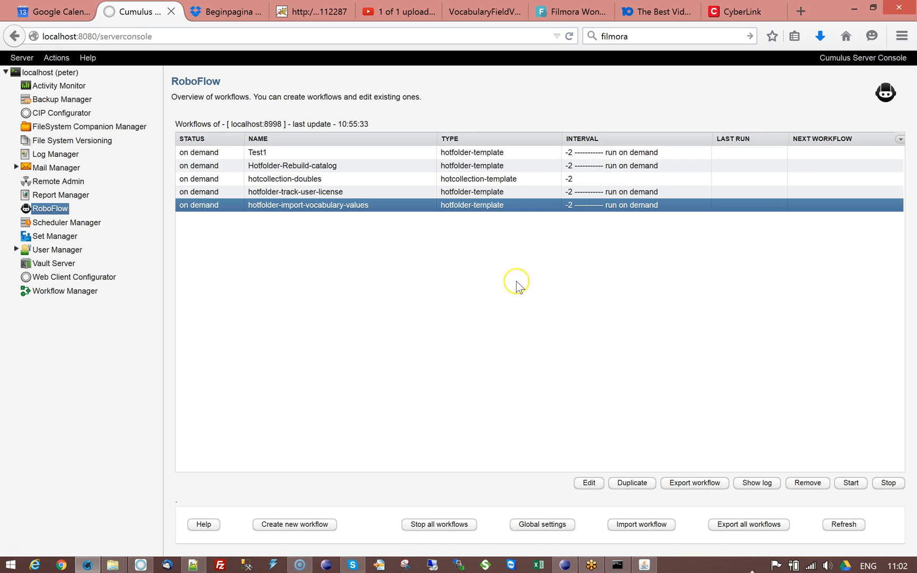
Step: Switch to the Cumulus client and examine the information of the Black category under Colors in the $Vocabularies catalog
{"action": "left_click", "coordinate": [144, 566]}
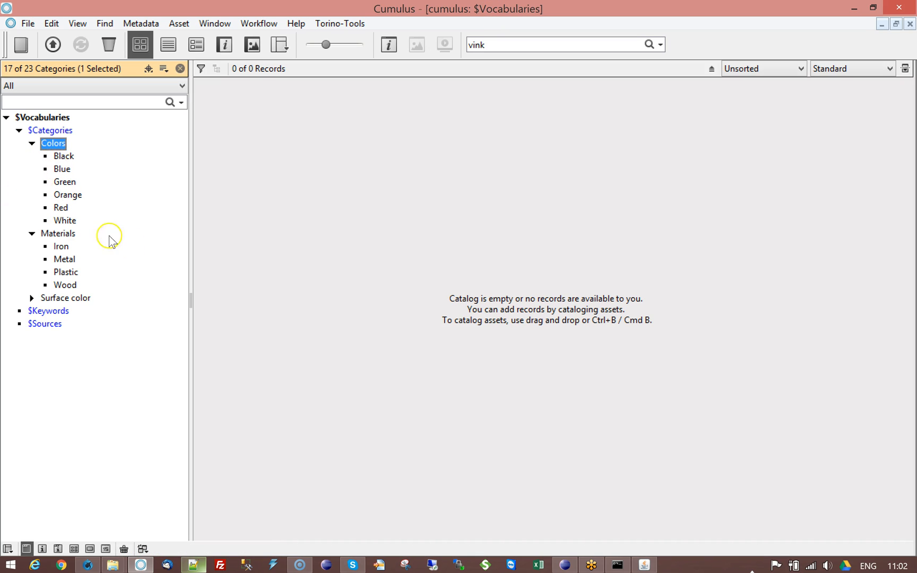
{"action": "left_click", "coordinate": [70, 159]}
{"action": "right_click", "coordinate": [70, 160]}
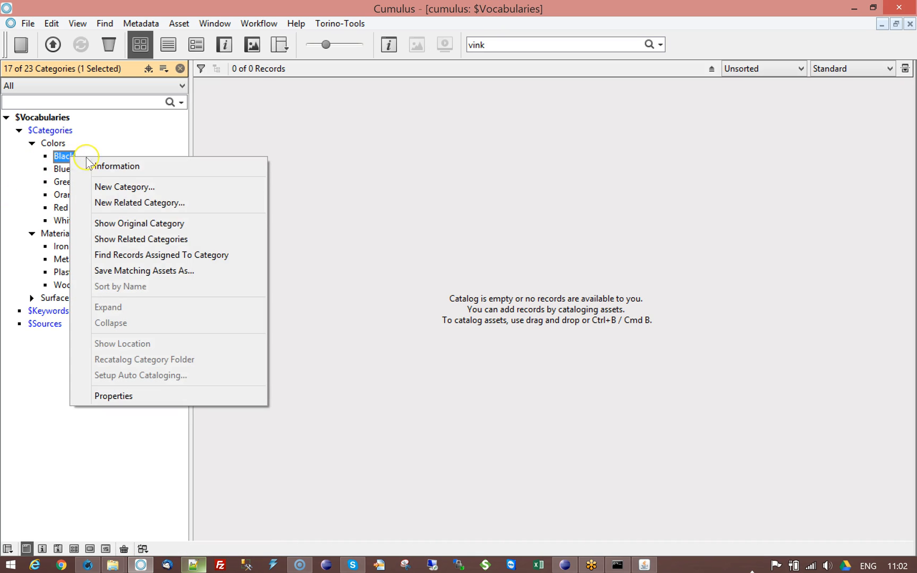
{"action": "left_click", "coordinate": [122, 167]}
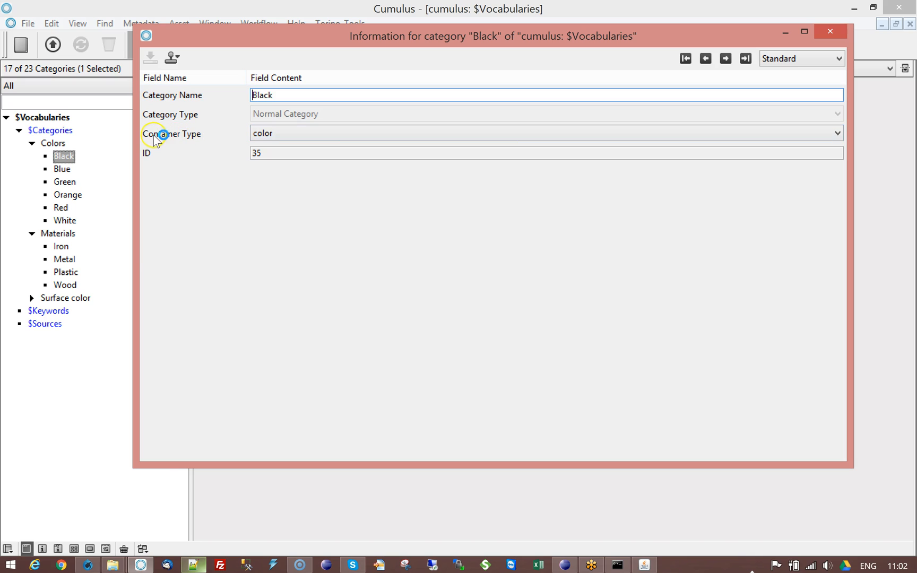
{"action": "left_click", "coordinate": [829, 31]}
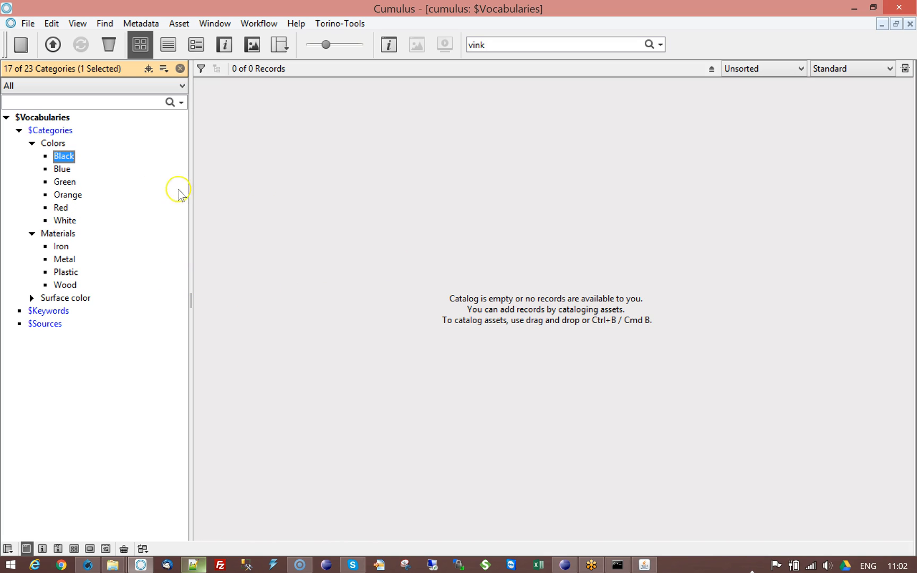
Step: Delete the Black, Blue and Green categories from Colors in the $Vocabularies catalog
{"action": "left_click", "coordinate": [65, 182], "text": "ctrl"}
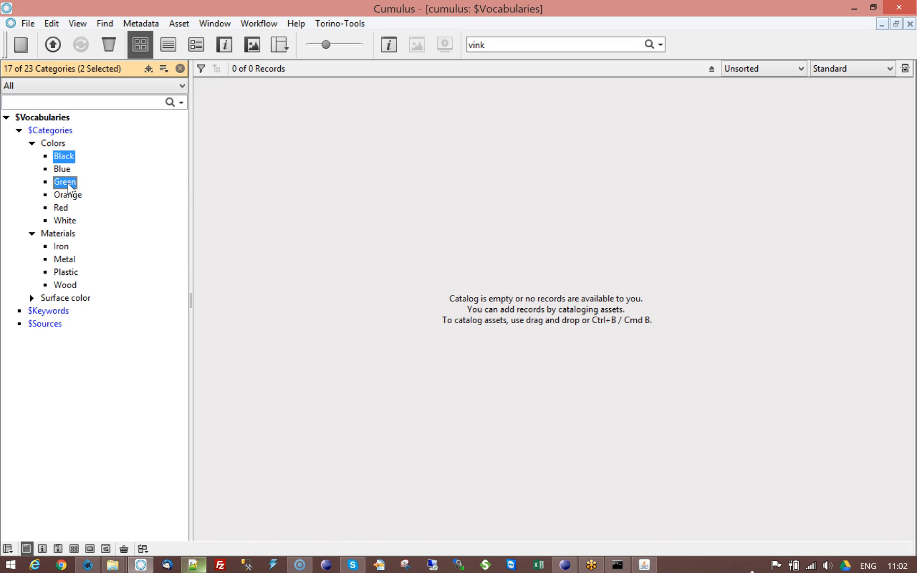
{"action": "left_click", "coordinate": [67, 170], "text": "ctrl"}
{"action": "left_click", "coordinate": [108, 46]}
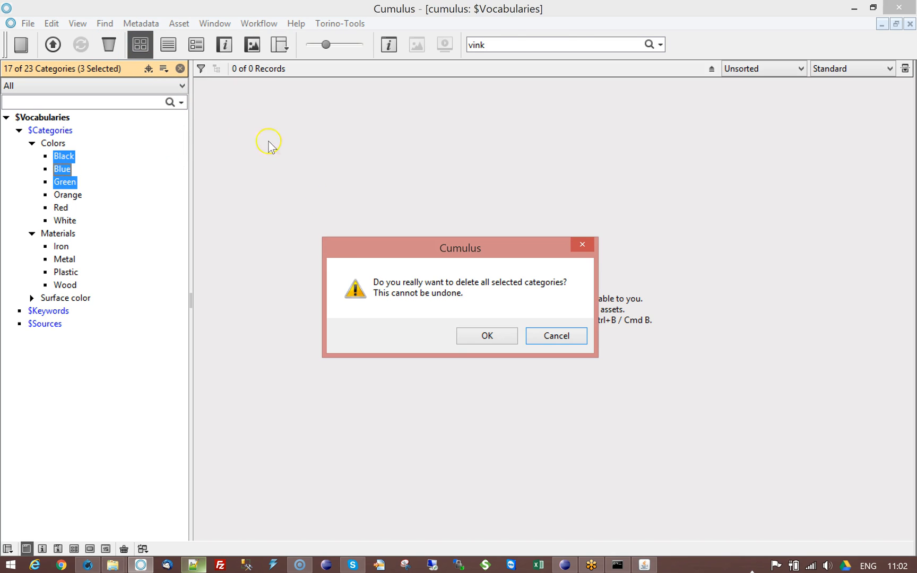
{"action": "left_click", "coordinate": [476, 338]}
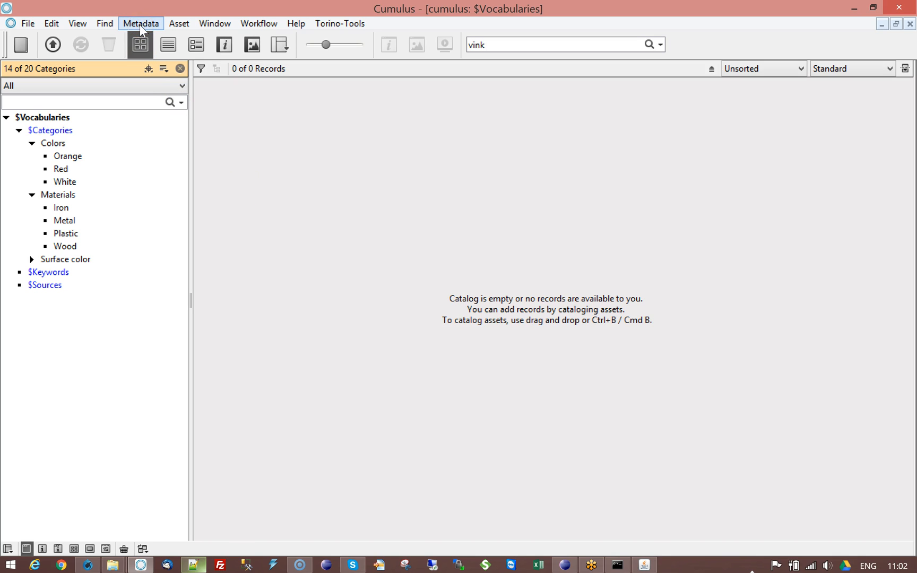
Step: In the Sample Catalog, remove Orange from the Keyword-List of Airplane Illustration.eps and save the record
{"action": "left_click", "coordinate": [218, 23]}
{"action": "left_click", "coordinate": [237, 127]}
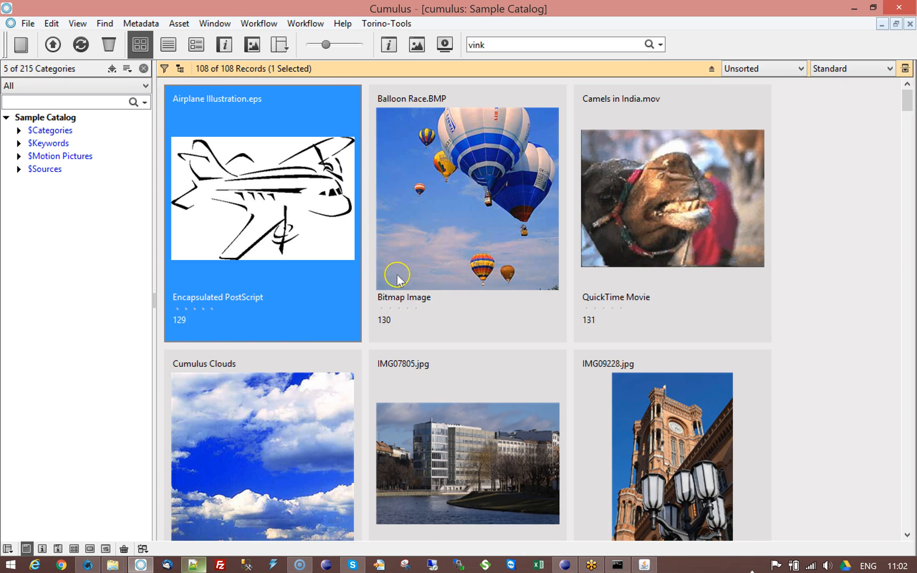
{"action": "double_click", "coordinate": [280, 185]}
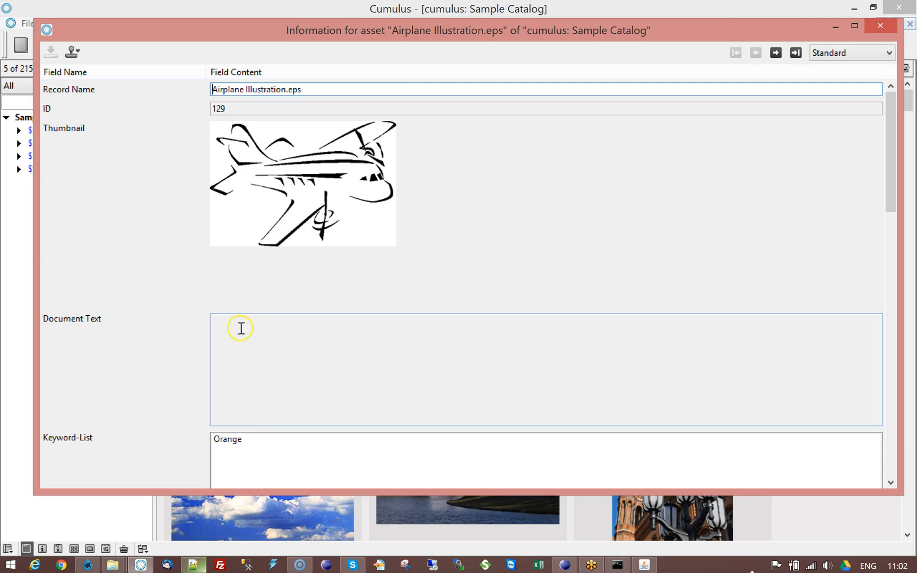
{"action": "left_click", "coordinate": [235, 445]}
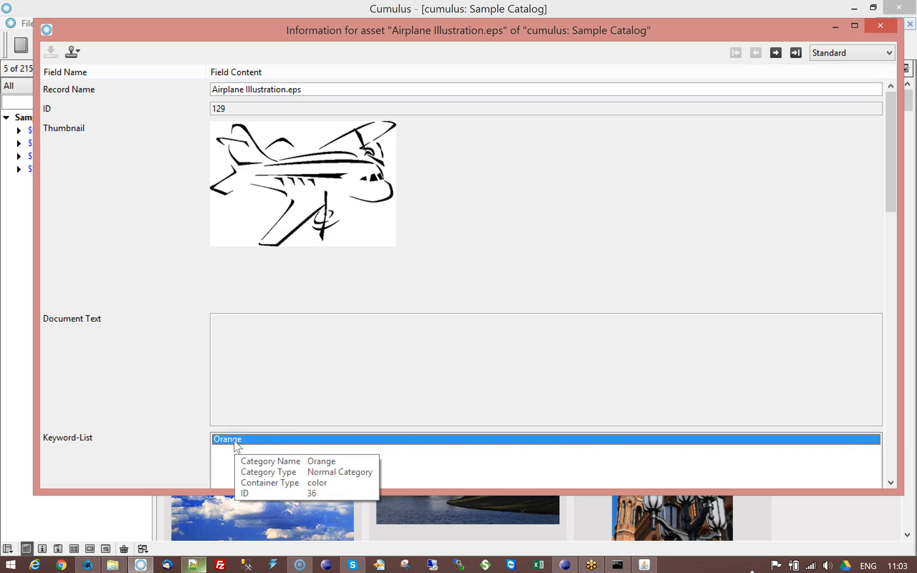
{"action": "key", "text": "Delete"}
{"action": "left_click", "coordinate": [50, 53]}
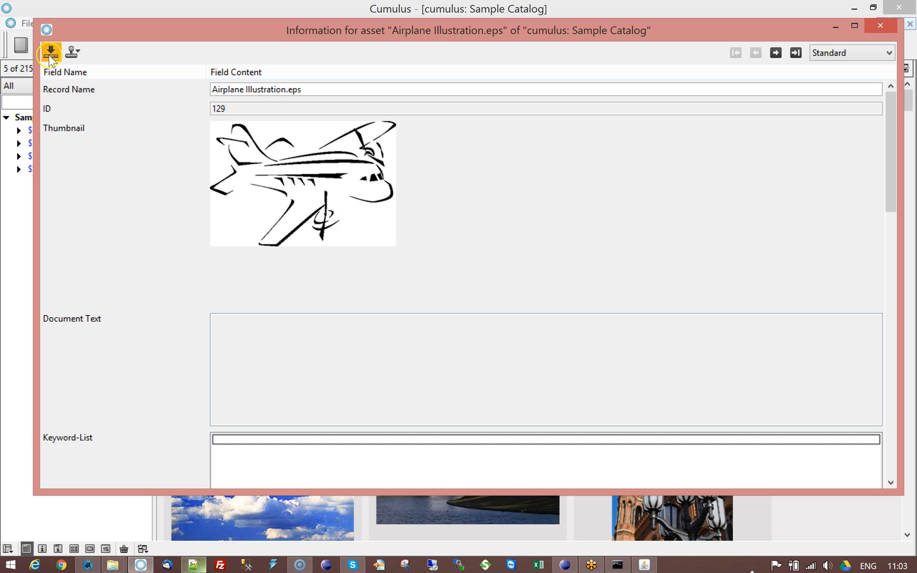
Step: Go on to the Camels in India.mov record, add the vocabulary term Orange to its Keyword-List by searching "or", and save
{"action": "left_click", "coordinate": [775, 52]}
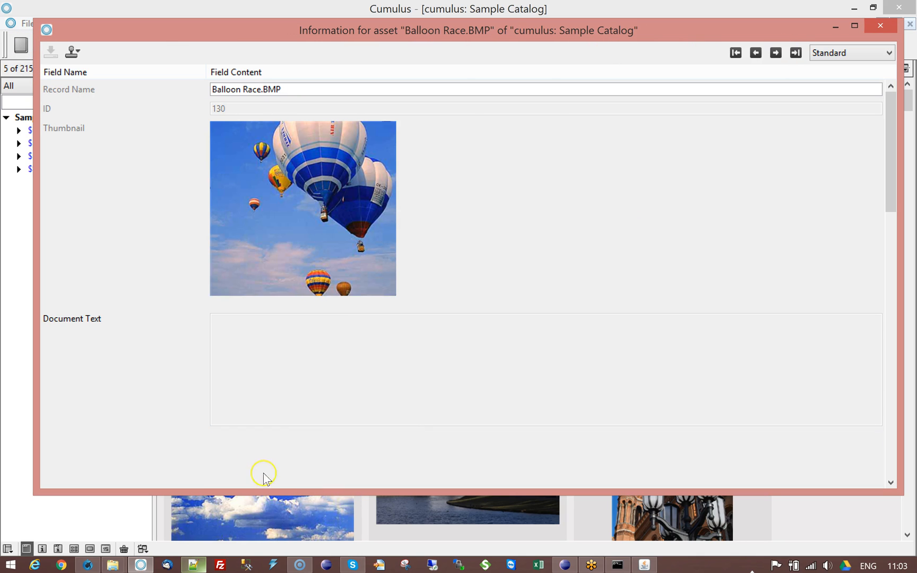
{"action": "left_click", "coordinate": [775, 52]}
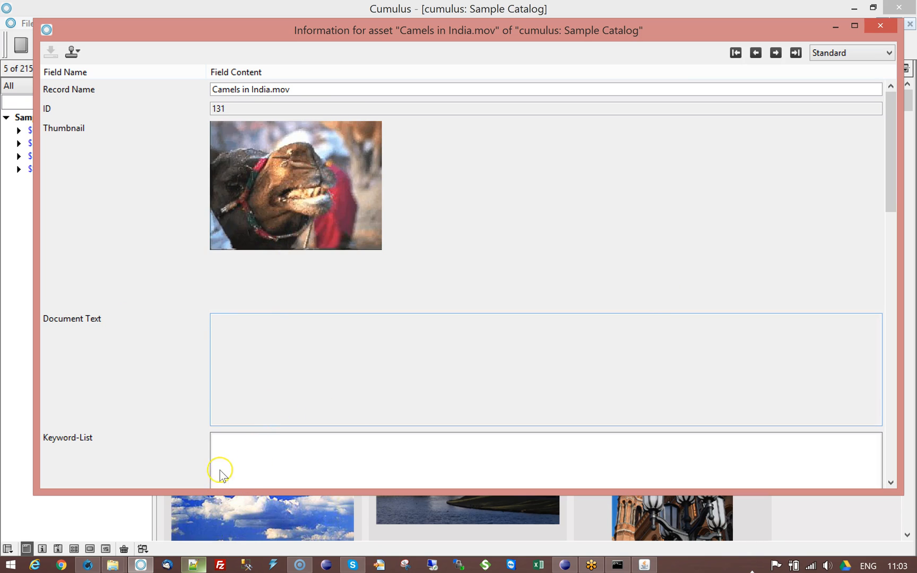
{"action": "left_click_drag", "start_coordinate": [893, 191], "coordinate": [886, 260]}
{"action": "left_click", "coordinate": [793, 289]}
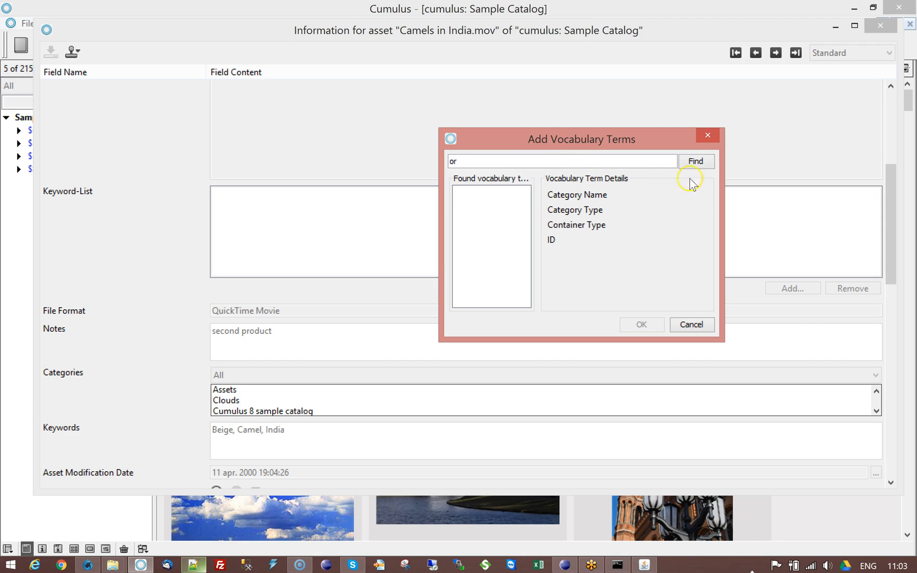
{"action": "left_click", "coordinate": [696, 162]}
{"action": "left_click", "coordinate": [471, 192]}
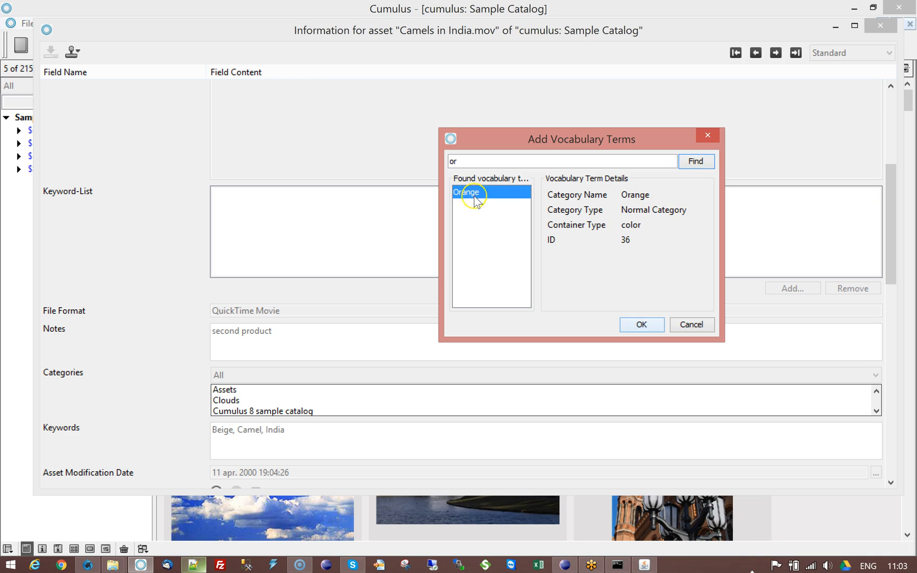
{"action": "left_click", "coordinate": [641, 324]}
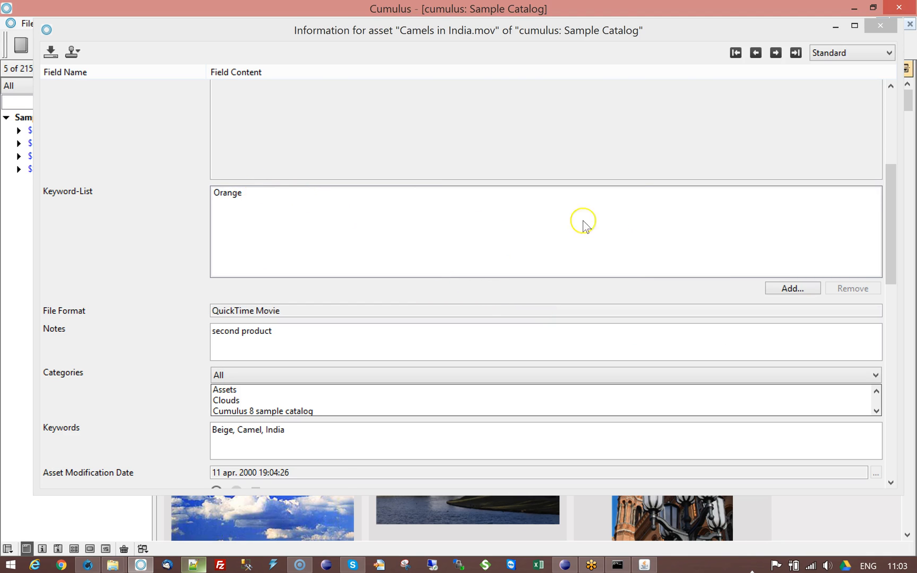
{"action": "left_click", "coordinate": [49, 53]}
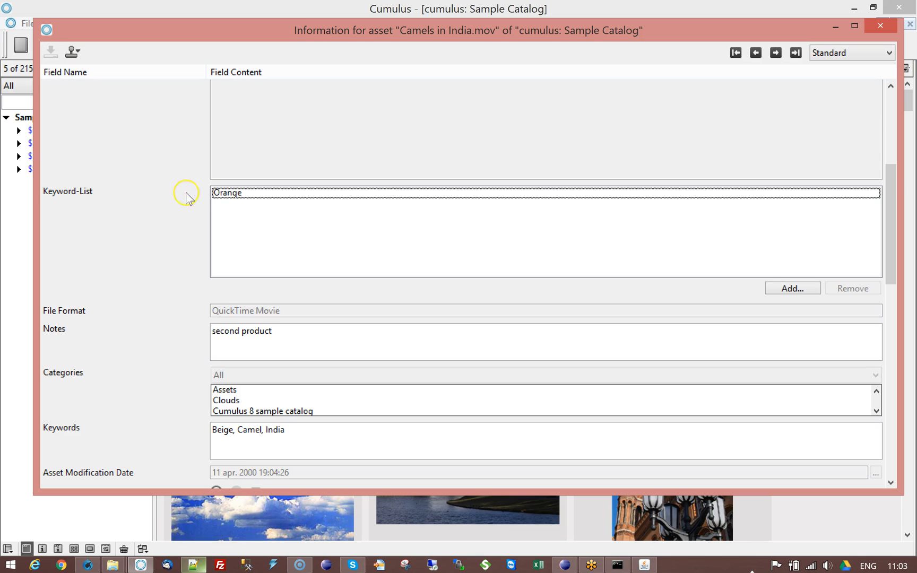
Step: Remove Orange from the Keyword-List of Camels in India.mov, save the record and close the asset information window
{"action": "left_click", "coordinate": [228, 193]}
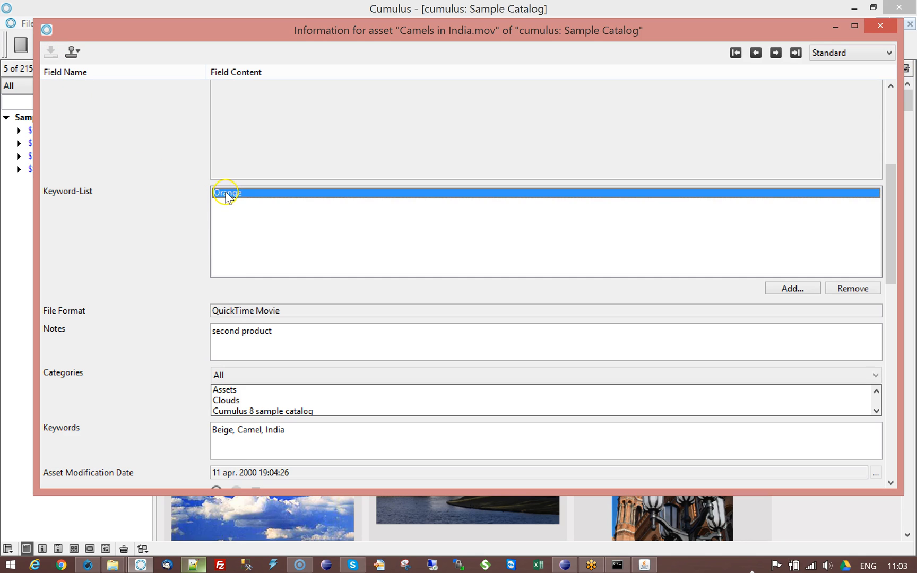
{"action": "left_click", "coordinate": [852, 291]}
{"action": "left_click", "coordinate": [51, 52]}
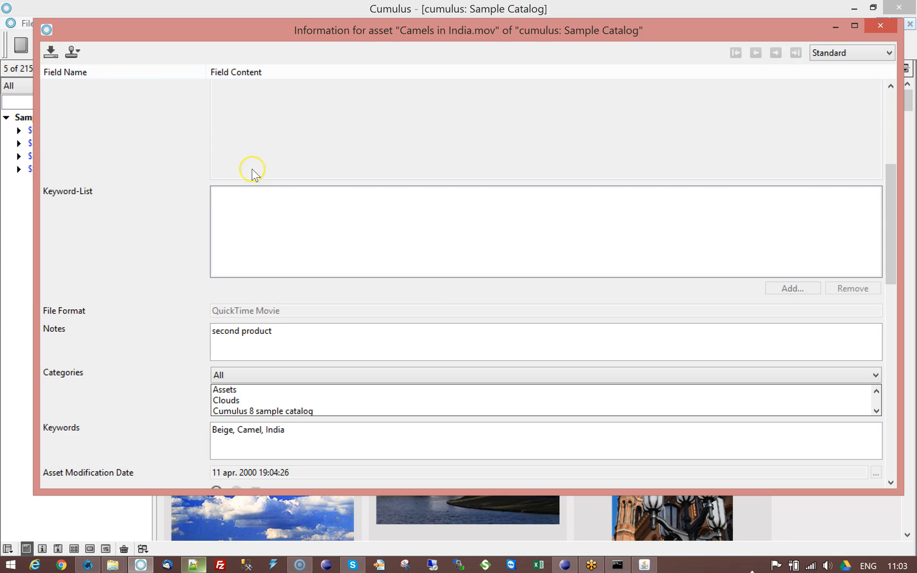
{"action": "left_click", "coordinate": [783, 56]}
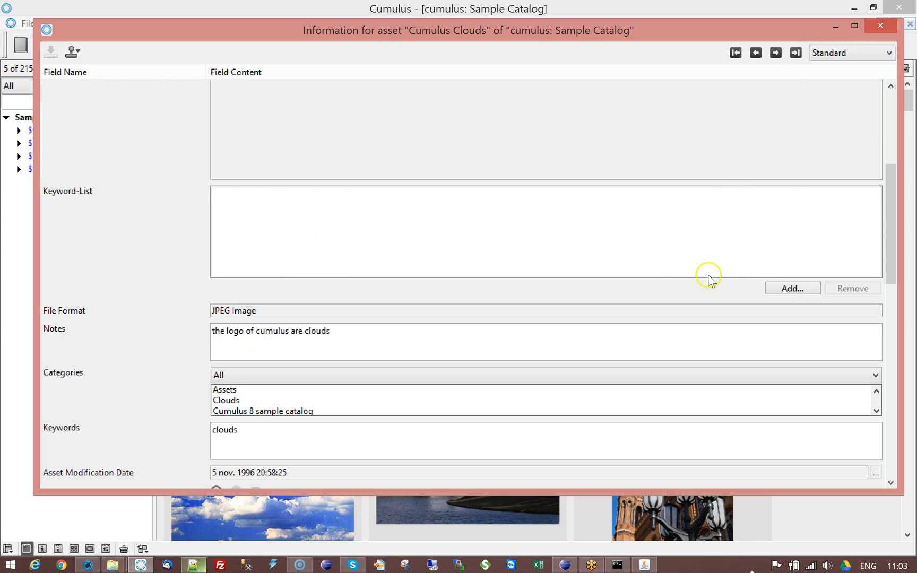
{"action": "left_click", "coordinate": [898, 25]}
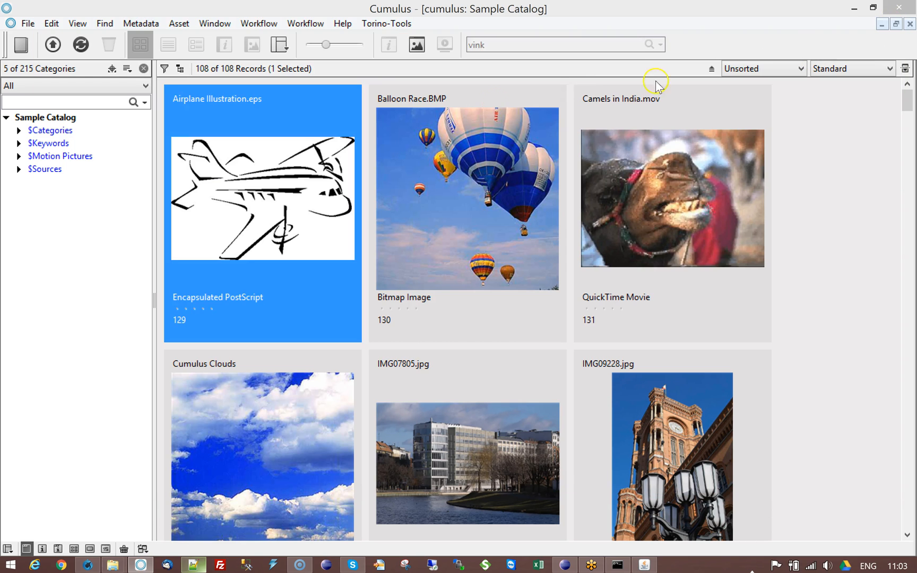
Step: Open the preferences and display the record fields in the catalog settings of the Sample Catalog
{"action": "left_click", "coordinate": [113, 69]}
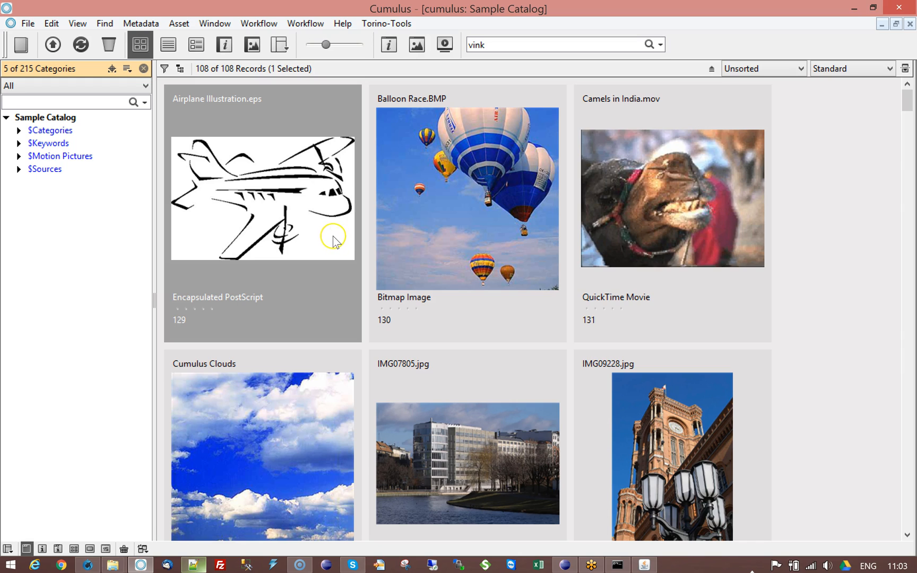
{"action": "key", "text": "ctrl+comma"}
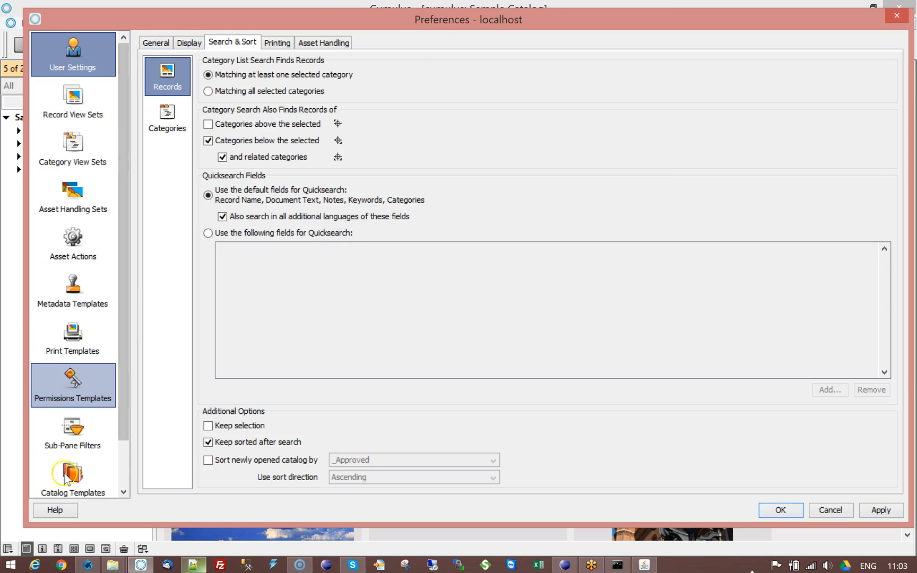
{"action": "left_click", "coordinate": [126, 483]}
{"action": "left_click", "coordinate": [101, 486]}
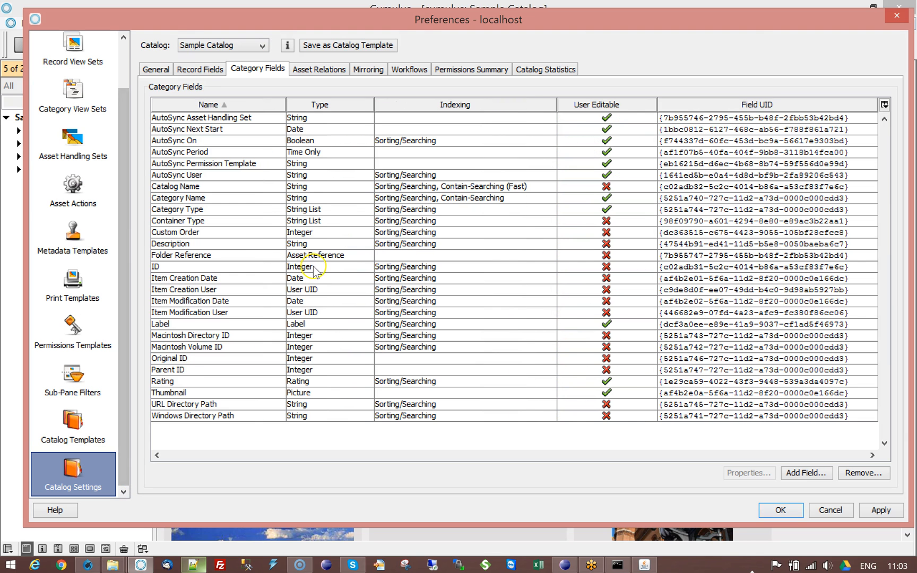
{"action": "left_click", "coordinate": [196, 71]}
Step: Sort the record fields by name and open the field value settings of the Keyword-List field
{"action": "left_click", "coordinate": [186, 244]}
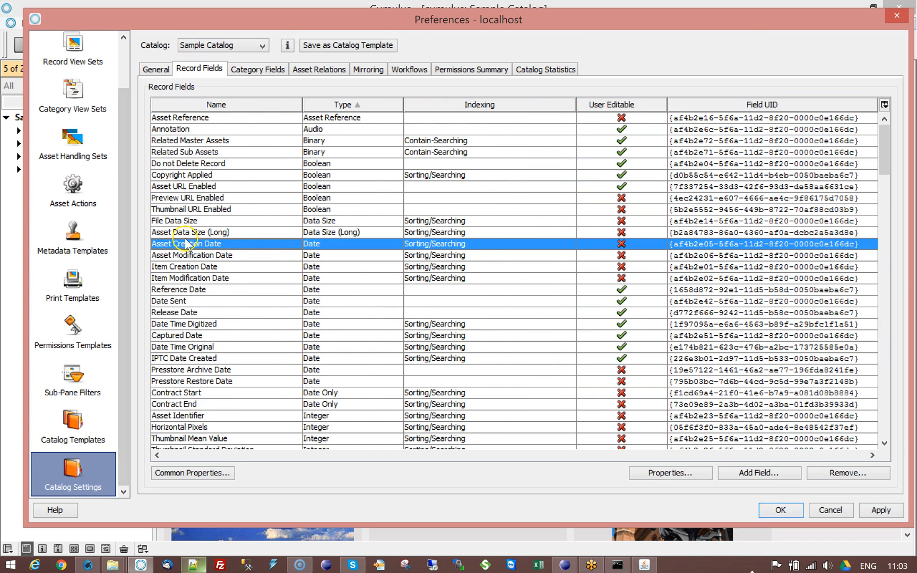
{"action": "type", "text": "k"}
{"action": "scroll", "coordinate": [215, 329], "scroll_direction": "down", "scroll_amount": 2}
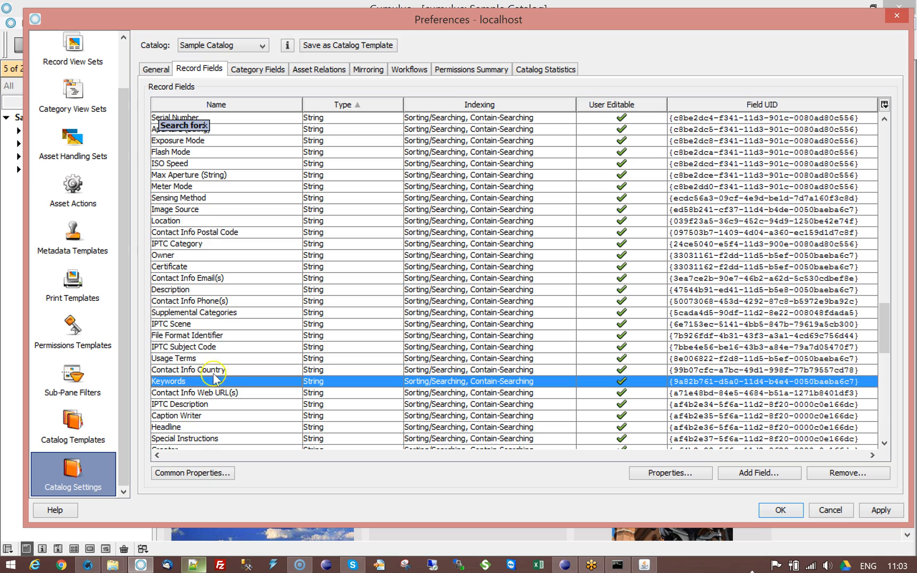
{"action": "left_click", "coordinate": [204, 105]}
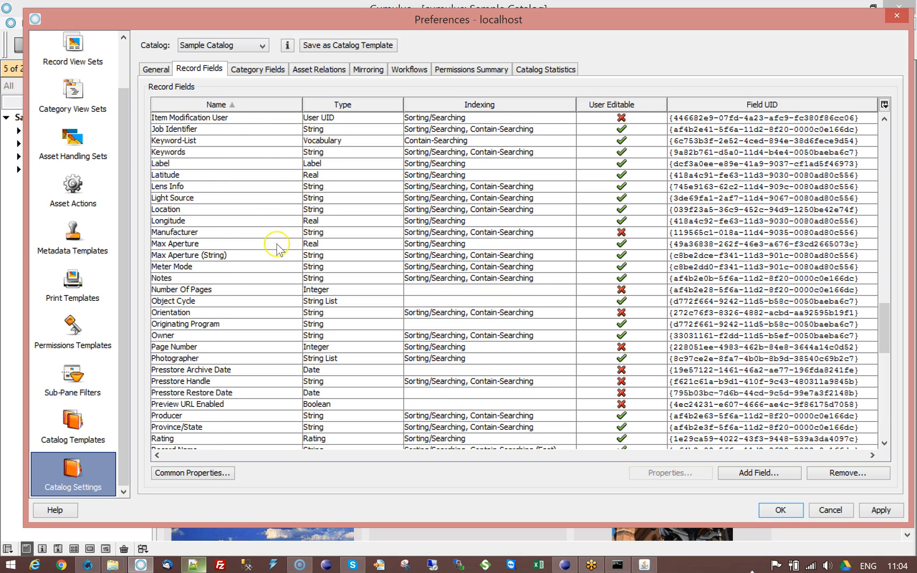
{"action": "double_click", "coordinate": [181, 142]}
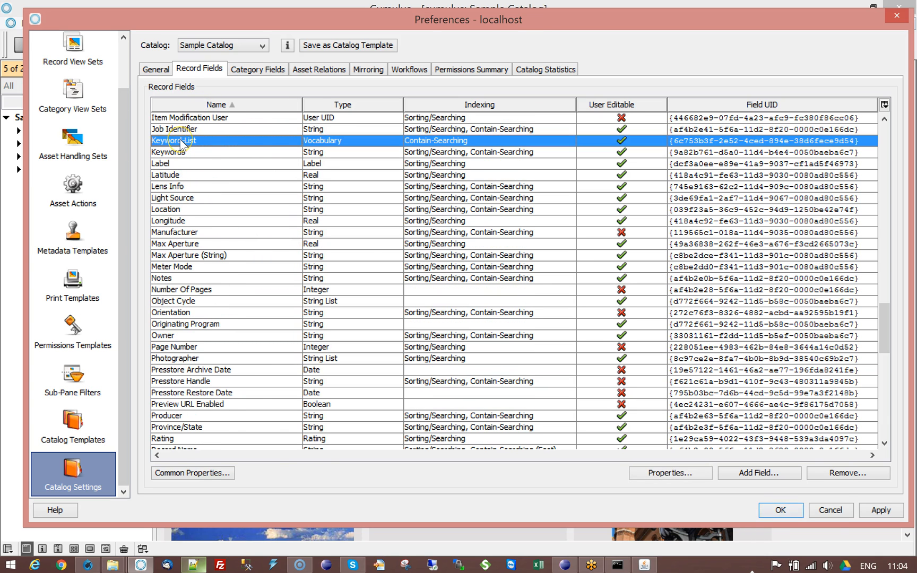
{"action": "left_click", "coordinate": [227, 41]}
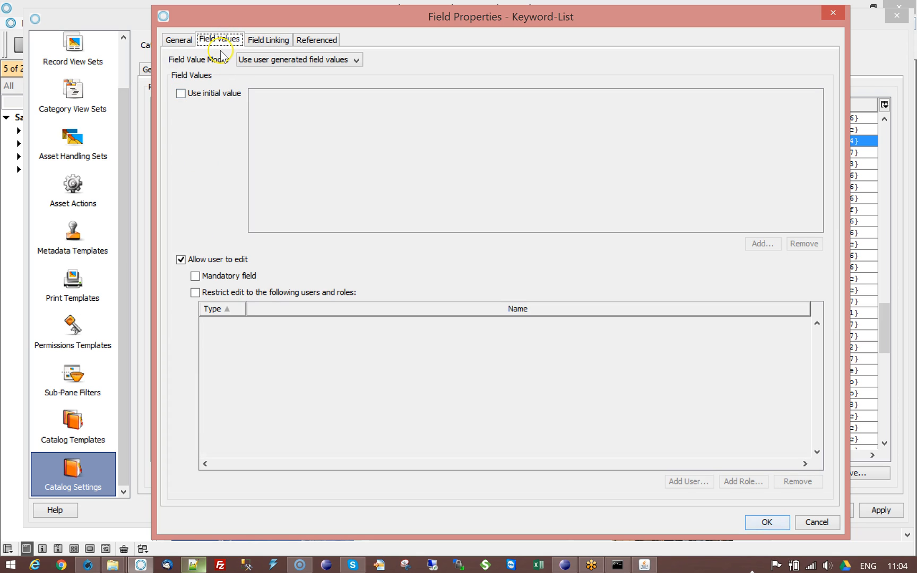
Step: Review the general properties of the Keyword-List field, cancel the field properties and preferences, and select the Airplane Illustration.eps record
{"action": "left_click", "coordinate": [176, 40]}
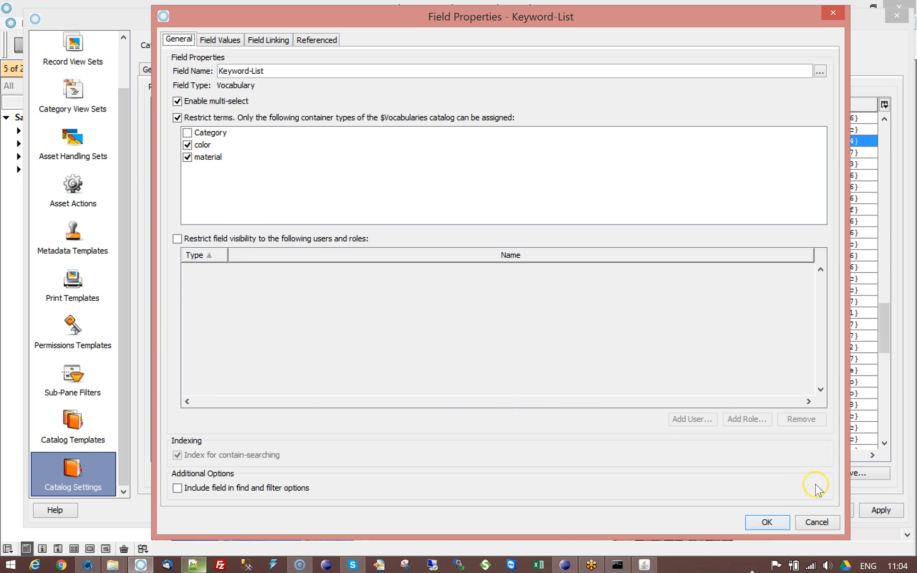
{"action": "left_click", "coordinate": [826, 523]}
{"action": "left_click", "coordinate": [843, 514]}
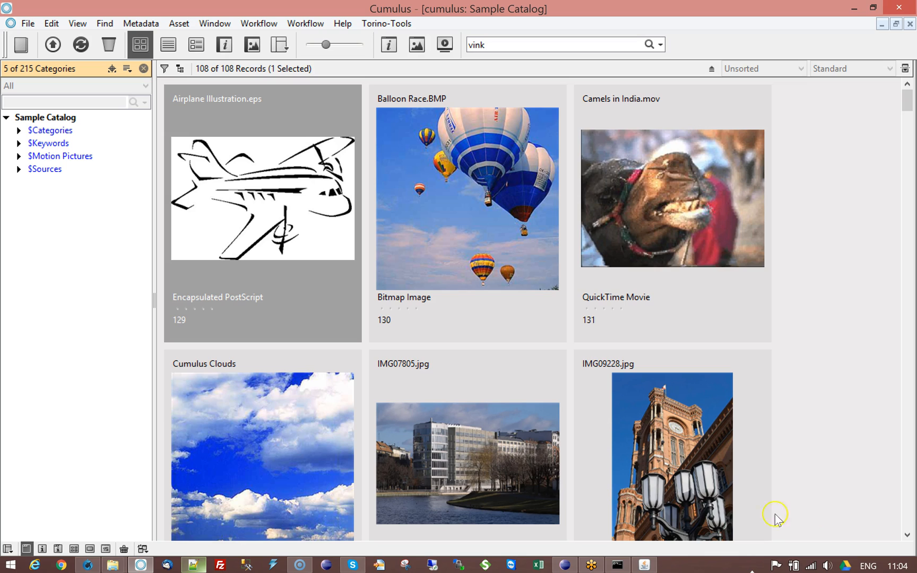
{"action": "left_click", "coordinate": [303, 250]}
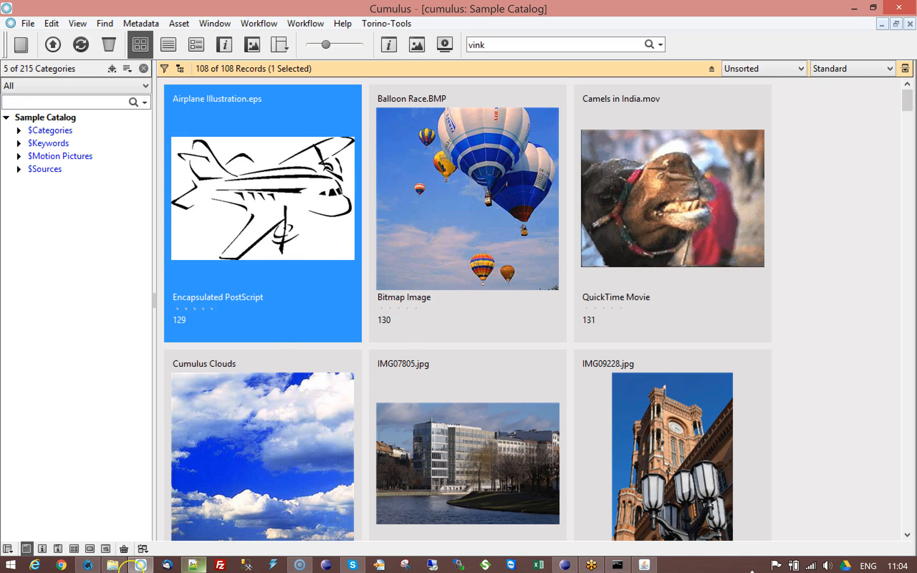
Step: Switch to vocas.txt in Notepad++ and examine the record names, the Keyword-list field name and the vocabulary values on its lines
{"action": "left_click", "coordinate": [193, 565]}
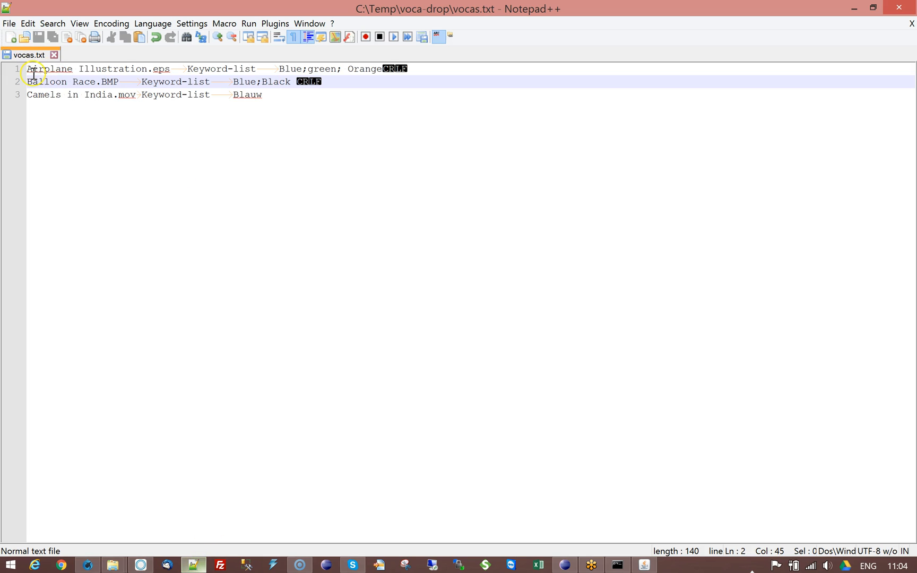
{"action": "left_click_drag", "start_coordinate": [30, 72], "coordinate": [153, 66]}
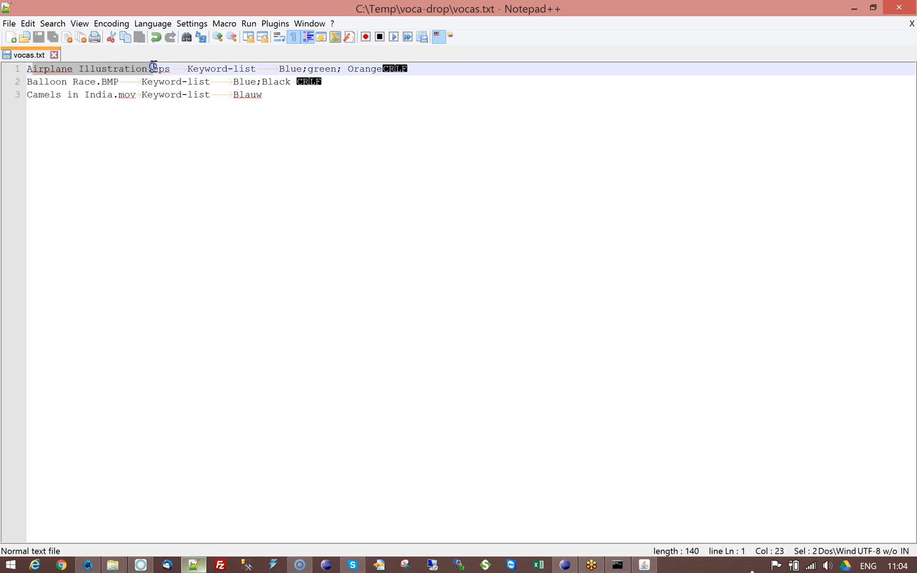
{"action": "left_click", "coordinate": [209, 139]}
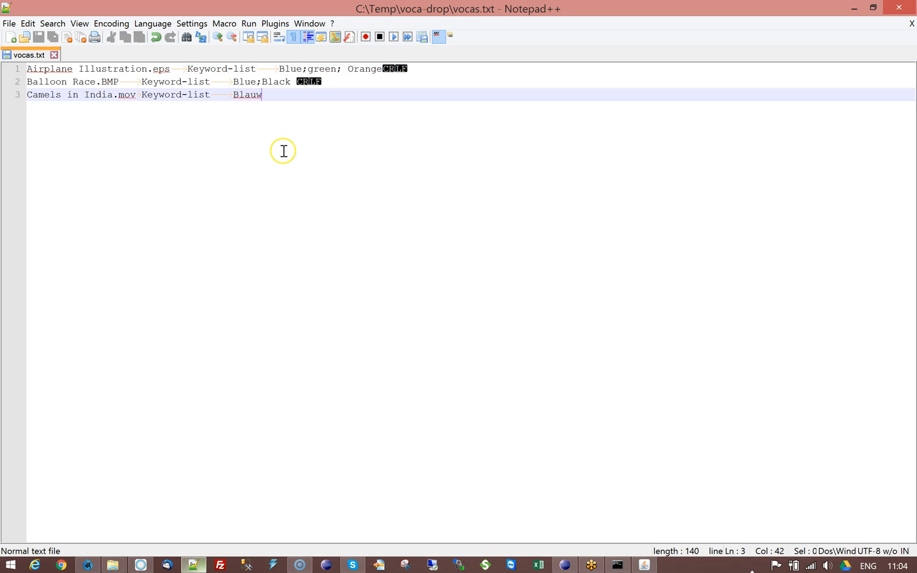
{"action": "left_click_drag", "start_coordinate": [188, 69], "coordinate": [254, 69]}
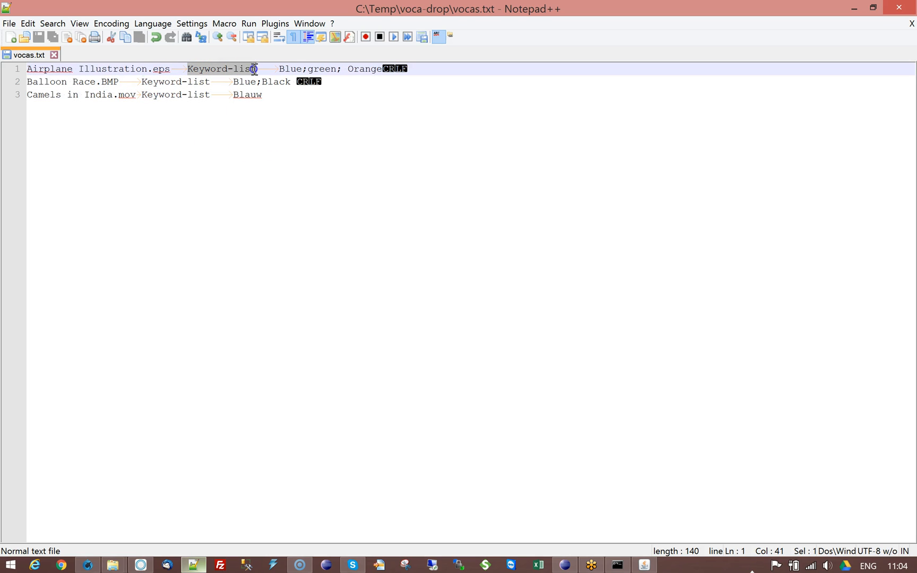
{"action": "left_click_drag", "start_coordinate": [281, 70], "coordinate": [387, 70]}
{"action": "left_click", "coordinate": [387, 97]}
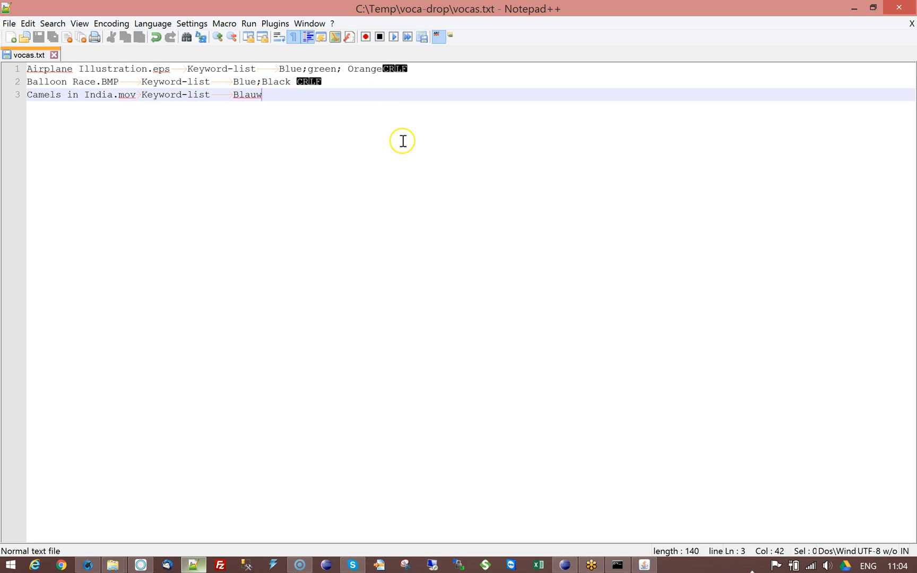
{"action": "double_click", "coordinate": [248, 94]}
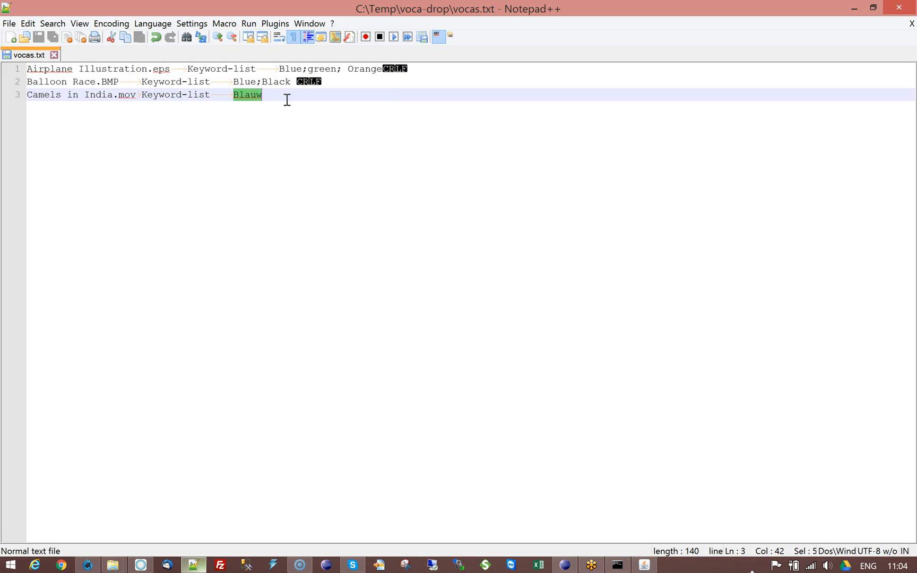
Step: Replace the semicolon between Blue and Black on the Balloon Race.BMP line with a comma and save vocas.txt
{"action": "left_click", "coordinate": [262, 82]}
{"action": "key", "text": "BackSpace"}
{"action": "type", "text": ","}
{"action": "key", "text": "ctrl+s"}
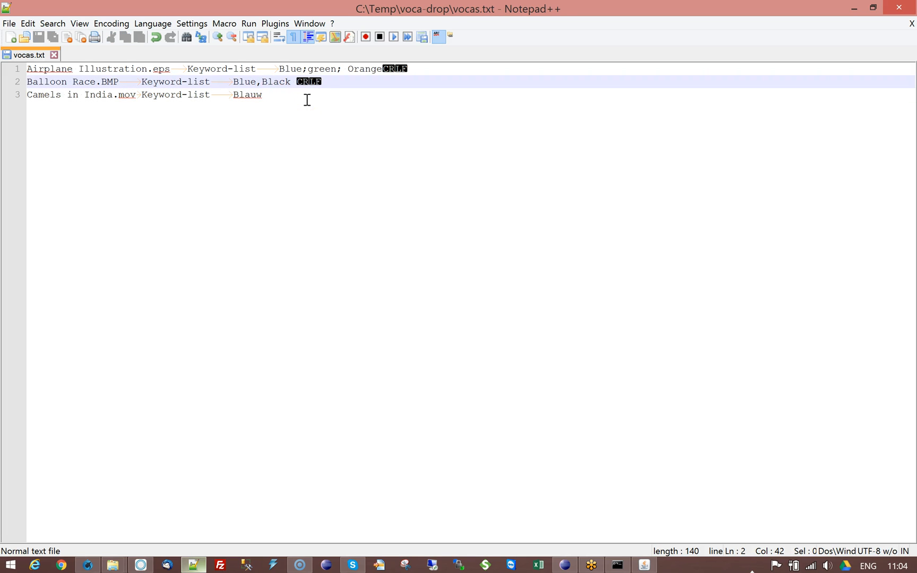
Step: Examine the semicolon and comma separators and the extra spaces around the values on the first two lines of vocas.txt
{"action": "left_click_drag", "start_coordinate": [343, 70], "coordinate": [342, 69]}
{"action": "left_click", "coordinate": [357, 70]}
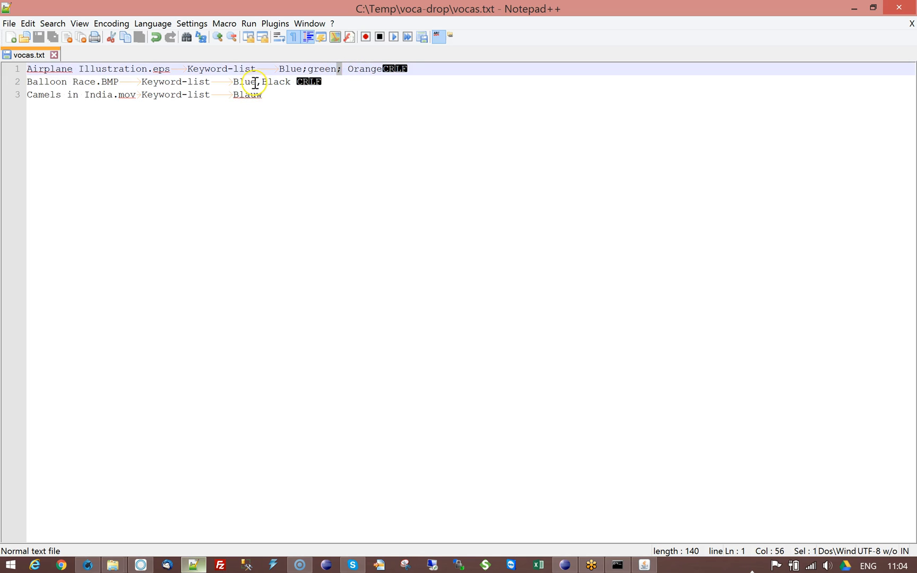
{"action": "left_click_drag", "start_coordinate": [257, 82], "coordinate": [262, 83]}
{"action": "left_click", "coordinate": [344, 69]}
{"action": "left_click_drag", "start_coordinate": [345, 68], "coordinate": [348, 69]}
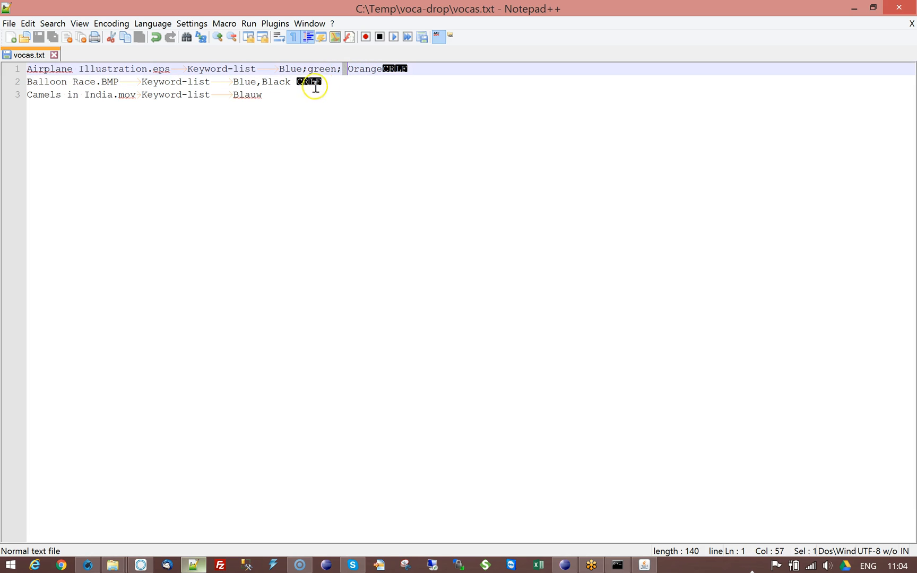
{"action": "left_click", "coordinate": [350, 72]}
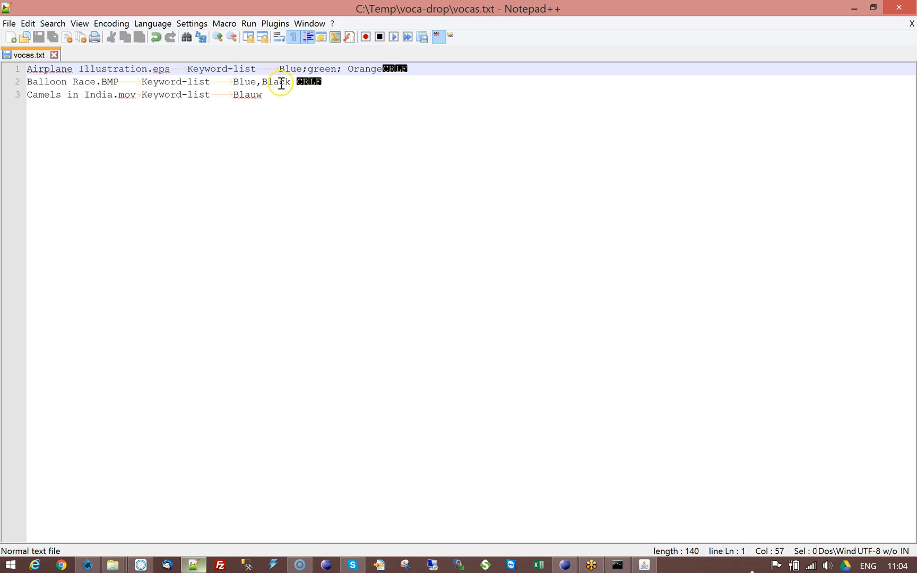
{"action": "left_click_drag", "start_coordinate": [291, 81], "coordinate": [298, 83]}
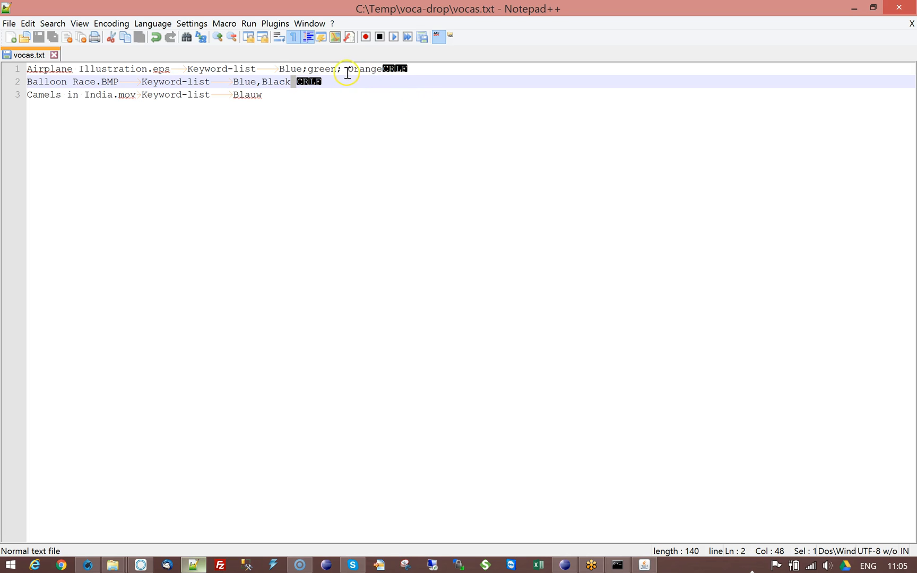
{"action": "left_click", "coordinate": [297, 105]}
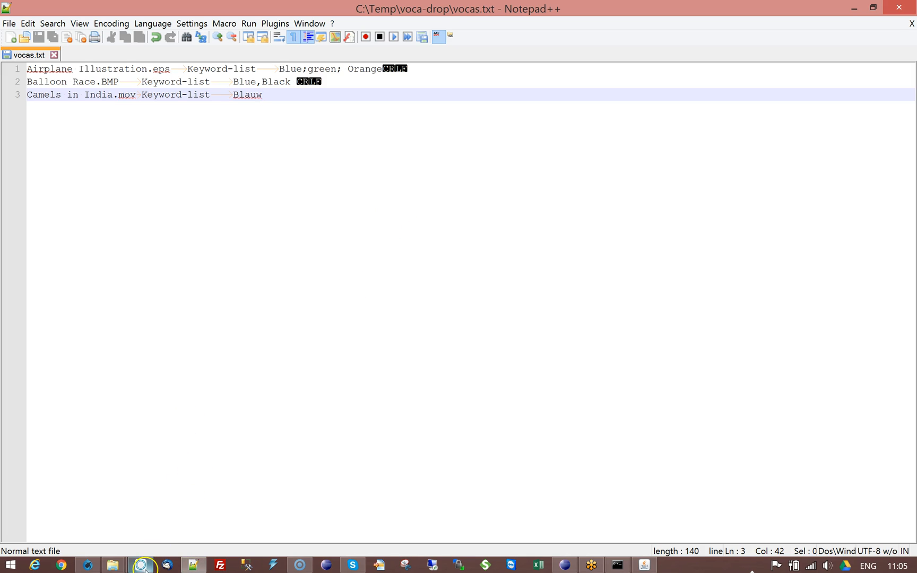
Step: Switch to the Cumulus Server Console in the browser and start the hotfolder-import-vocabulary-values workflow in RoboFlow
{"action": "left_click", "coordinate": [89, 566]}
{"action": "left_click", "coordinate": [851, 483]}
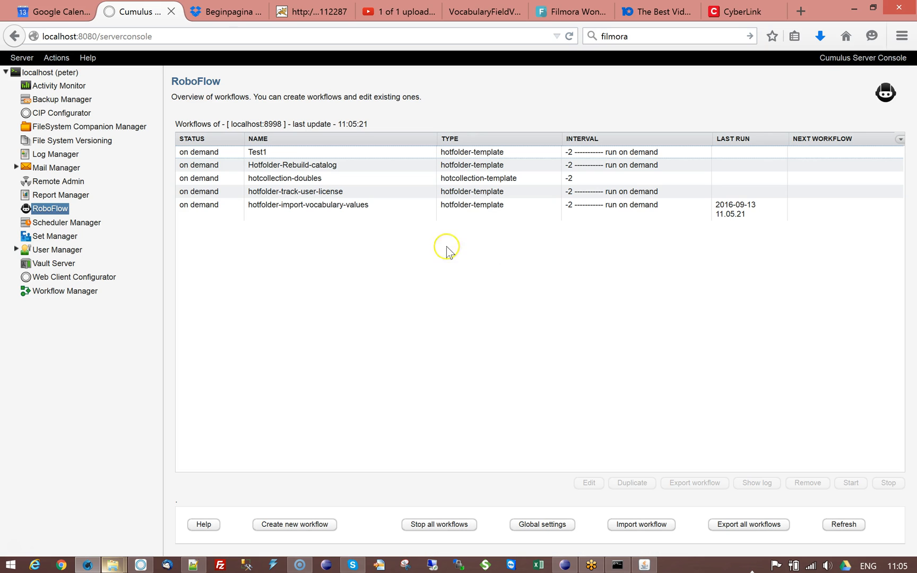
{"action": "left_click", "coordinate": [390, 208]}
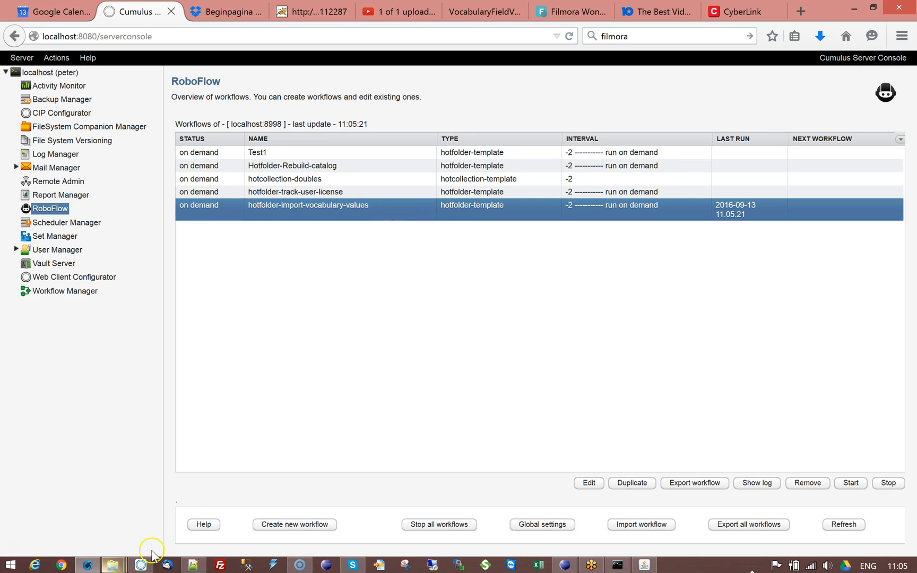
Step: Return to the Cumulus client, open the asset information of Airplane Illustration.eps and check the imported terms in its Keyword-List
{"action": "left_click", "coordinate": [141, 565]}
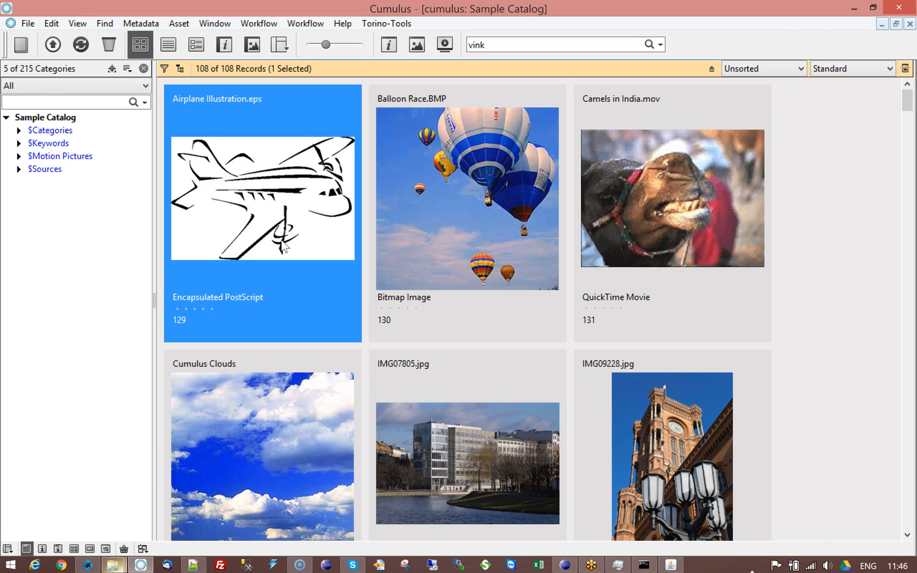
{"action": "double_click", "coordinate": [283, 245]}
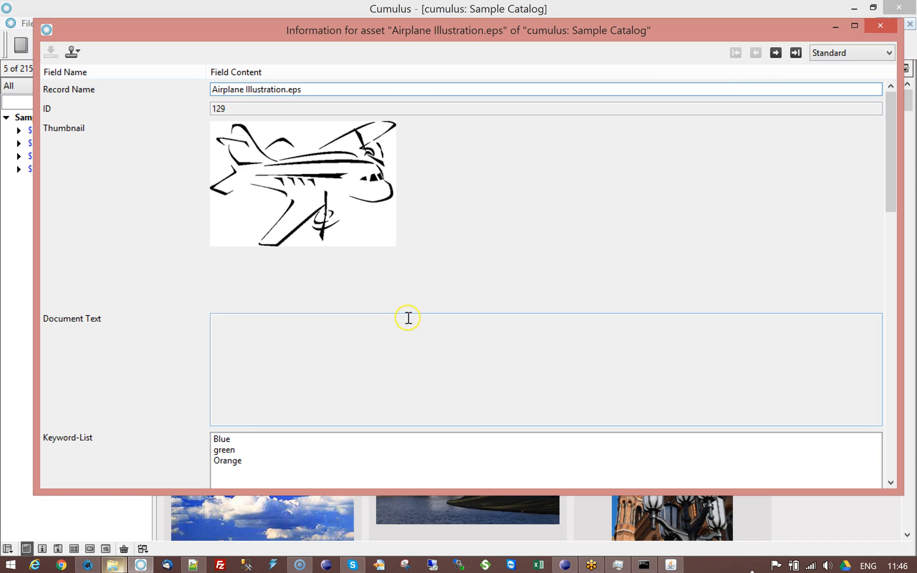
{"action": "left_click", "coordinate": [222, 440]}
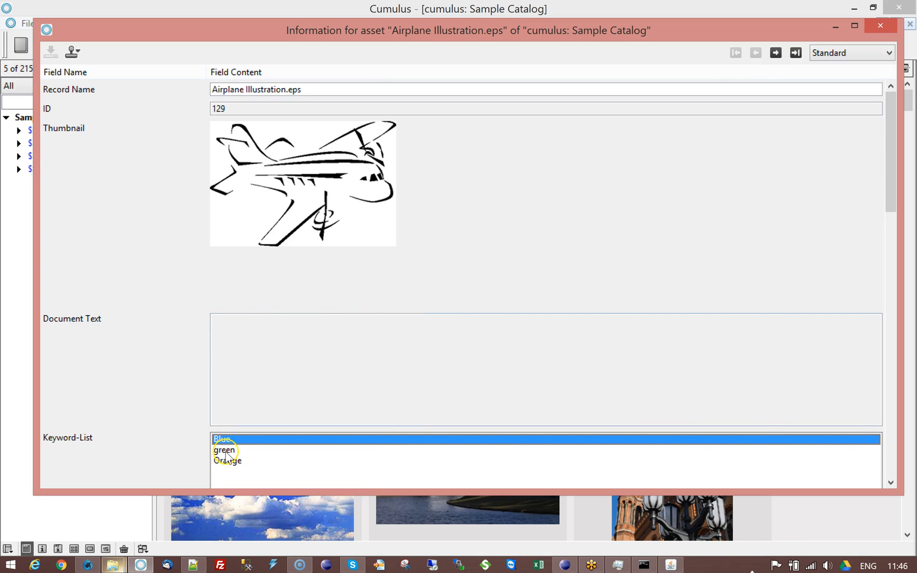
{"action": "left_click", "coordinate": [225, 452]}
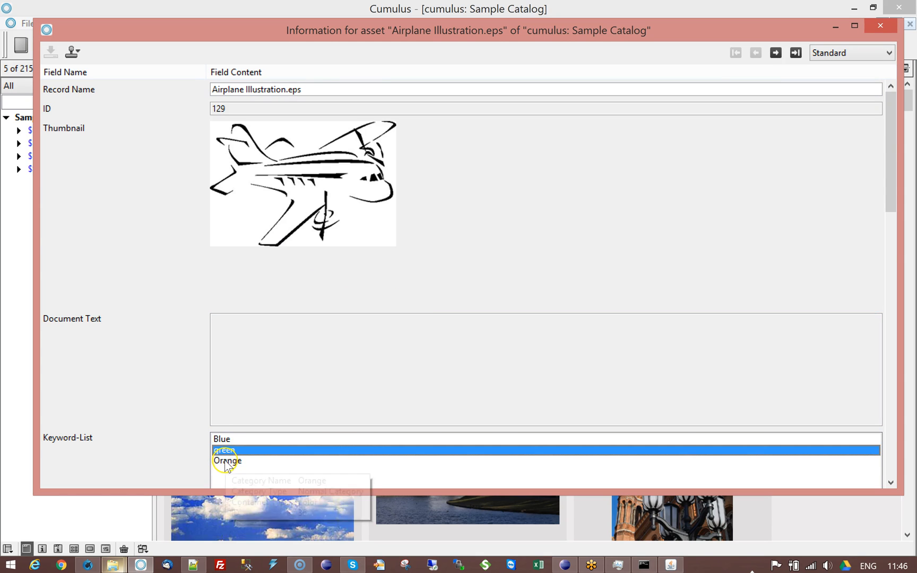
{"action": "left_click", "coordinate": [225, 462]}
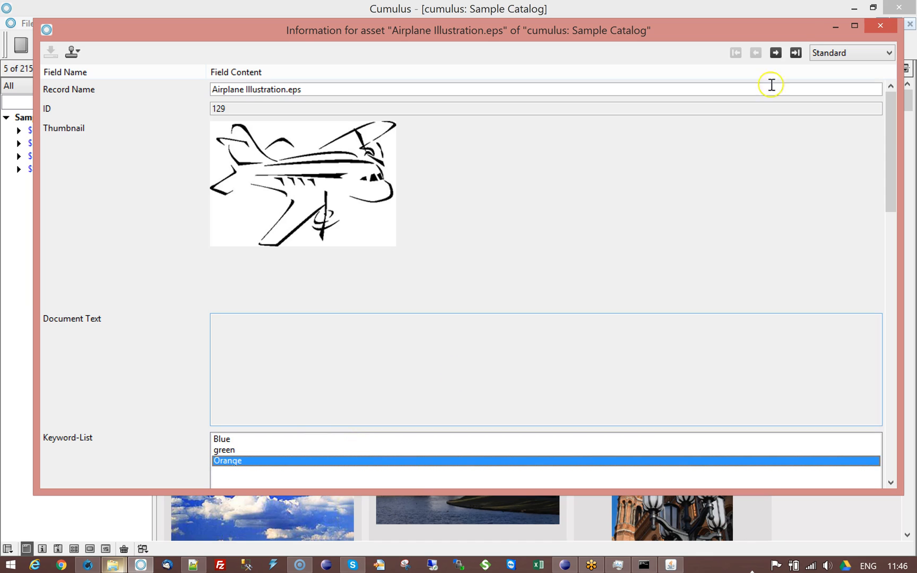
Step: Check the Keyword-List terms of Balloon Race.BMP and Camels in India.mov, and close the asset information window
{"action": "left_click", "coordinate": [776, 53]}
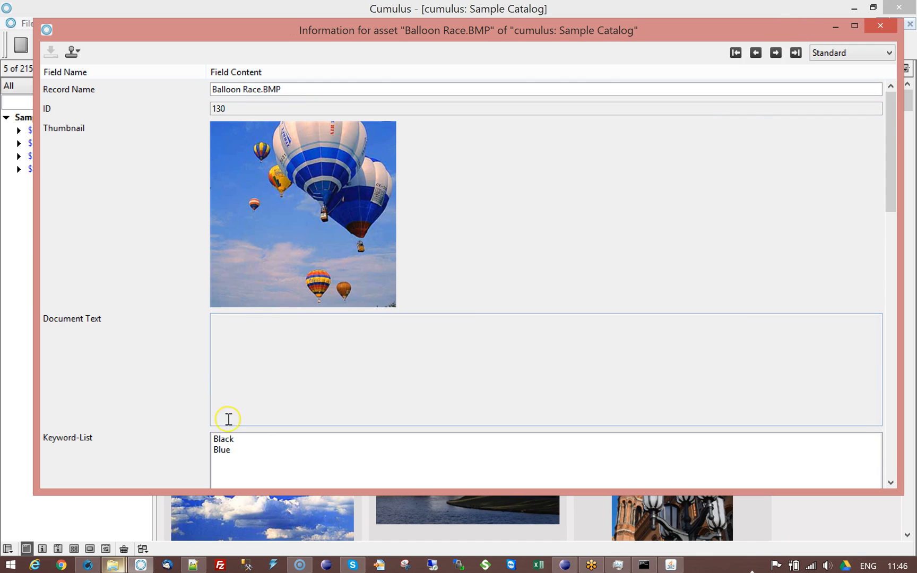
{"action": "left_click", "coordinate": [226, 442]}
{"action": "left_click", "coordinate": [225, 451]}
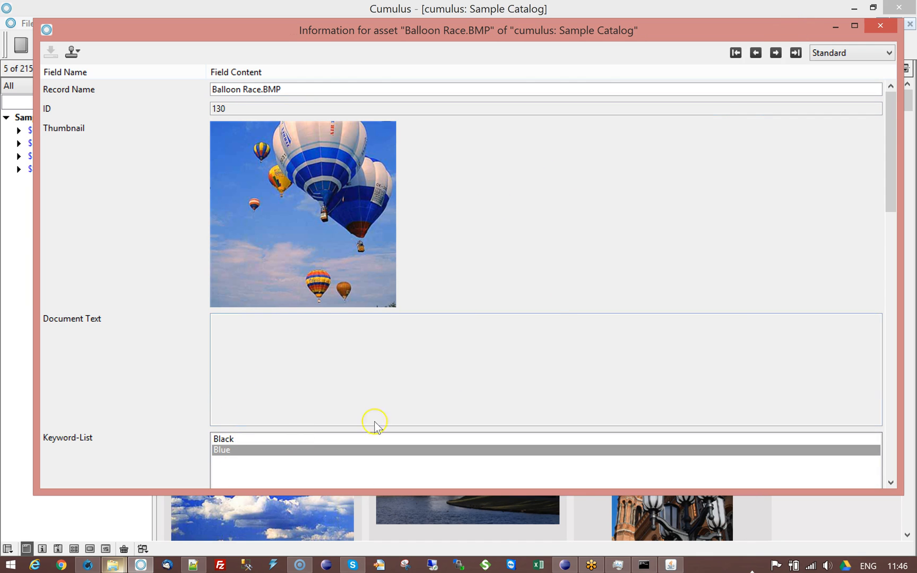
{"action": "left_click", "coordinate": [777, 54]}
{"action": "left_click", "coordinate": [308, 451]}
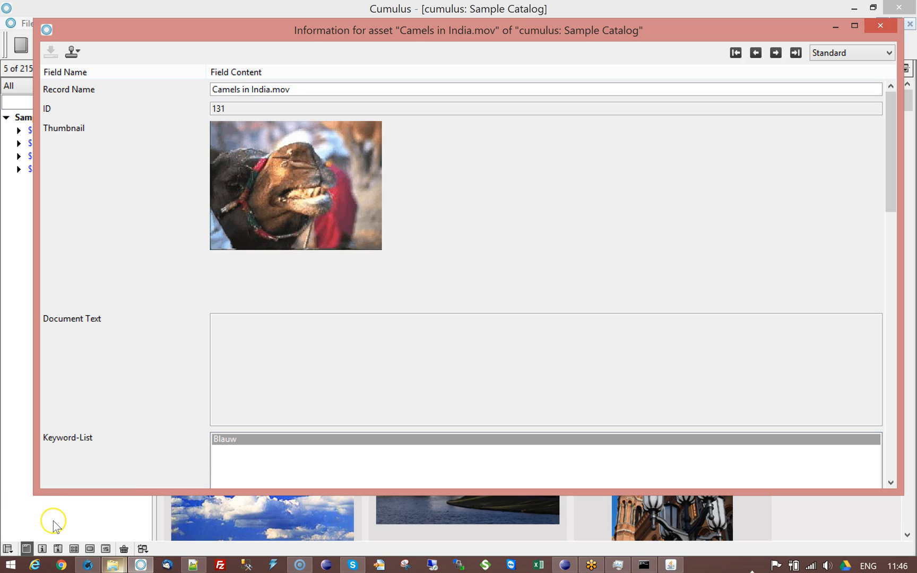
{"action": "left_click", "coordinate": [15, 446]}
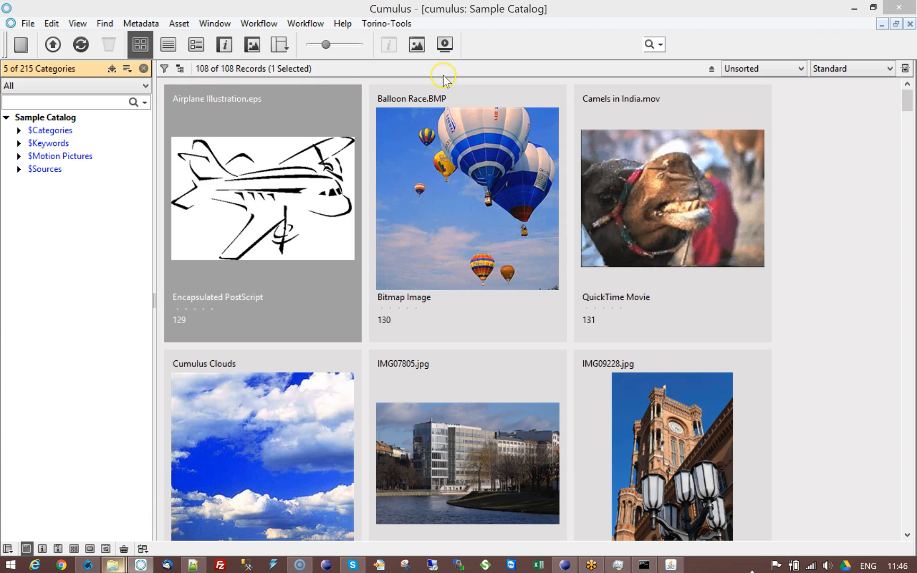
{"action": "left_click", "coordinate": [880, 25]}
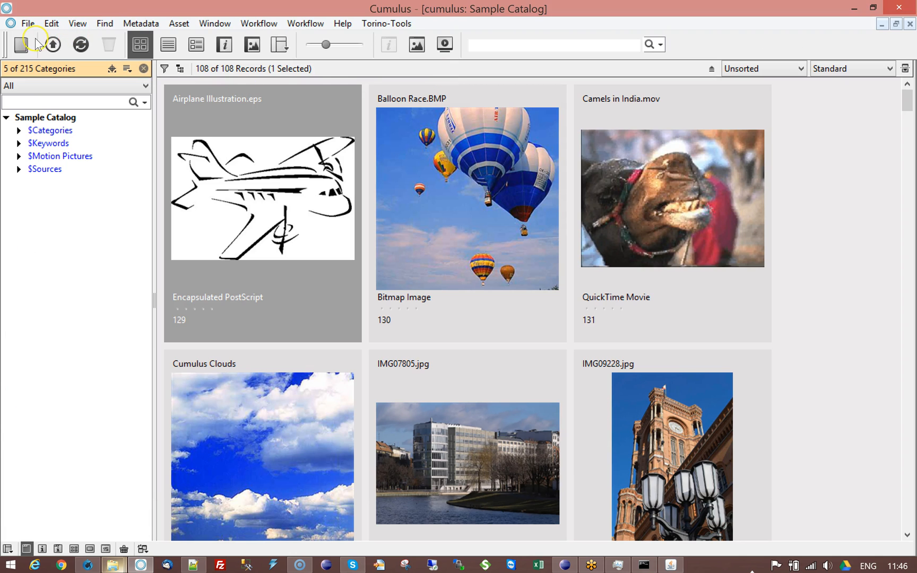
Step: Open the recently used $Vocabularies catalog
{"action": "left_click", "coordinate": [212, 24]}
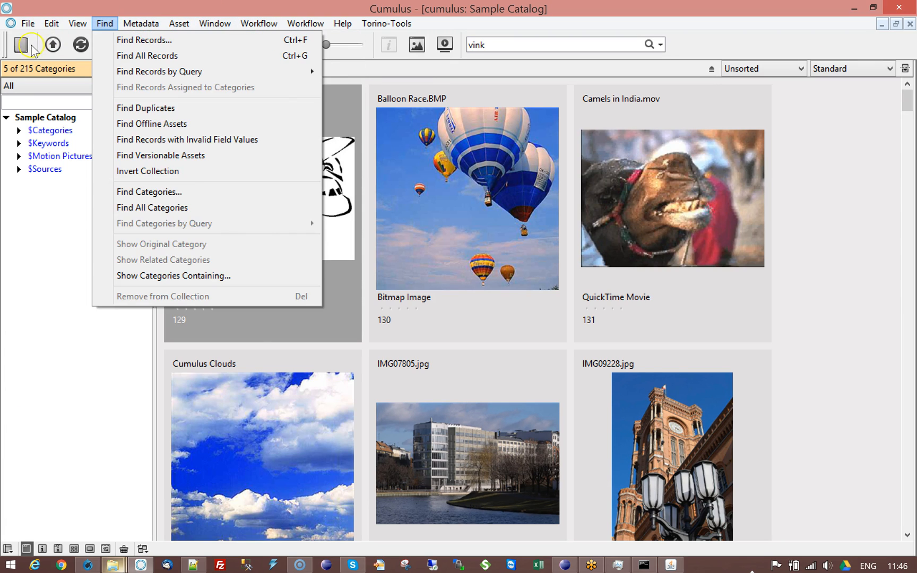
{"action": "left_click", "coordinate": [26, 25]}
{"action": "left_click", "coordinate": [26, 24]}
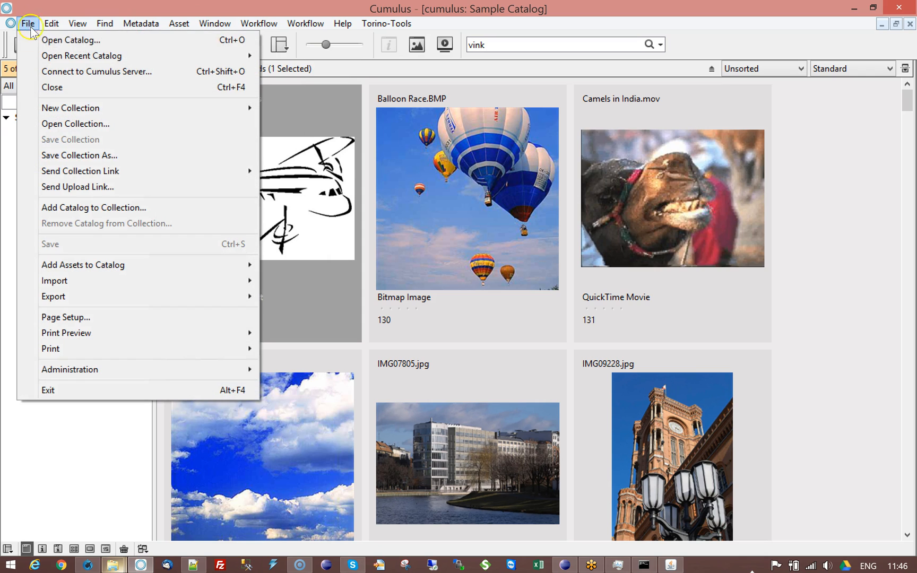
{"action": "mouse_move", "coordinate": [159, 56]}
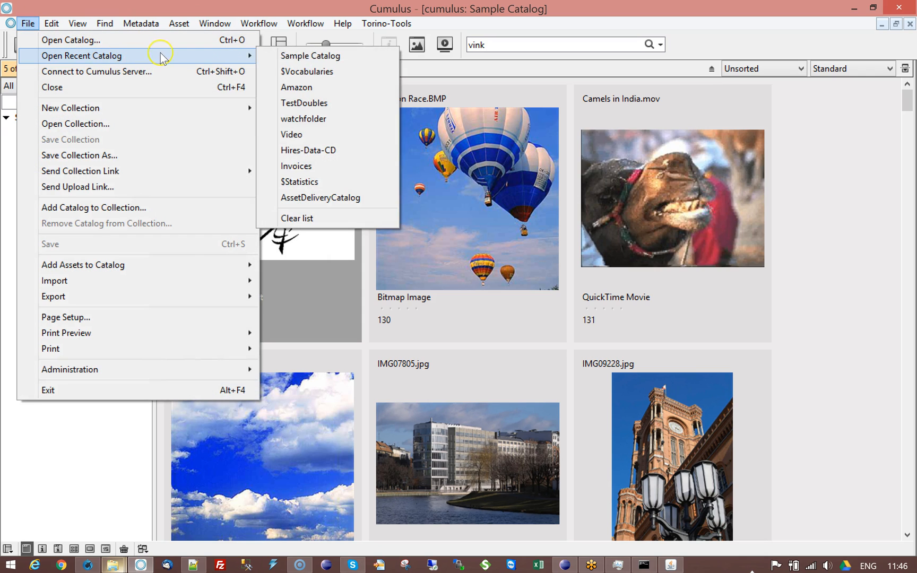
{"action": "left_click", "coordinate": [300, 73]}
{"action": "left_click", "coordinate": [569, 272]}
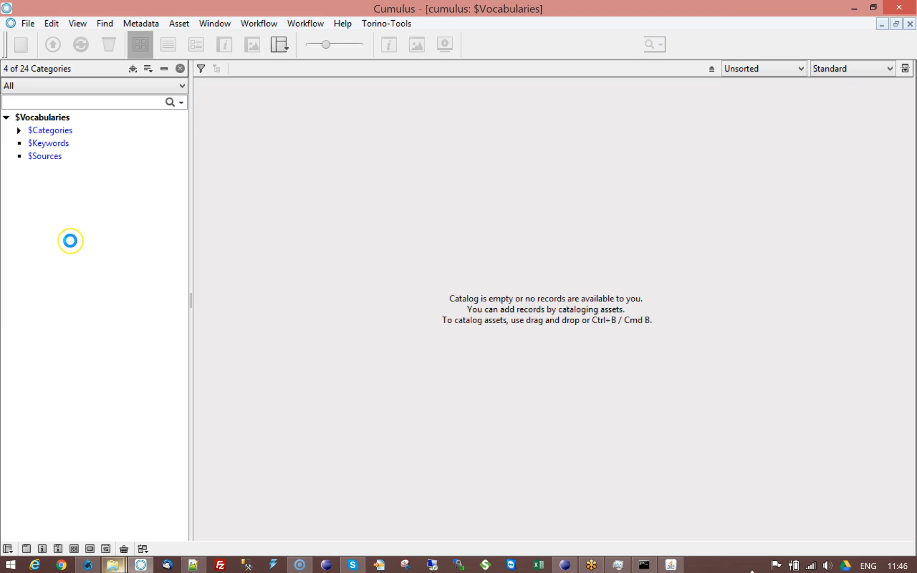
Step: Expand $Categories with its Colors and Materials containers and check the vocabulary terms, including Black, Blauw, Blue and green
{"action": "left_click", "coordinate": [18, 130]}
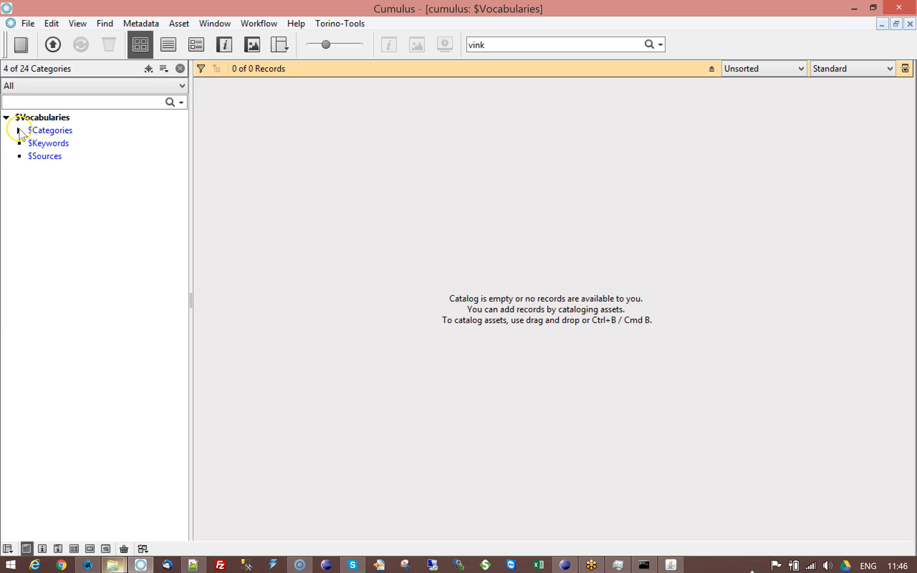
{"action": "left_click", "coordinate": [31, 143]}
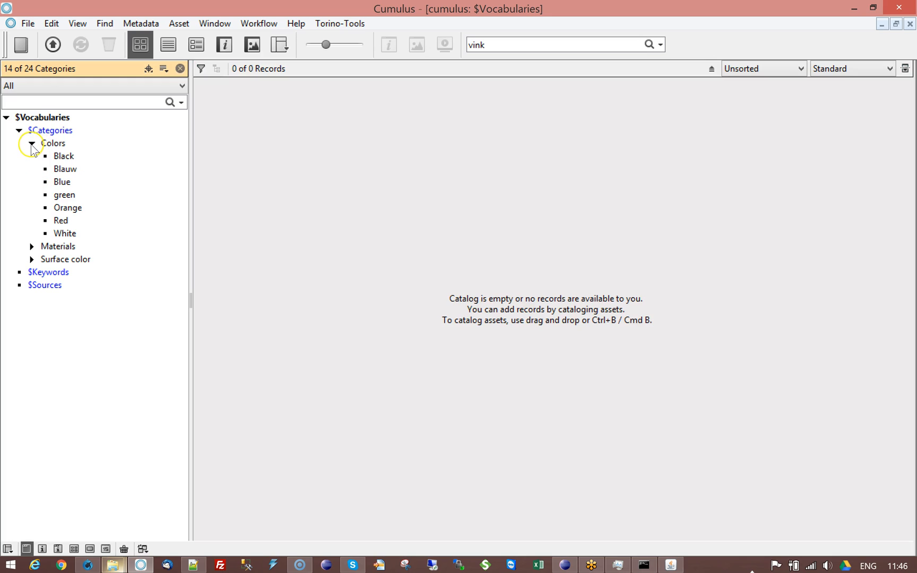
{"action": "left_click", "coordinate": [63, 156]}
{"action": "left_click", "coordinate": [65, 169]}
{"action": "left_click", "coordinate": [62, 182]}
{"action": "left_click", "coordinate": [68, 195]}
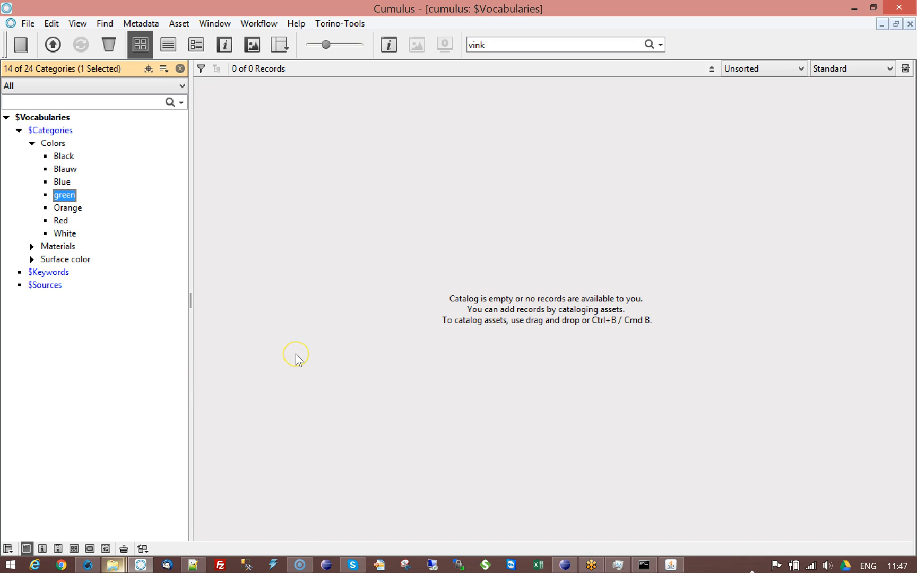
{"action": "left_click", "coordinate": [32, 247]}
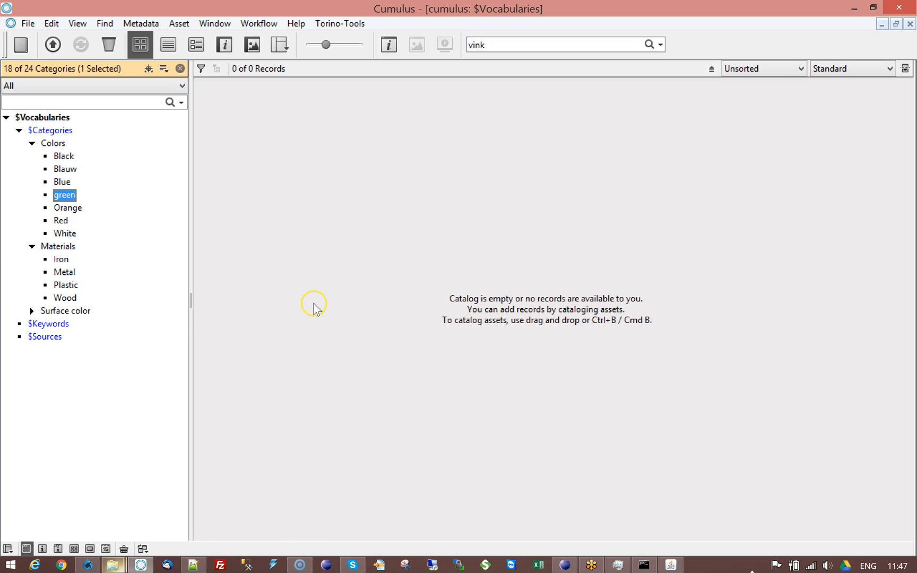
Step: Check the Blauw term in the Colors container and clear the selection
{"action": "left_click", "coordinate": [65, 170]}
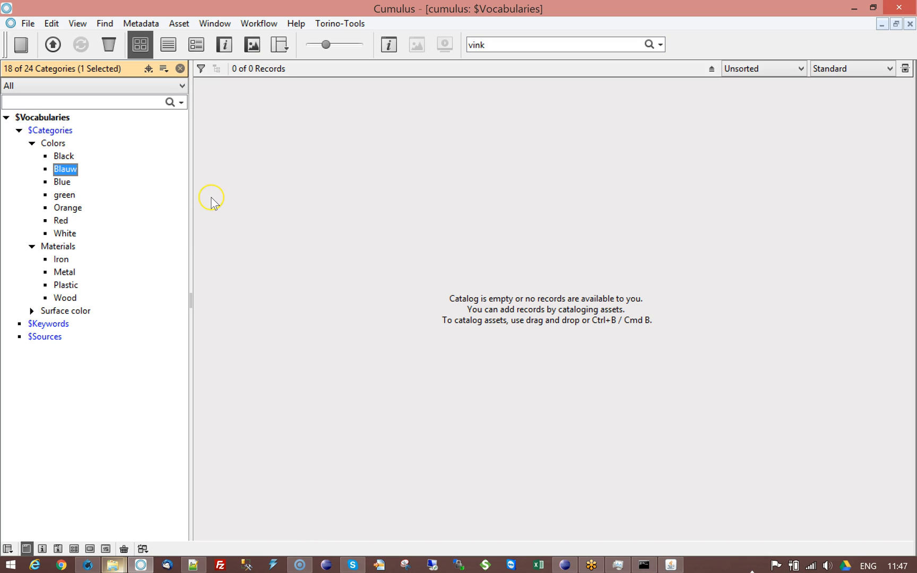
{"action": "left_click", "coordinate": [115, 234]}
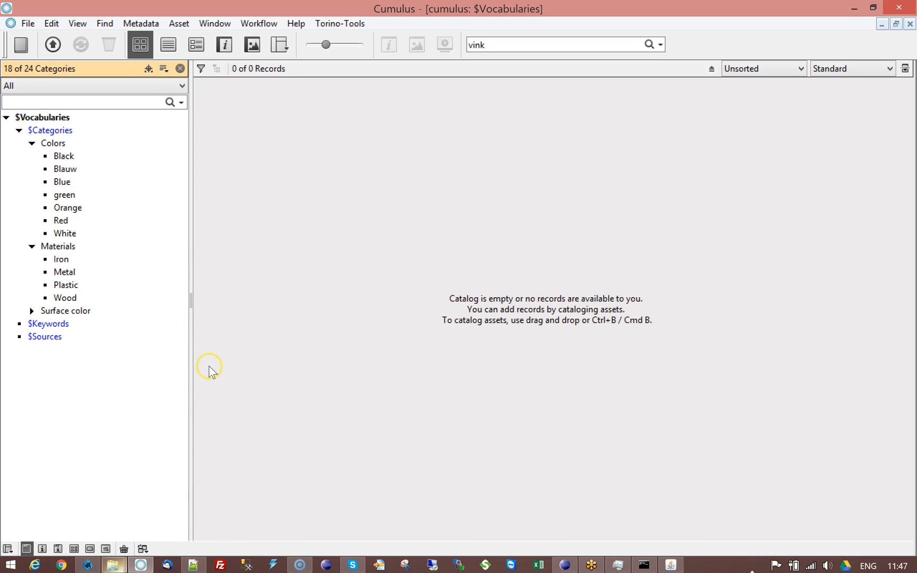
Step: Switch to Notepad++, keep vocas.txt in the editor, change the Camels in India.mov Keyword-list value to !AppleBlauw and save the file
{"action": "left_click", "coordinate": [193, 565]}
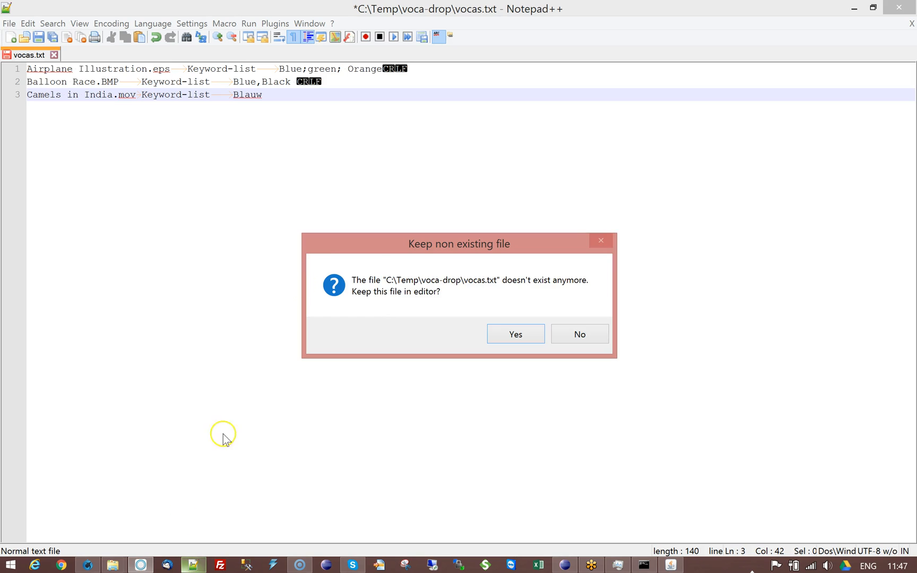
{"action": "left_click", "coordinate": [516, 333]}
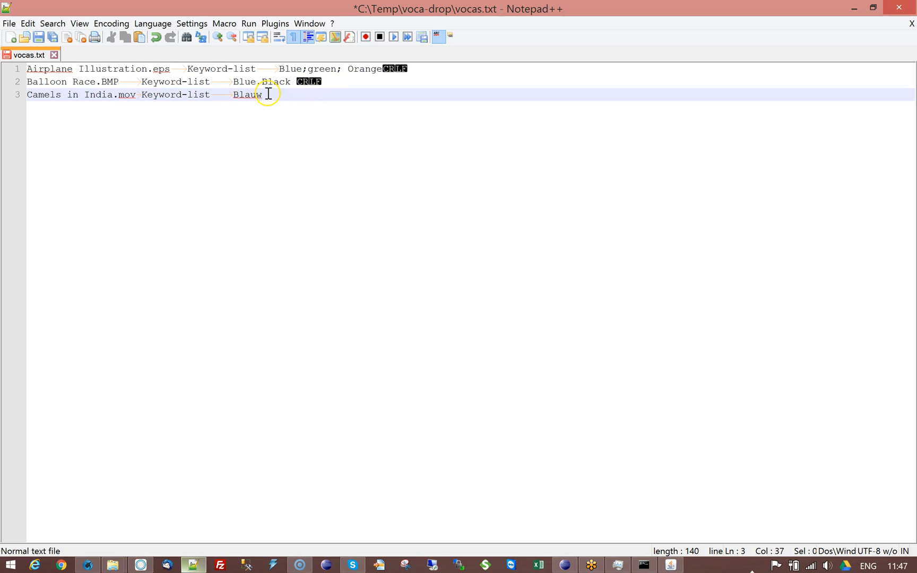
{"action": "type", "text": "Apple"}
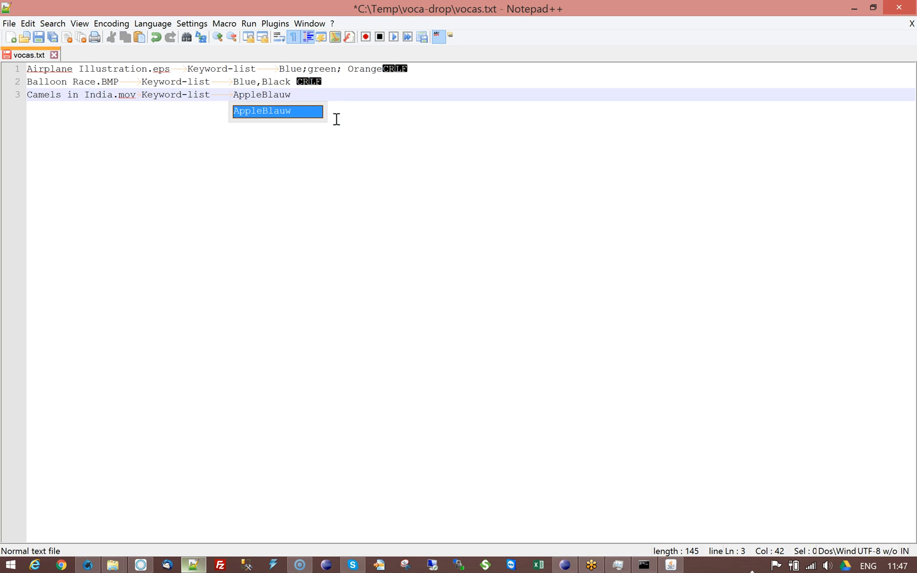
{"action": "key", "text": "Right"}
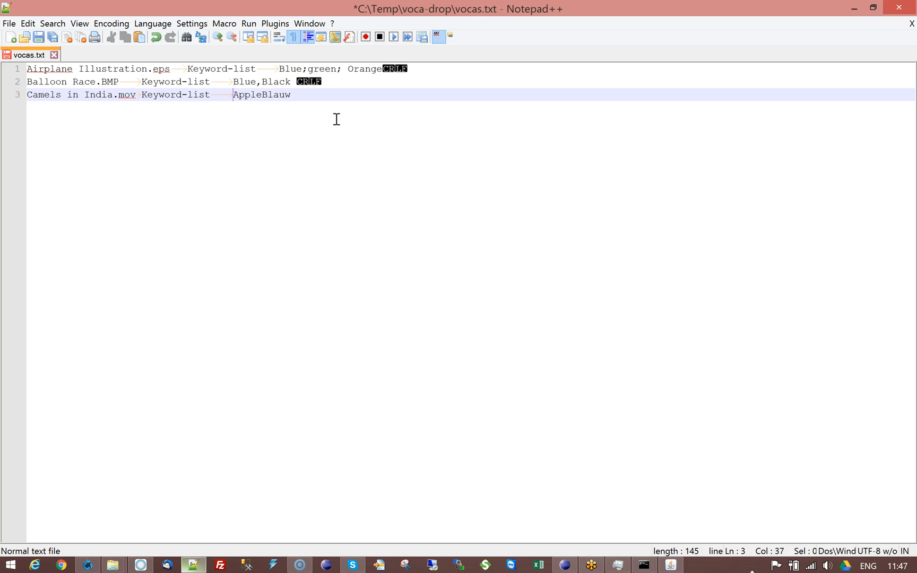
{"action": "type", "text": "!"}
{"action": "key", "text": "ctrl+s"}
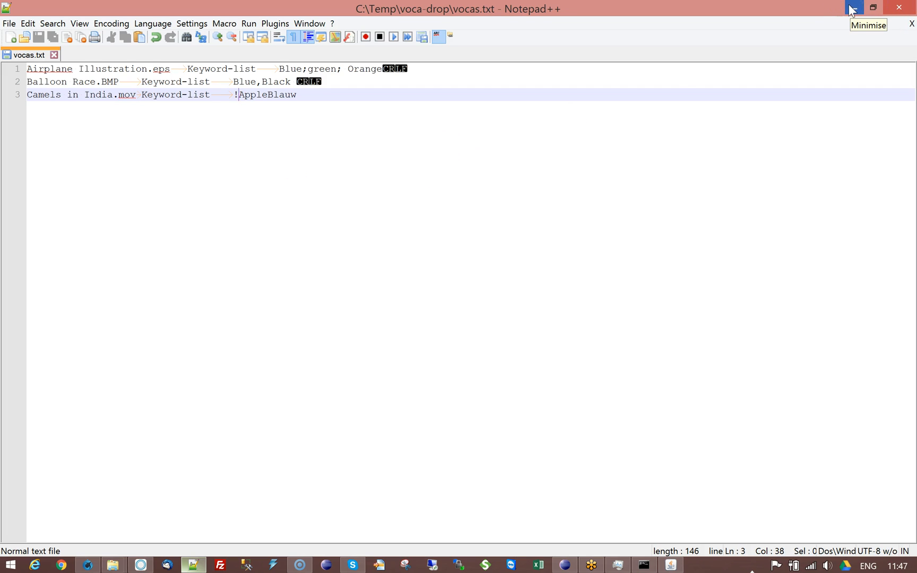
Step: Switch to the Cumulus Server Console in the browser and start the hotfolder-import-vocabulary-values workflow
{"action": "left_click", "coordinate": [818, 5]}
{"action": "left_click", "coordinate": [87, 565]}
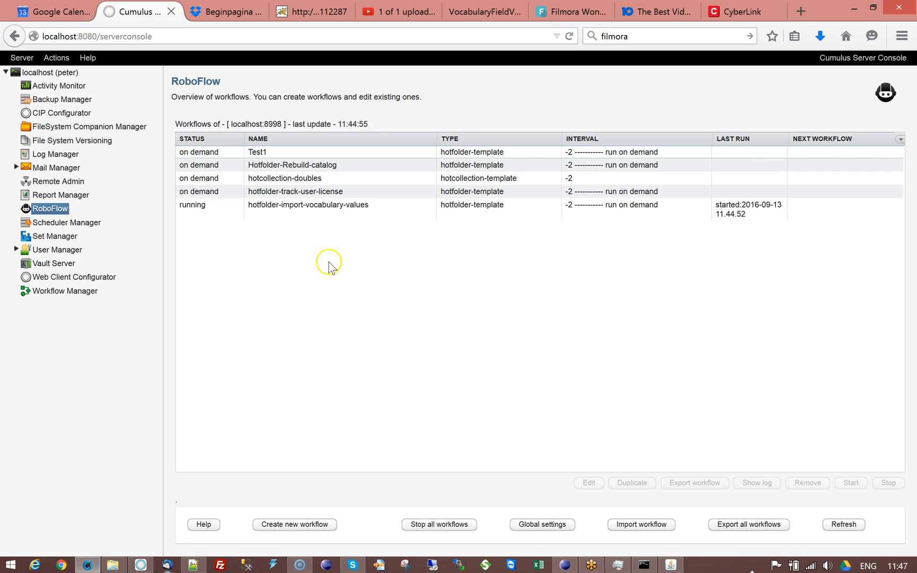
{"action": "left_click", "coordinate": [338, 214]}
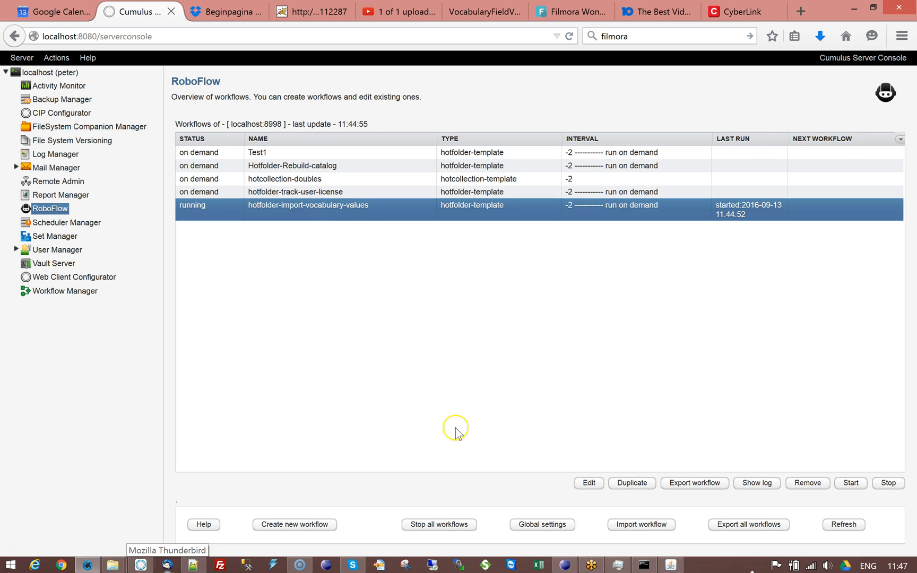
{"action": "left_click", "coordinate": [858, 485]}
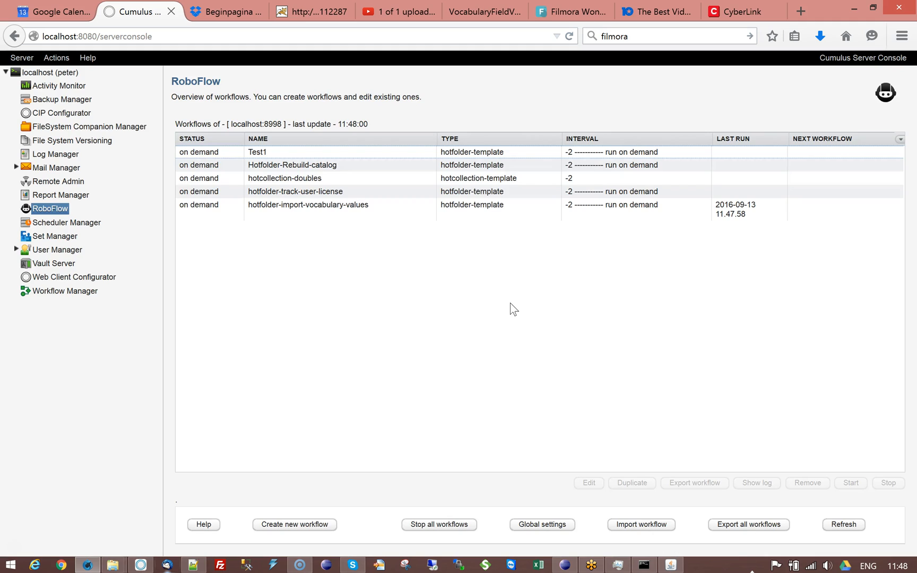
Step: Open the log of hotfolder-import-vocabulary-values and compare the set, before and after values for Airplane Illustration.eps
{"action": "left_click", "coordinate": [369, 208]}
{"action": "left_click", "coordinate": [758, 482]}
{"action": "left_click_drag", "start_coordinate": [793, 253], "coordinate": [795, 448]}
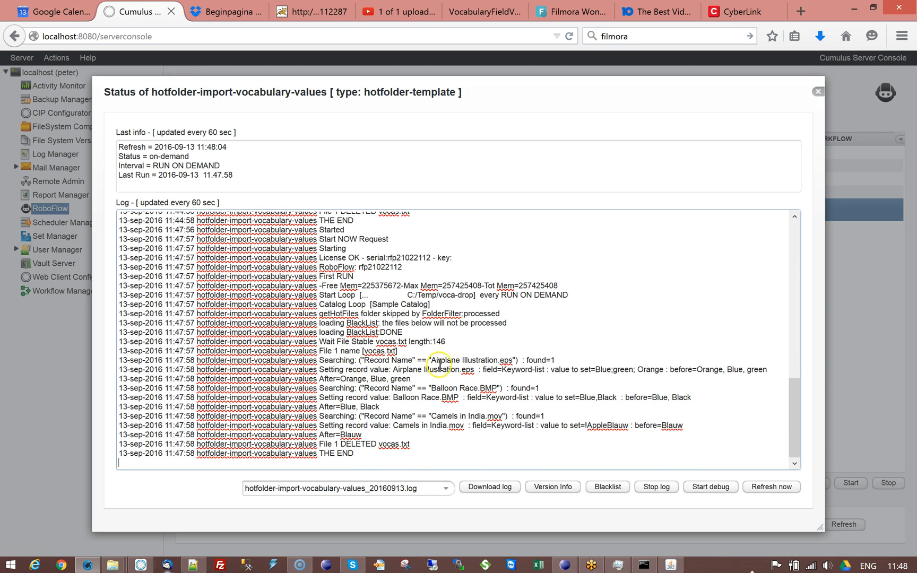
{"action": "left_click_drag", "start_coordinate": [697, 370], "coordinate": [770, 370]}
{"action": "left_click_drag", "start_coordinate": [340, 379], "coordinate": [411, 379]}
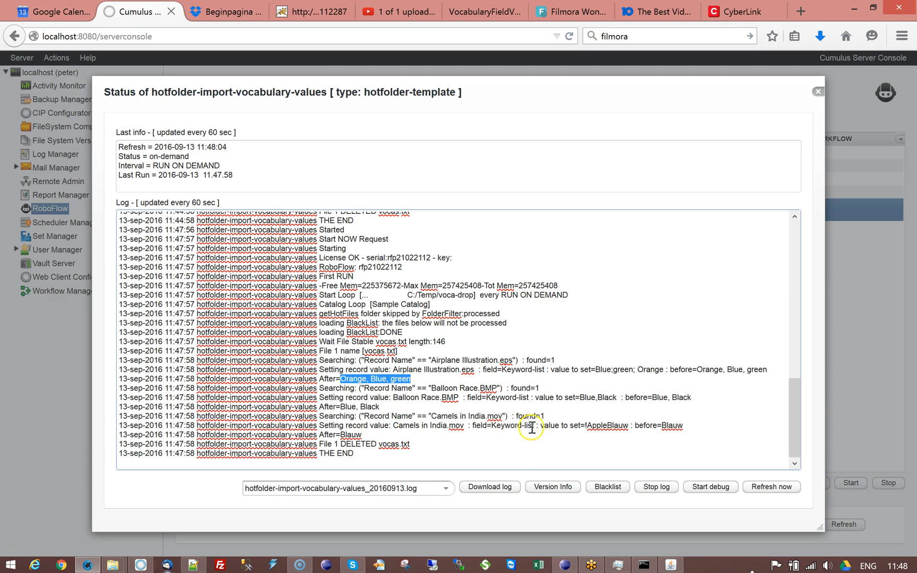
Step: Check how the !AppleBlauw value was handled for Camels in India.mov in the log, and close the log window
{"action": "left_click", "coordinate": [587, 426]}
{"action": "left_click_drag", "start_coordinate": [591, 427], "coordinate": [629, 426]}
{"action": "left_click", "coordinate": [670, 423]}
{"action": "double_click", "coordinate": [670, 425]}
{"action": "double_click", "coordinate": [351, 435]}
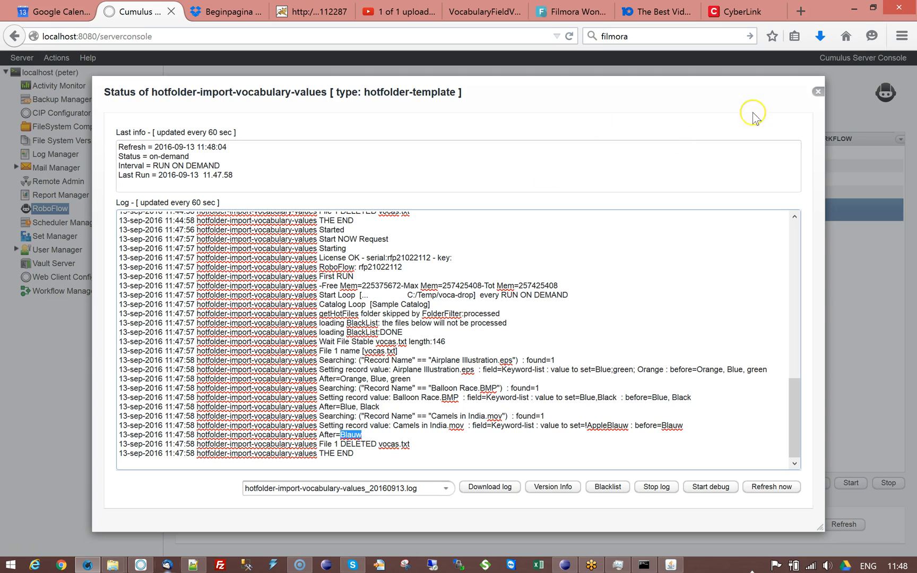
{"action": "left_click", "coordinate": [818, 93]}
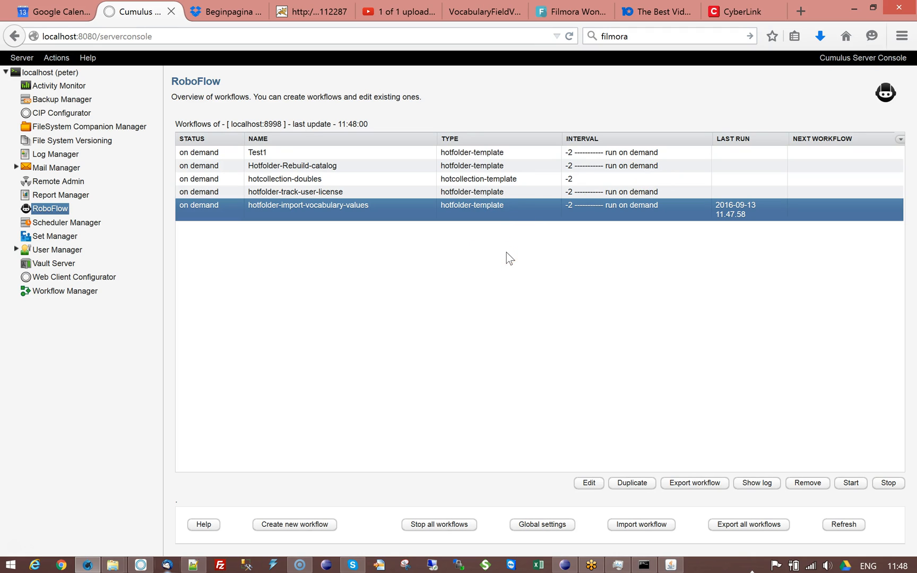
Step: Return to the Cumulus client and open the preferences at the record fields of Sample Catalog in the catalog settings
{"action": "left_click", "coordinate": [495, 237]}
{"action": "left_click", "coordinate": [139, 565]}
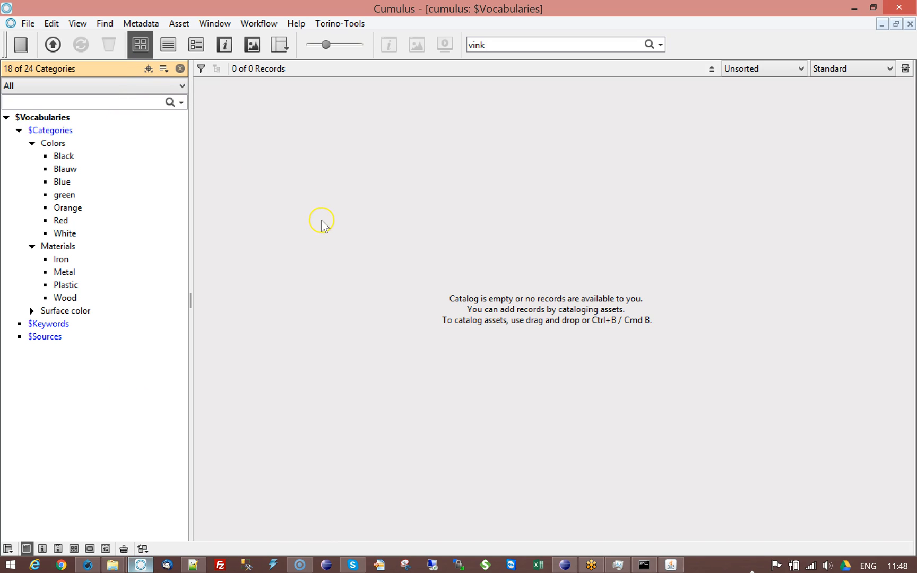
{"action": "key", "text": "ctrl+comma"}
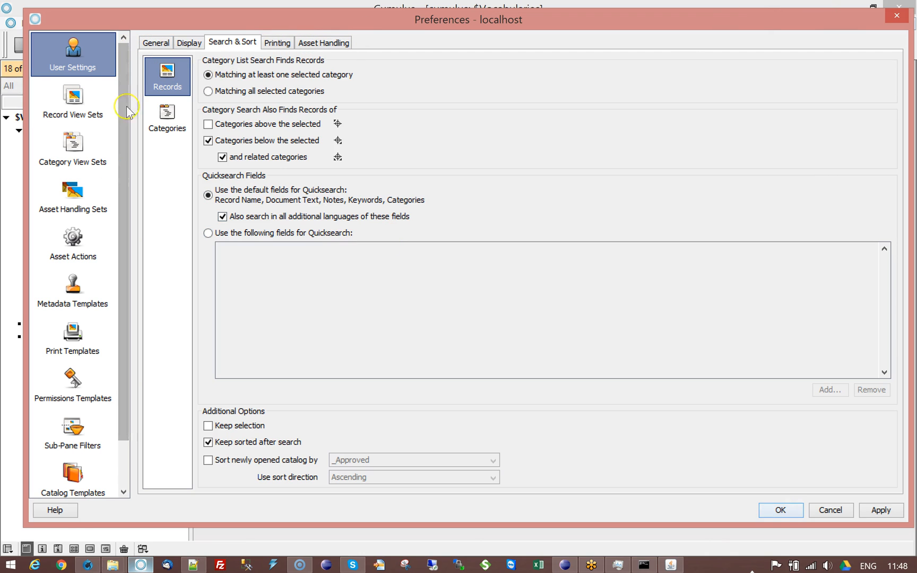
{"action": "scroll", "coordinate": [127, 476], "scroll_direction": "down", "scroll_amount": 2}
{"action": "left_click", "coordinate": [80, 478]}
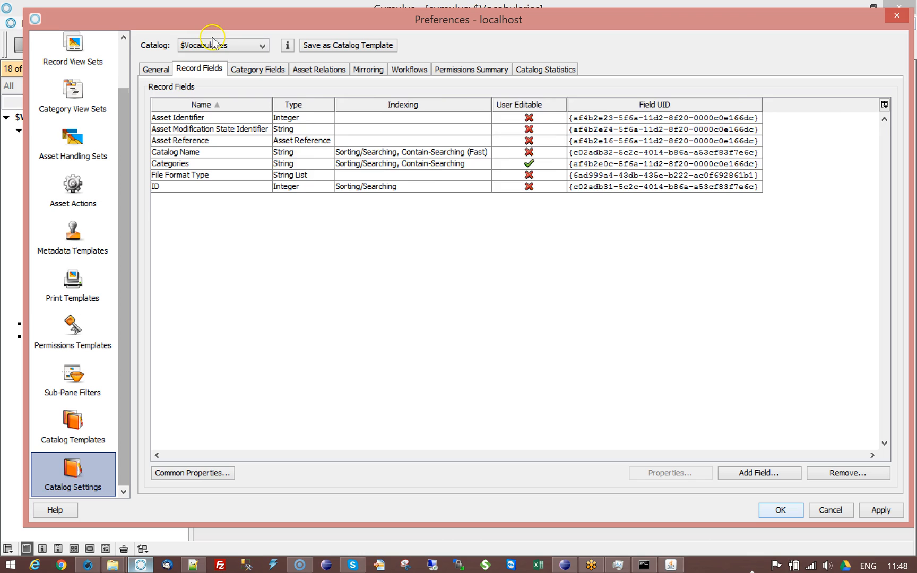
{"action": "left_click", "coordinate": [223, 46]}
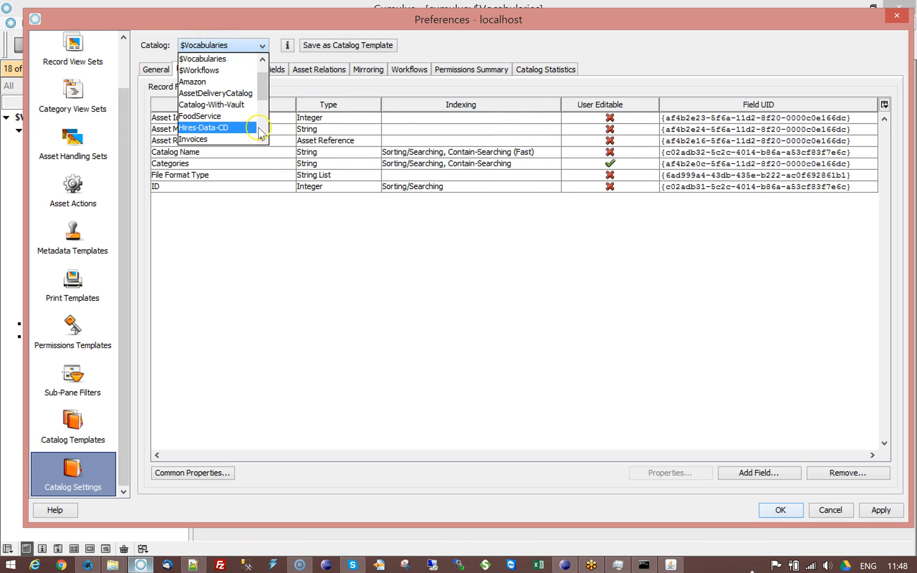
{"action": "scroll", "coordinate": [257, 125], "scroll_direction": "down", "scroll_amount": 3}
{"action": "left_click_drag", "start_coordinate": [261, 109], "coordinate": [260, 106]}
{"action": "left_click", "coordinate": [221, 95]}
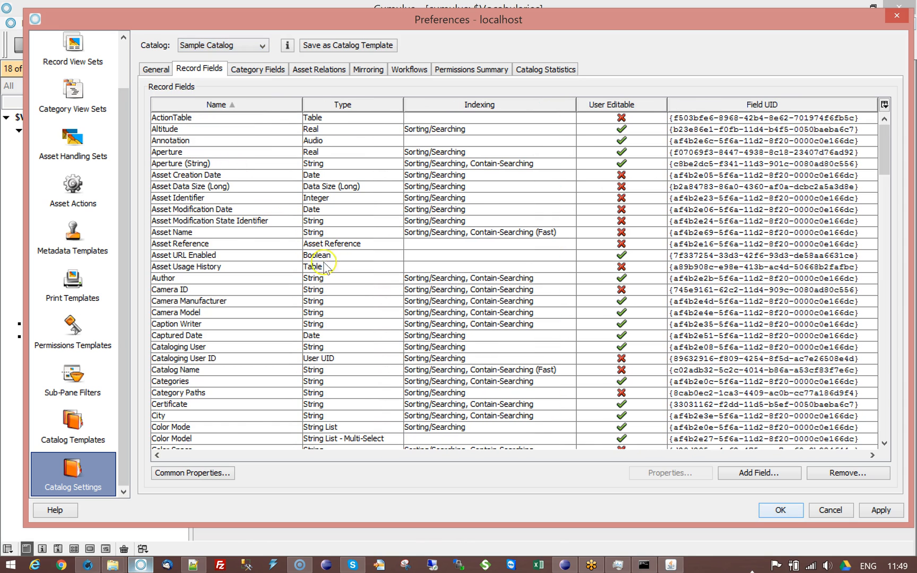
Step: Find the Keyword-List record field, examine its field value and general properties, including the allowed container types, and cancel the dialog
{"action": "left_click", "coordinate": [229, 234]}
{"action": "type", "text": "ke"}
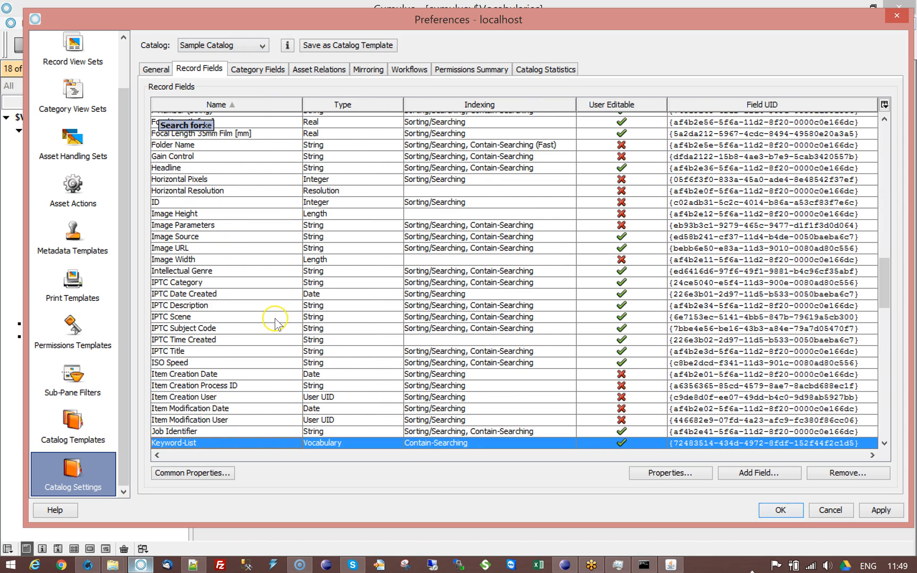
{"action": "scroll", "coordinate": [271, 320], "scroll_direction": "down", "scroll_amount": 2}
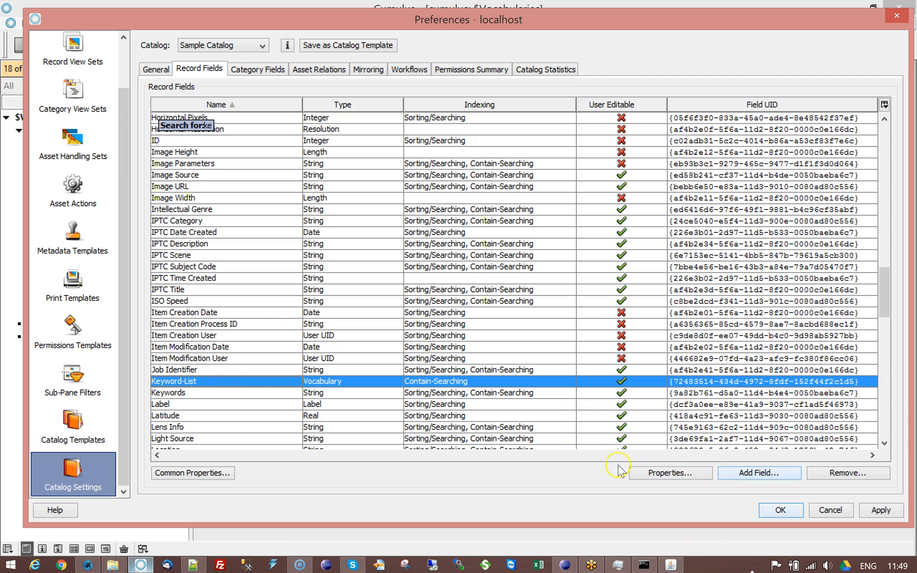
{"action": "double_click", "coordinate": [254, 387]}
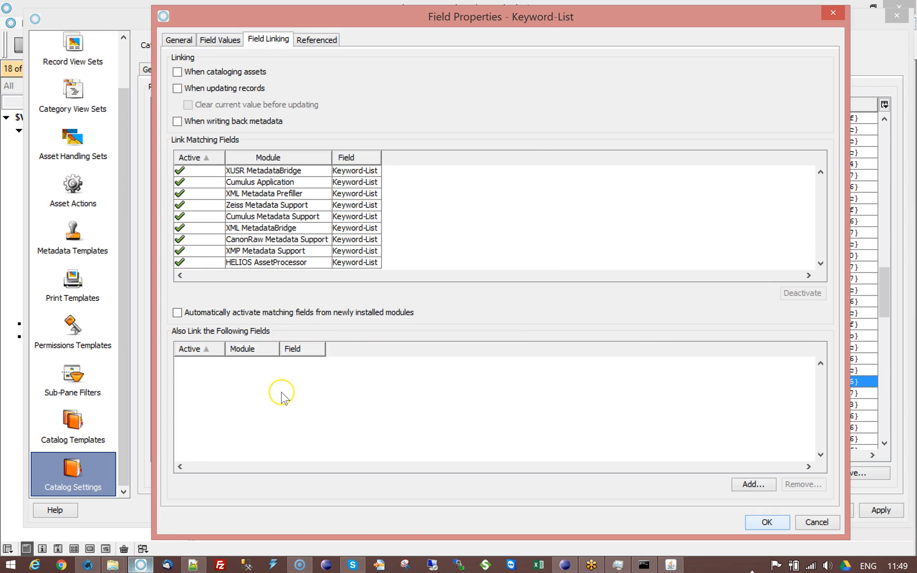
{"action": "left_click", "coordinate": [226, 45]}
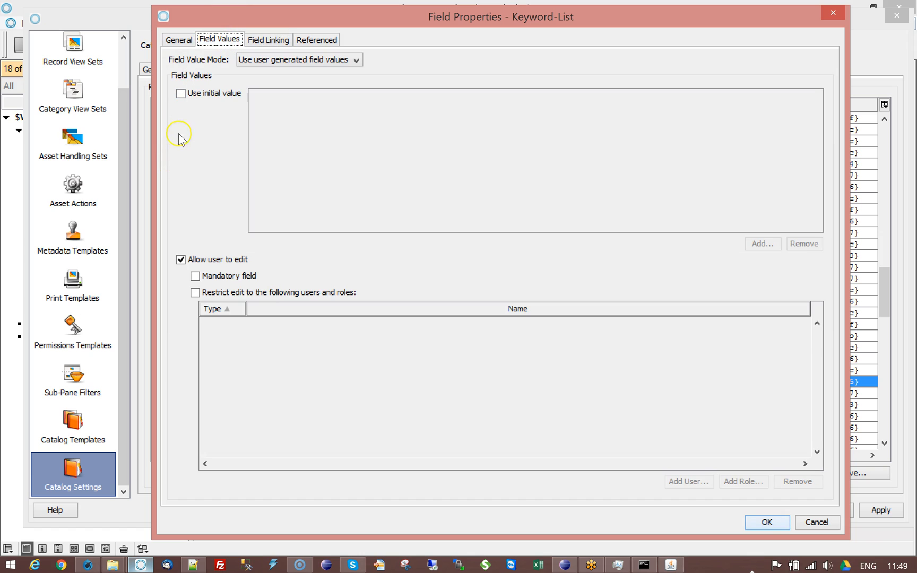
{"action": "left_click", "coordinate": [181, 40]}
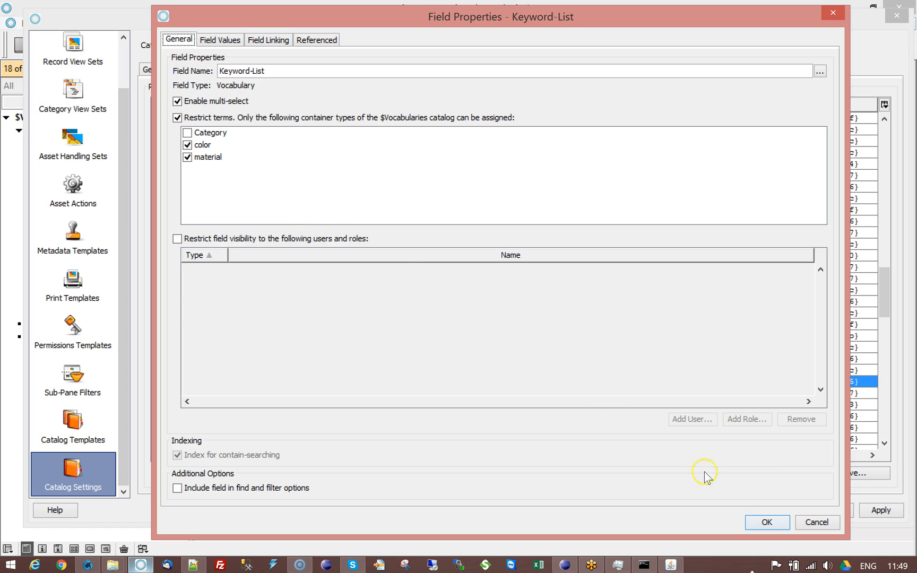
{"action": "left_click", "coordinate": [817, 523]}
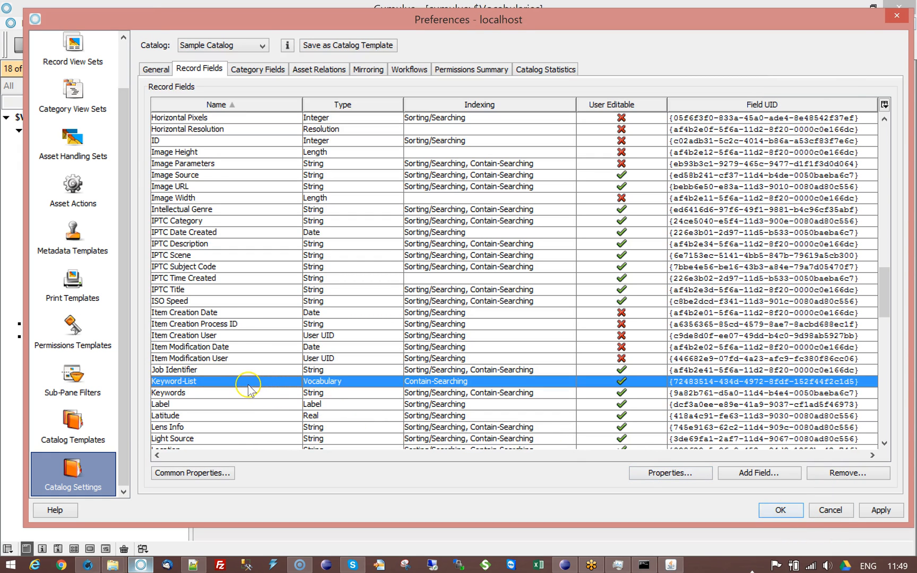
Step: Switch the catalog settings to $Vocabularies and display its category fields
{"action": "left_click", "coordinate": [263, 49]}
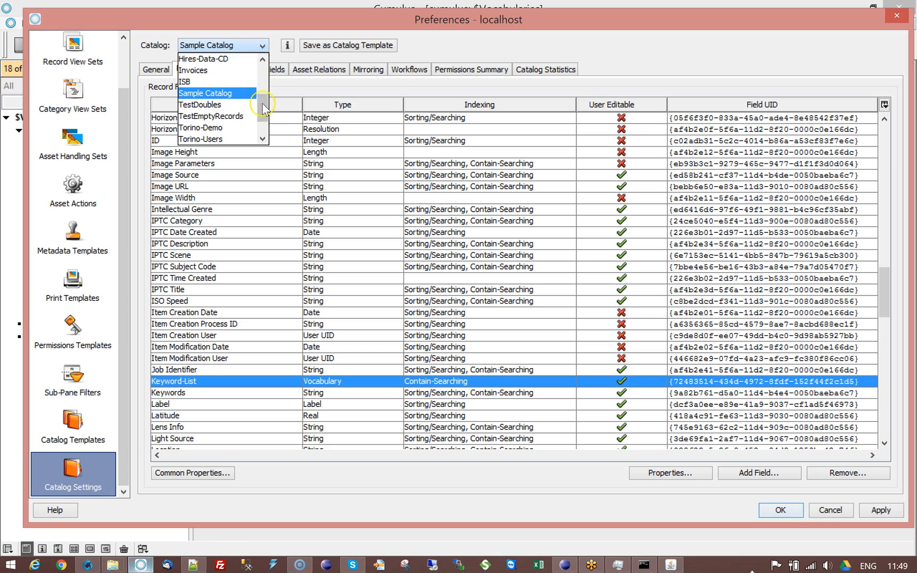
{"action": "left_click_drag", "start_coordinate": [263, 117], "coordinate": [262, 66]}
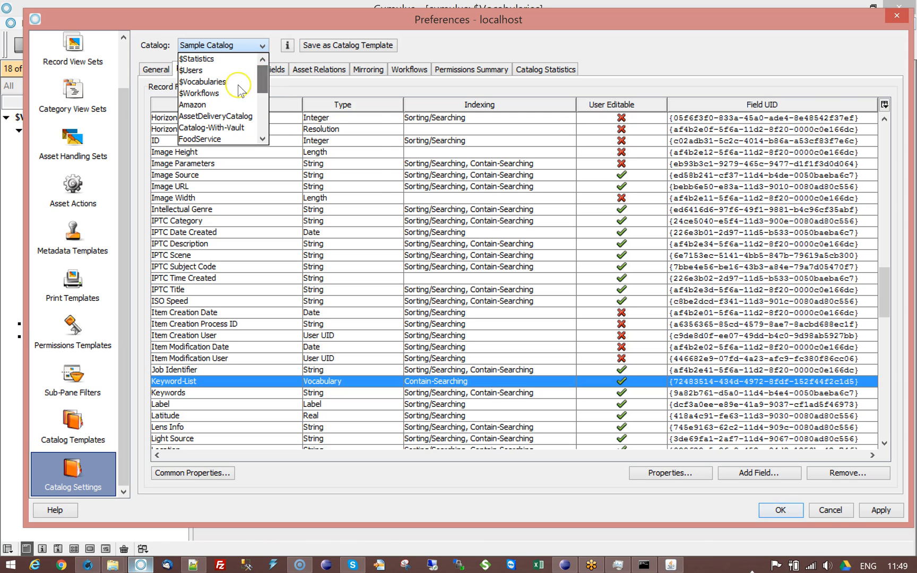
{"action": "left_click", "coordinate": [213, 81]}
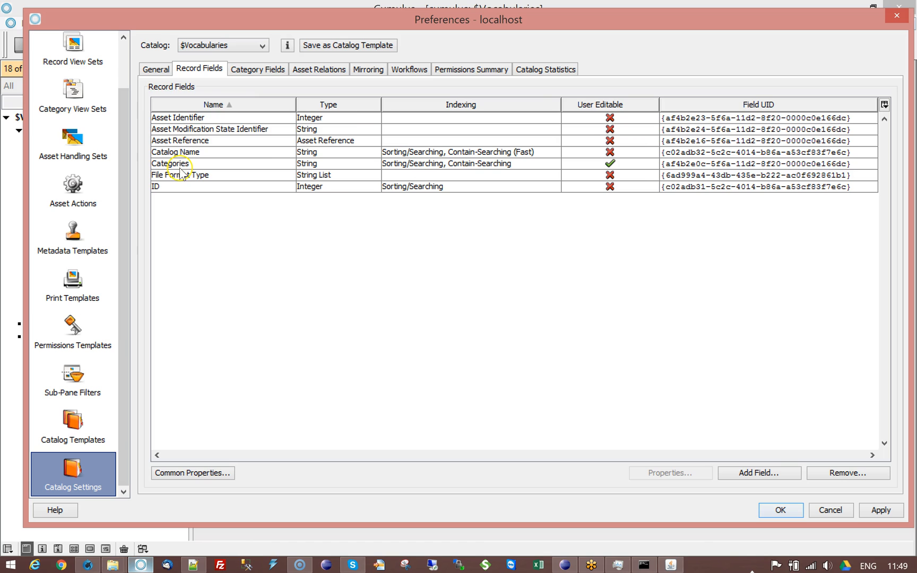
{"action": "left_click", "coordinate": [252, 71]}
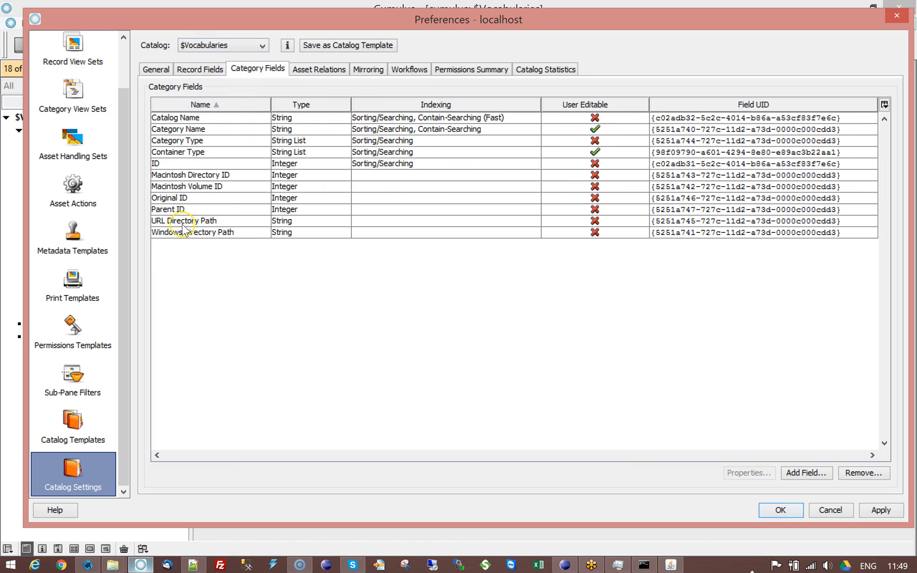
Step: Open the Container Type field properties, examine the color and material entries of its string list, and cancel the dialog
{"action": "double_click", "coordinate": [191, 152]}
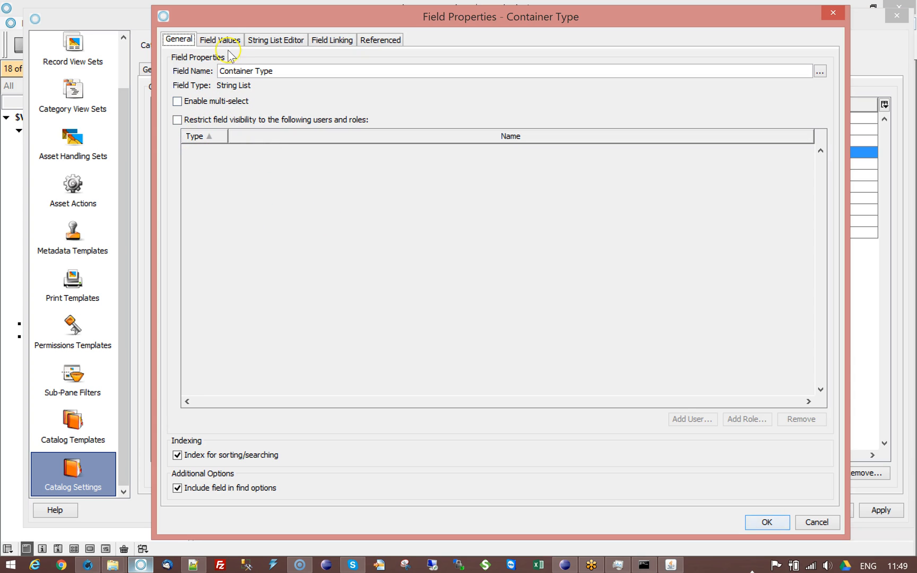
{"action": "left_click", "coordinate": [228, 43]}
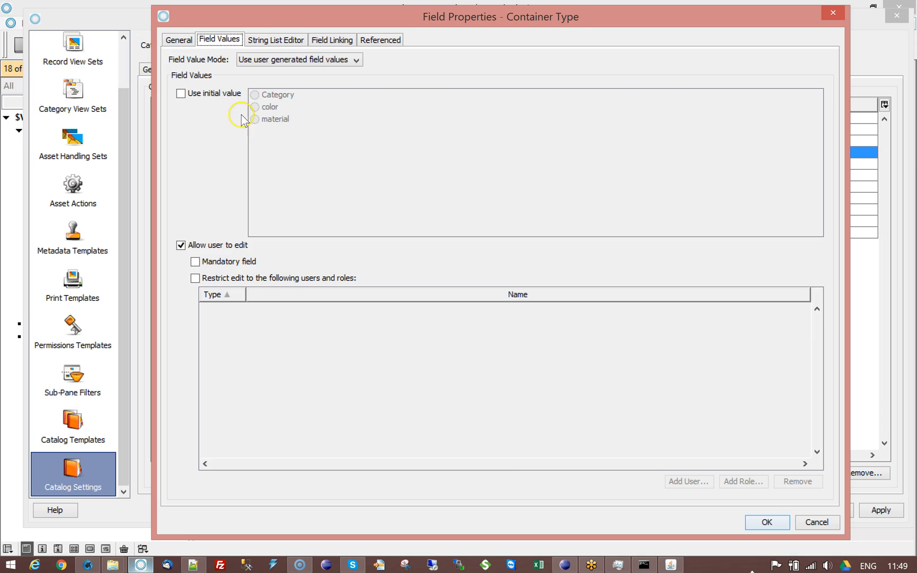
{"action": "left_click", "coordinate": [267, 42]}
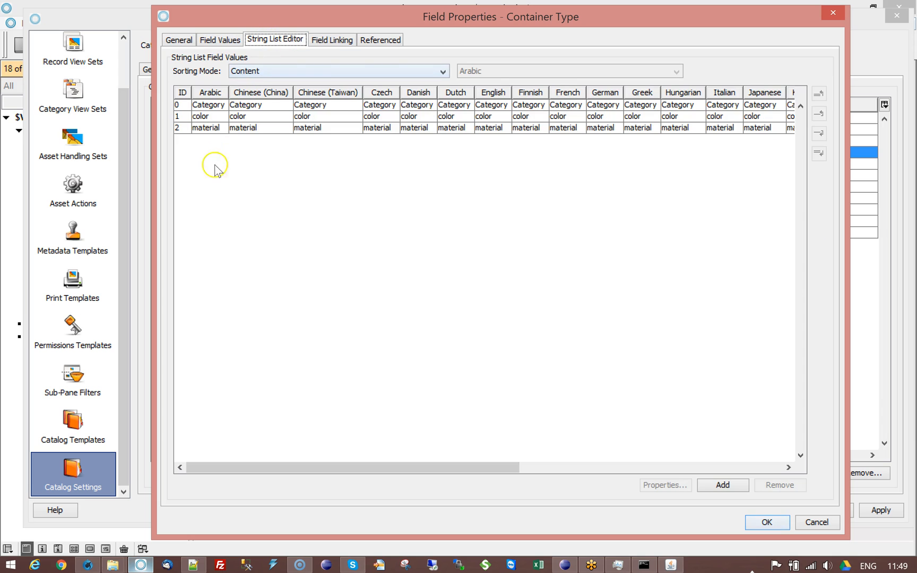
{"action": "left_click", "coordinate": [194, 116]}
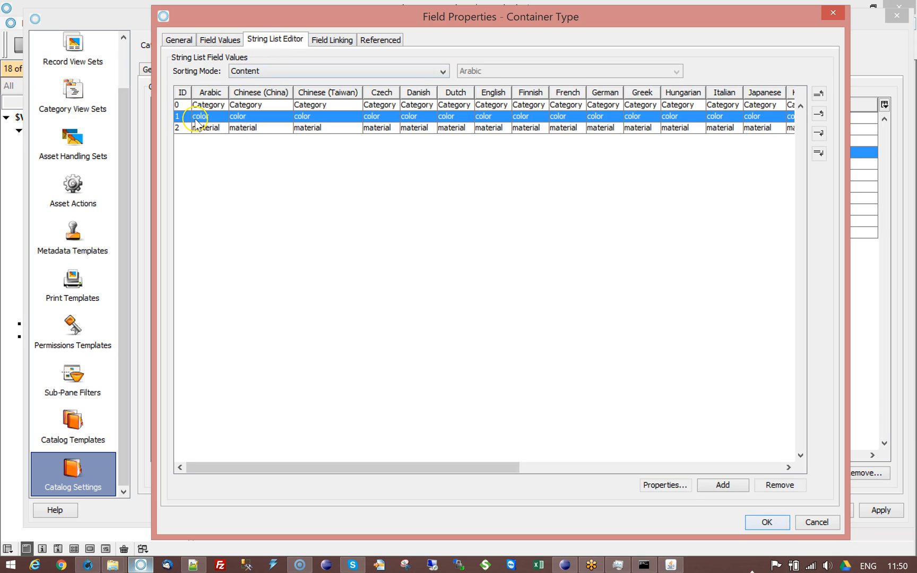
{"action": "left_click", "coordinate": [180, 129]}
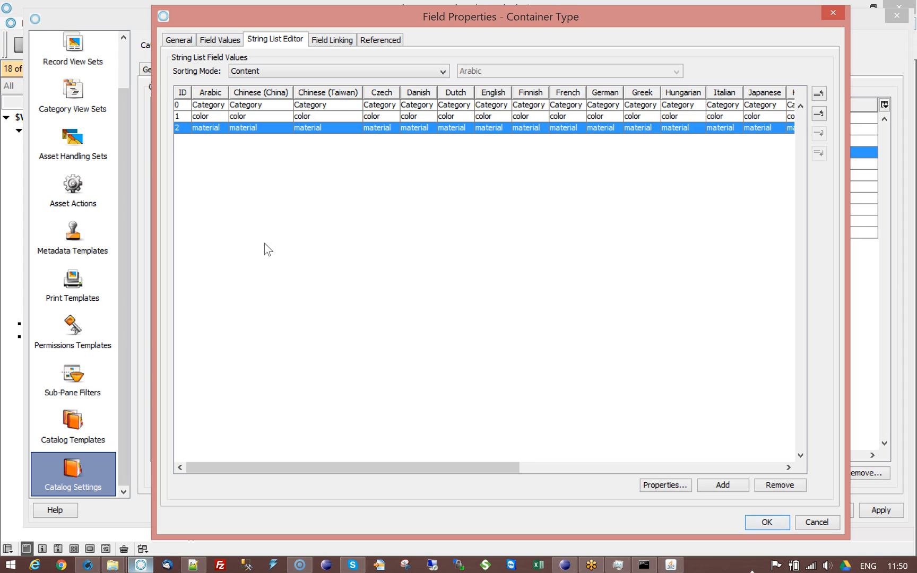
{"action": "left_click", "coordinate": [817, 522]}
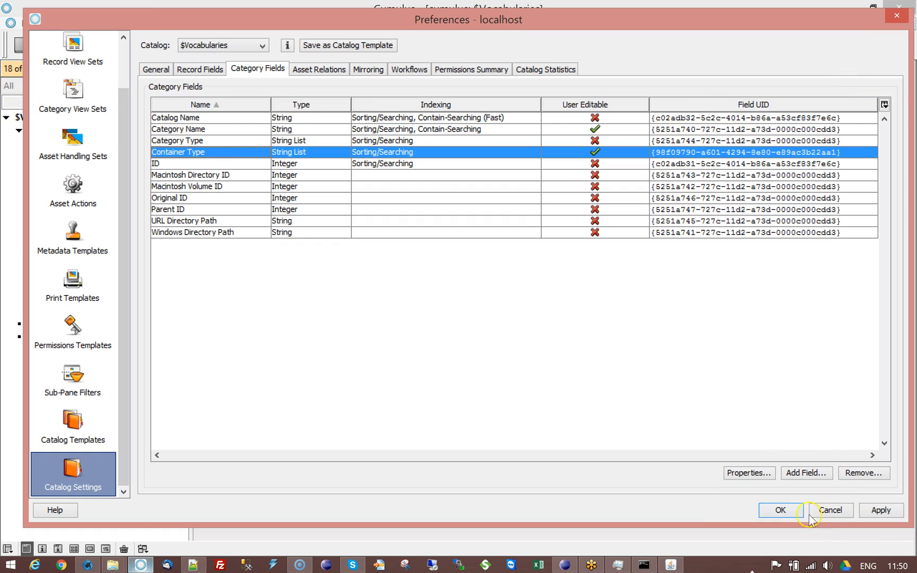
Step: Confirm the catalog settings for $Vocabularies and reposition the database properties progress window
{"action": "left_click", "coordinate": [791, 514]}
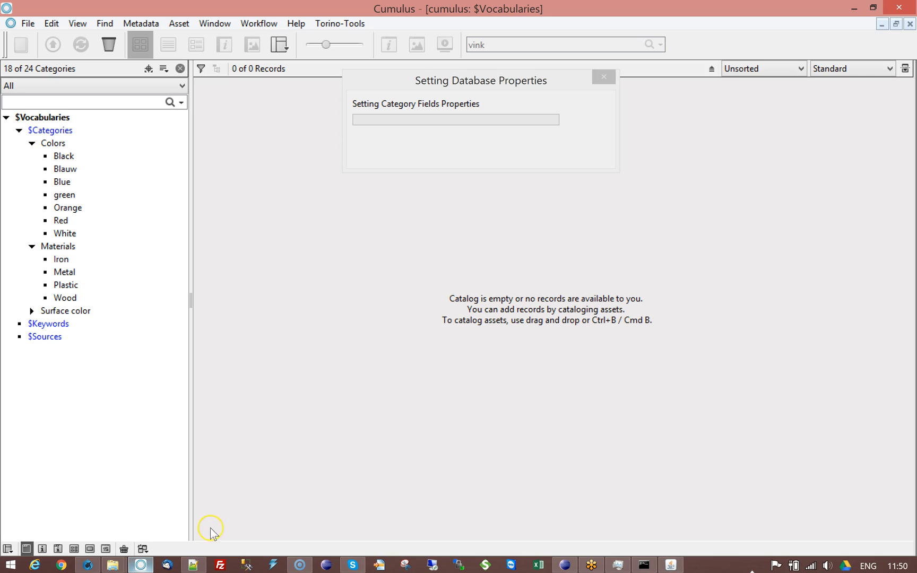
{"action": "left_click", "coordinate": [414, 79]}
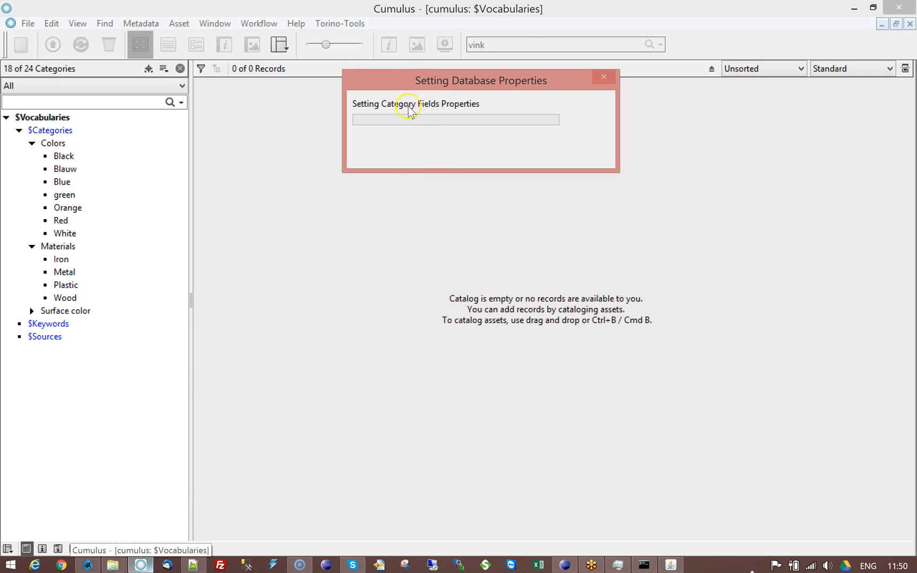
{"action": "left_click_drag", "start_coordinate": [409, 80], "coordinate": [399, 113]}
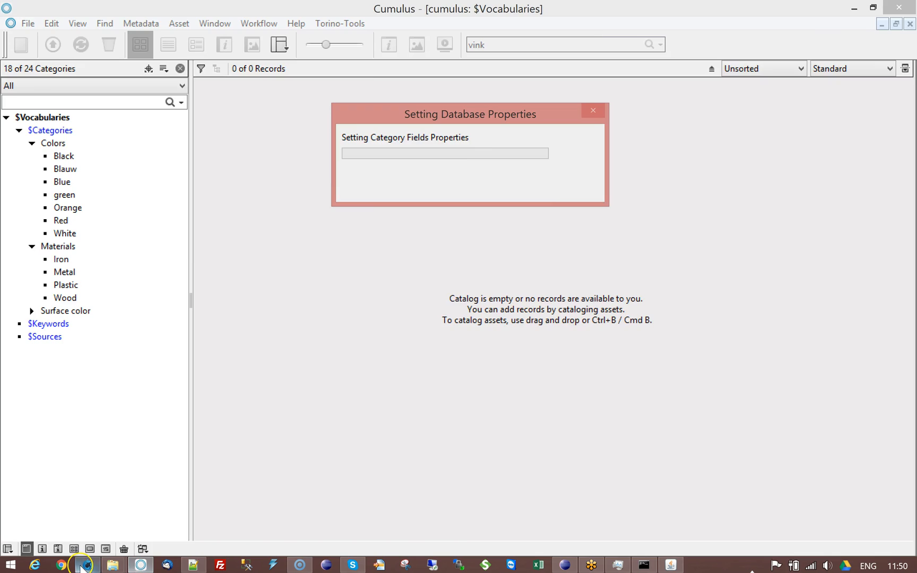
{"action": "left_click", "coordinate": [142, 567]}
{"action": "left_click", "coordinate": [194, 566]}
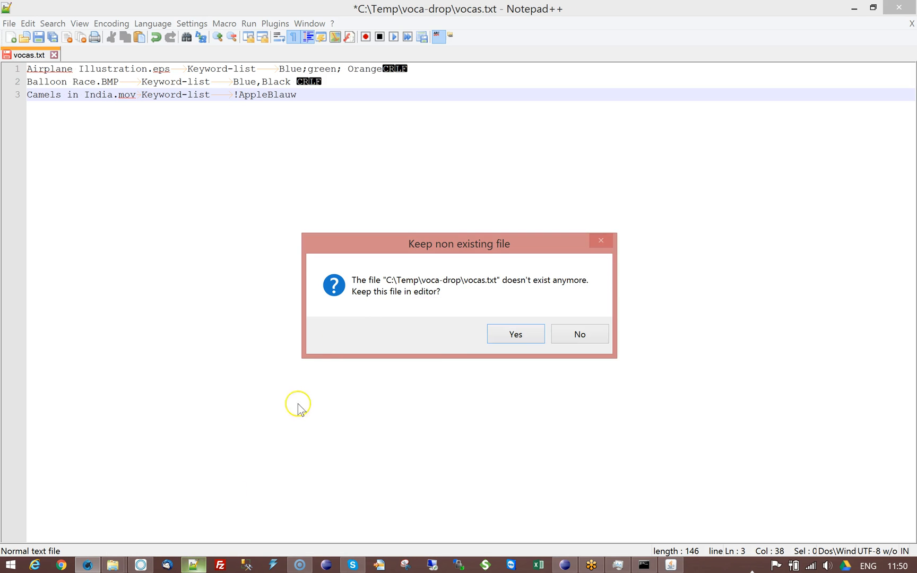
{"action": "left_click", "coordinate": [522, 334]}
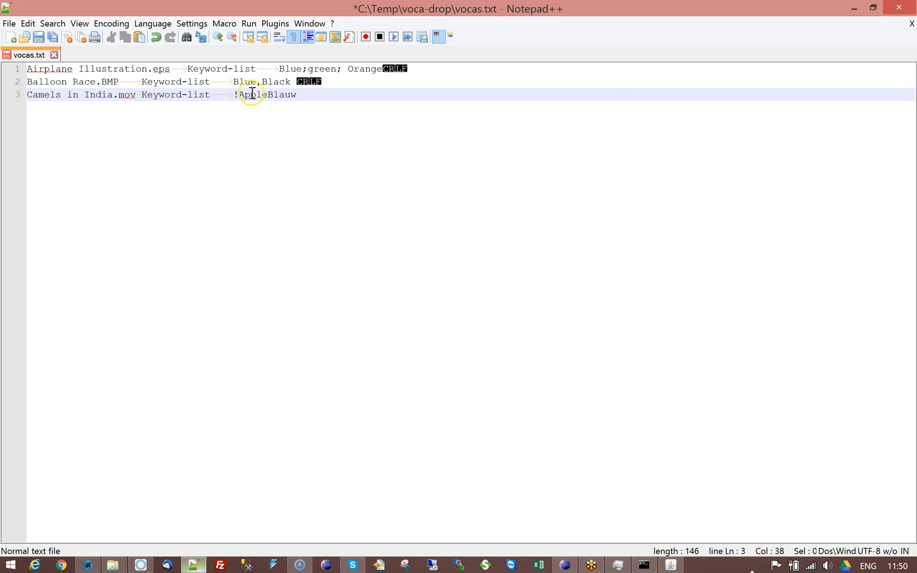
{"action": "key", "text": "BackSpace"}
{"action": "key", "text": "ctrl+s"}
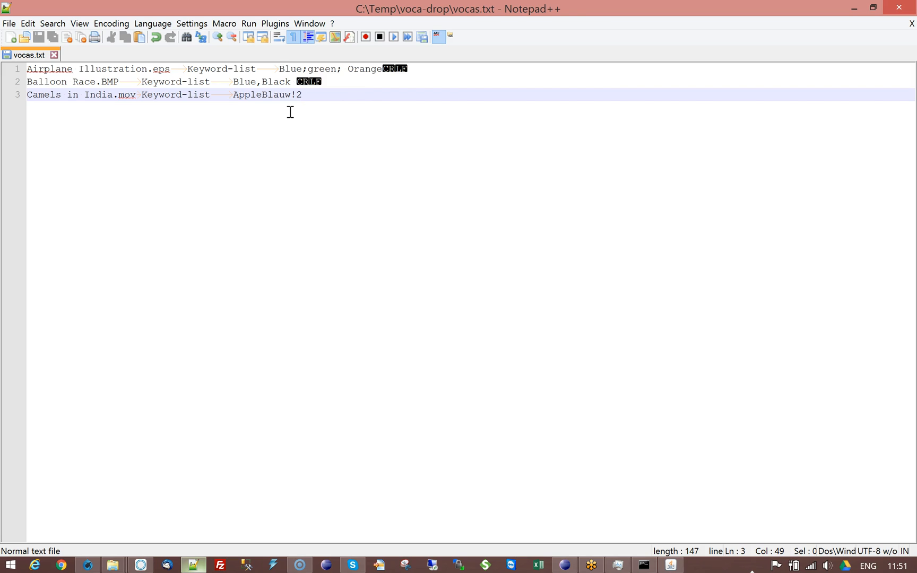
Step: Return to the server console and run the hotfolder-import-vocabulary-values workflow on demand
{"action": "left_click", "coordinate": [854, 8]}
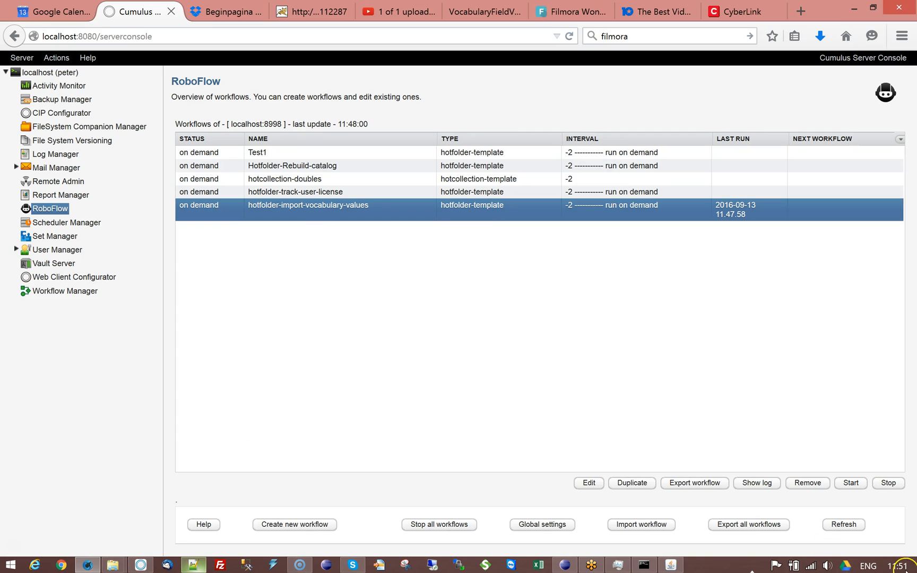
{"action": "left_click", "coordinate": [851, 484]}
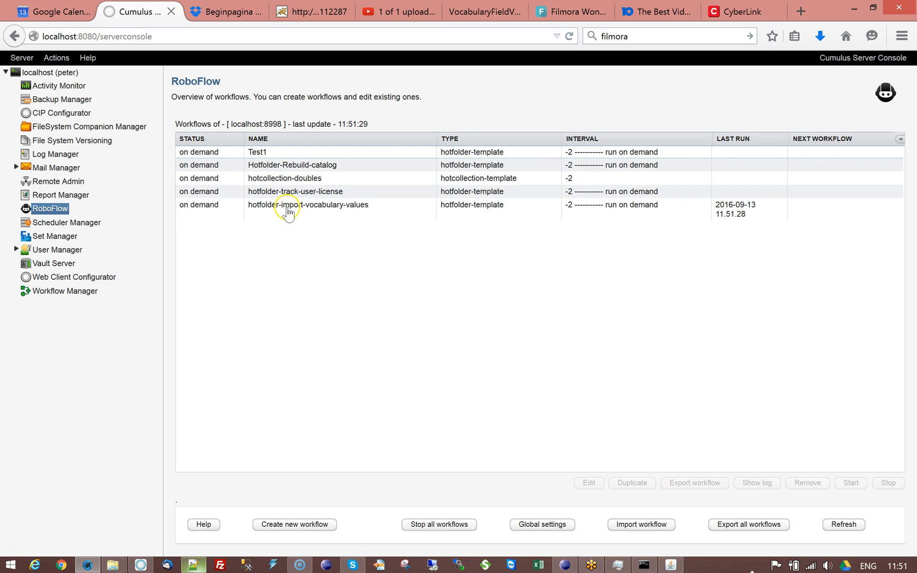
{"action": "left_click", "coordinate": [287, 212]}
Step: Switch to the Cumulus client, display Sample Catalog and move the progress window clear of the first records
{"action": "left_click", "coordinate": [142, 566]}
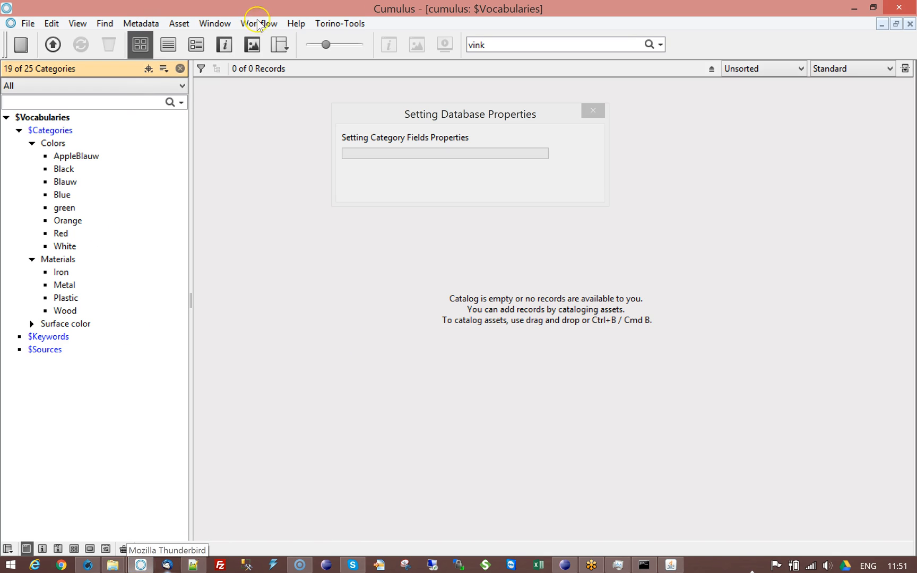
{"action": "left_click", "coordinate": [214, 25]}
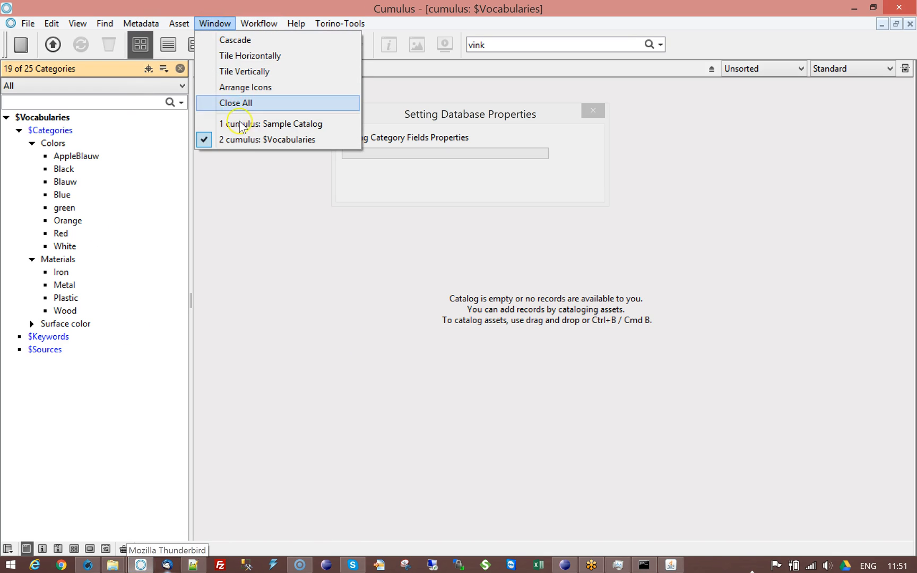
{"action": "left_click", "coordinate": [255, 125]}
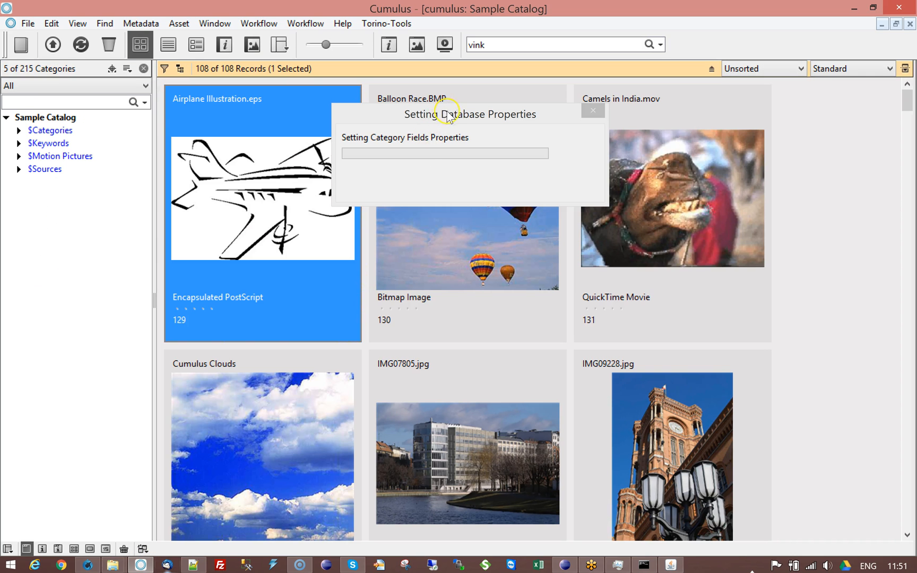
{"action": "left_click_drag", "start_coordinate": [448, 117], "coordinate": [749, 426]}
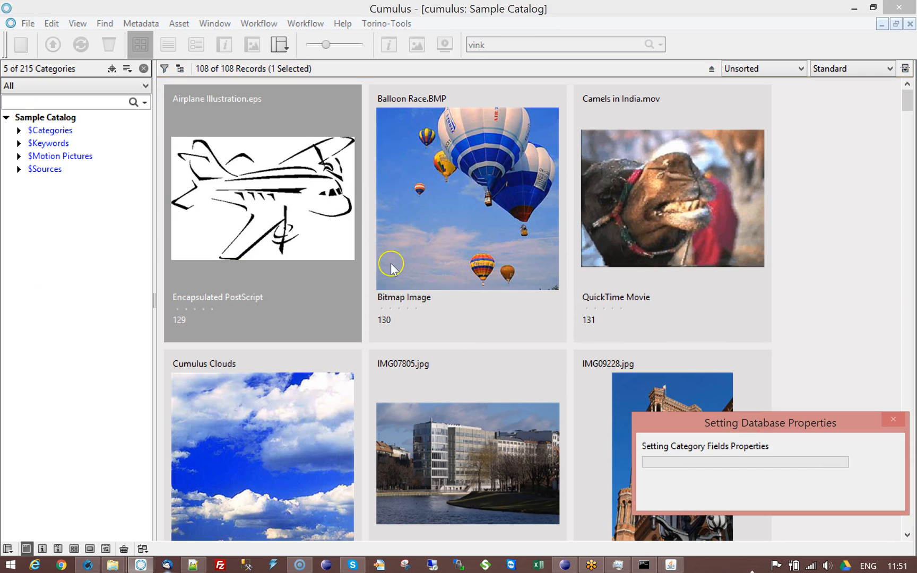
Step: Check the Keyword-List values of Airplane Illustration.eps, Balloon Race.BMP and Camels in India.mov, including the AppleBlauw category details, and close the record information
{"action": "left_click", "coordinate": [240, 208]}
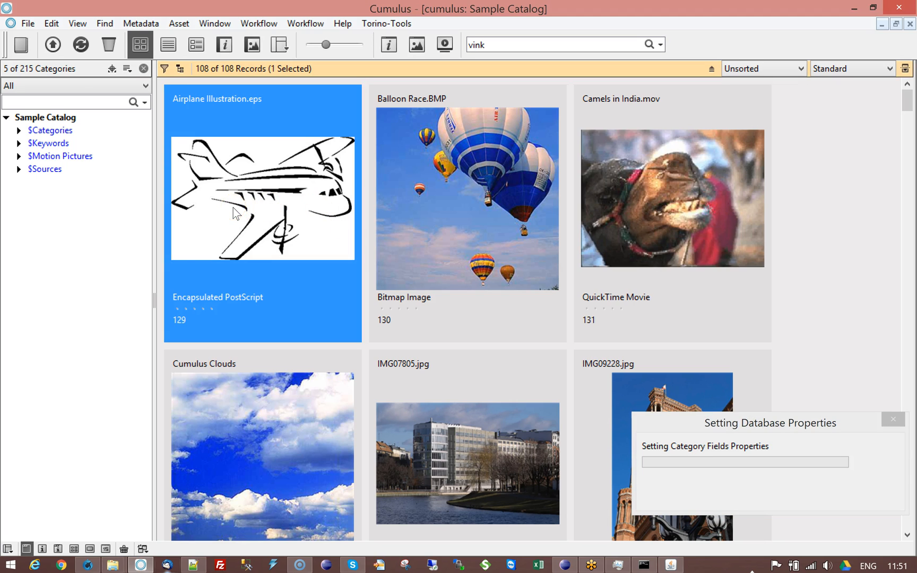
{"action": "double_click", "coordinate": [236, 211]}
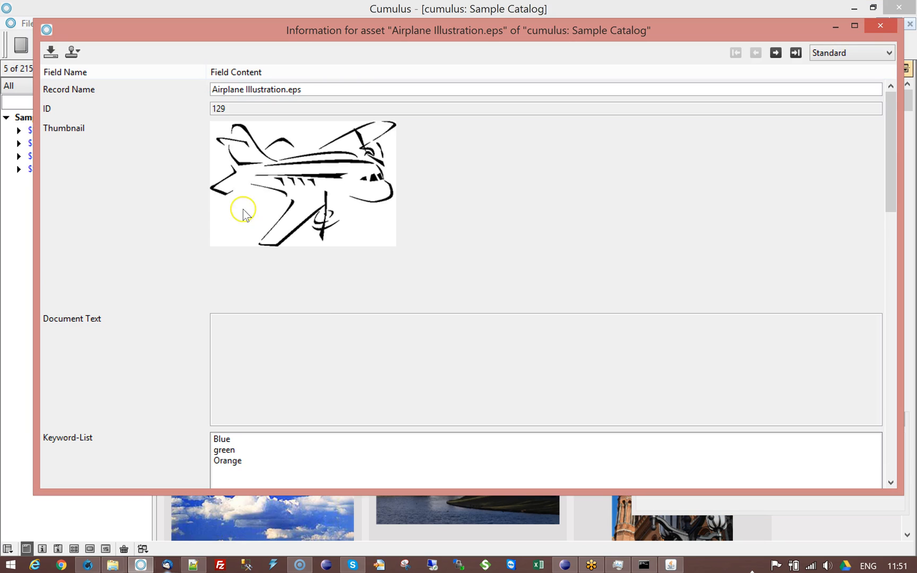
{"action": "left_click", "coordinate": [775, 53]}
{"action": "left_click", "coordinate": [775, 52]}
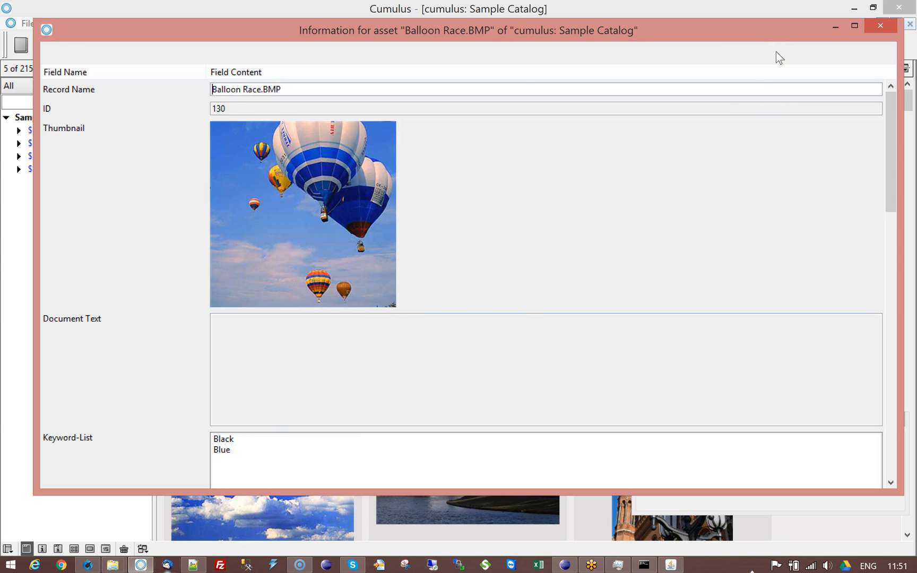
{"action": "left_click", "coordinate": [234, 445]}
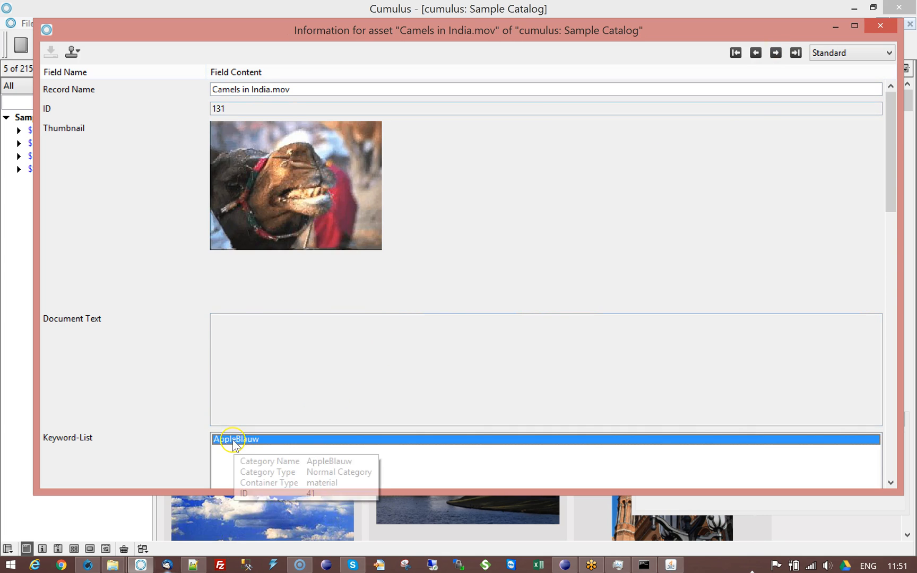
{"action": "mouse_move", "coordinate": [234, 445]}
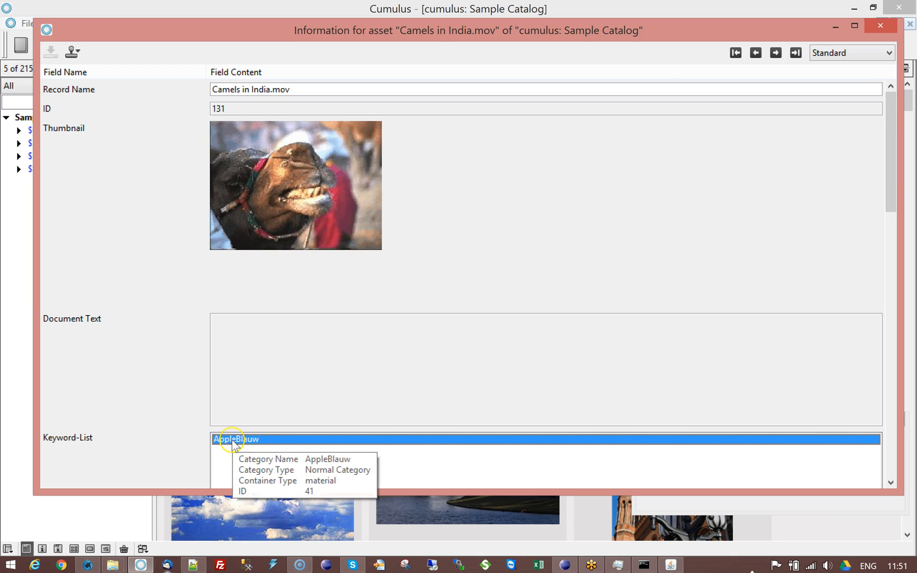
{"action": "left_click", "coordinate": [233, 443]}
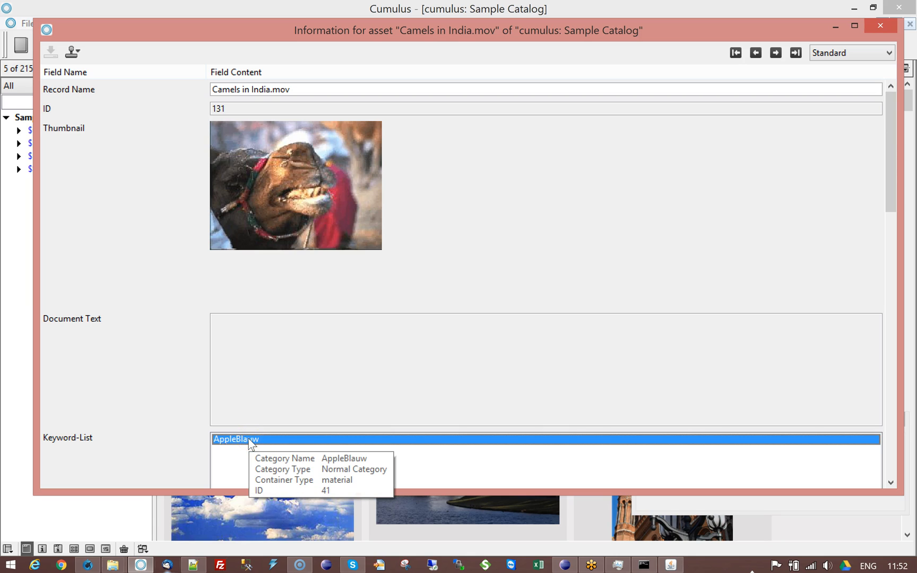
{"action": "left_click", "coordinate": [880, 25]}
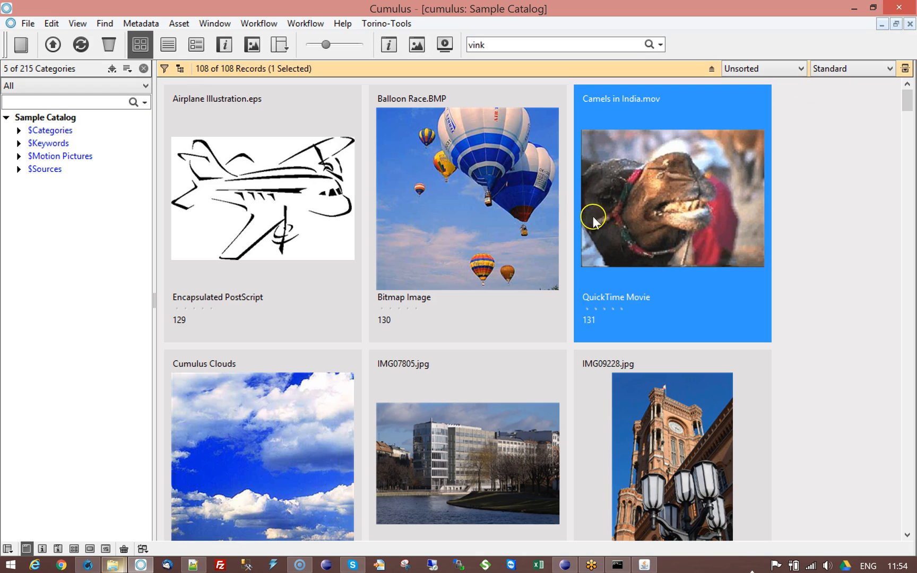
Step: Display the $Vocabularies catalog, expand Colors to locate AppleBlauw, and select the Materials category
{"action": "left_click", "coordinate": [219, 25]}
{"action": "left_click", "coordinate": [267, 139]}
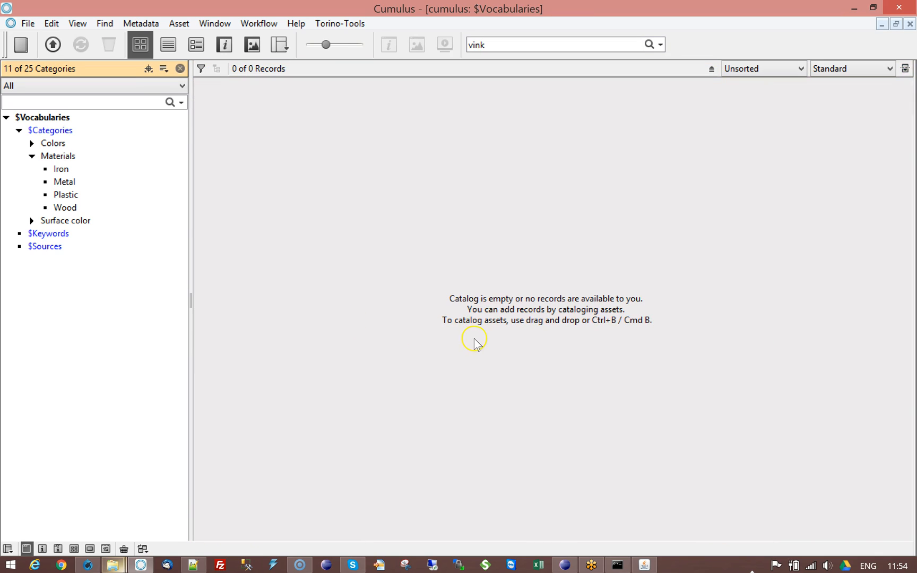
{"action": "left_click", "coordinate": [32, 143]}
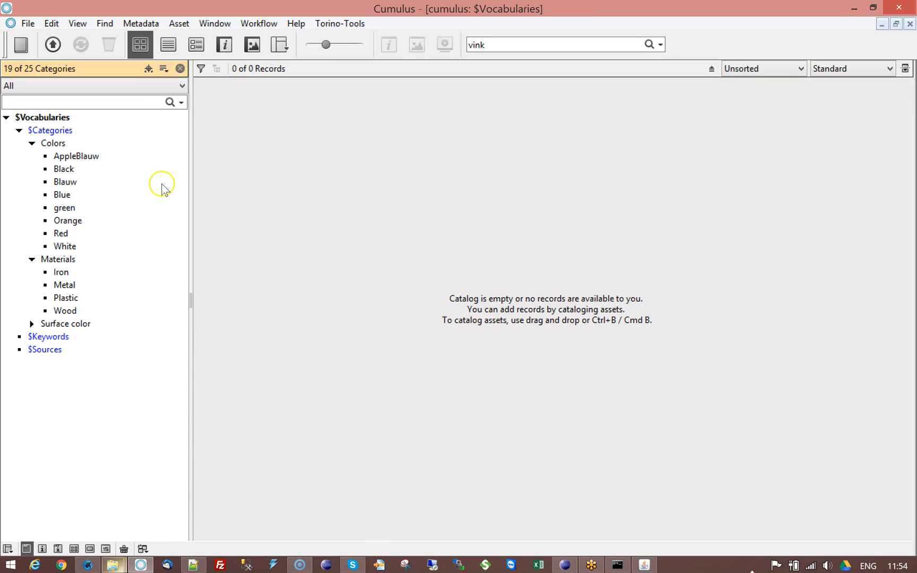
{"action": "left_click", "coordinate": [80, 157]}
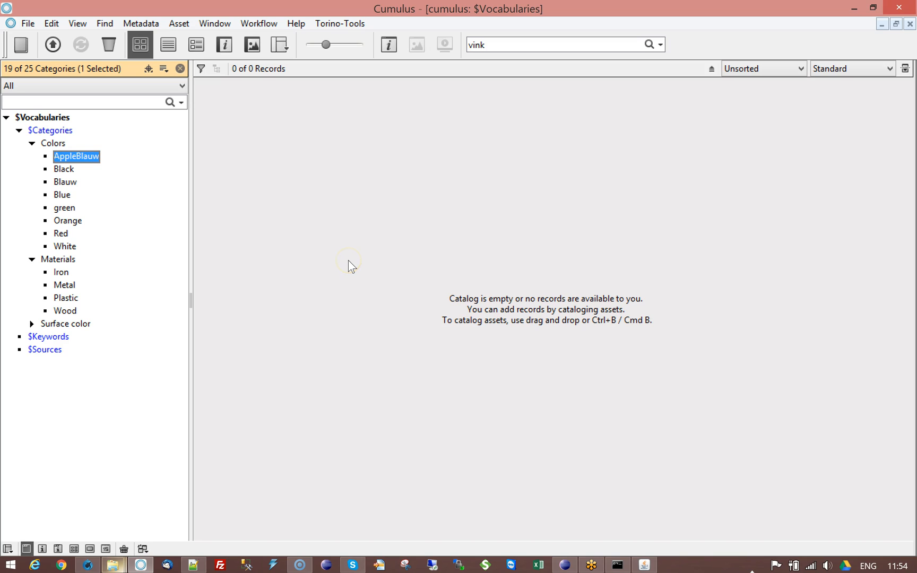
{"action": "left_click", "coordinate": [55, 259]}
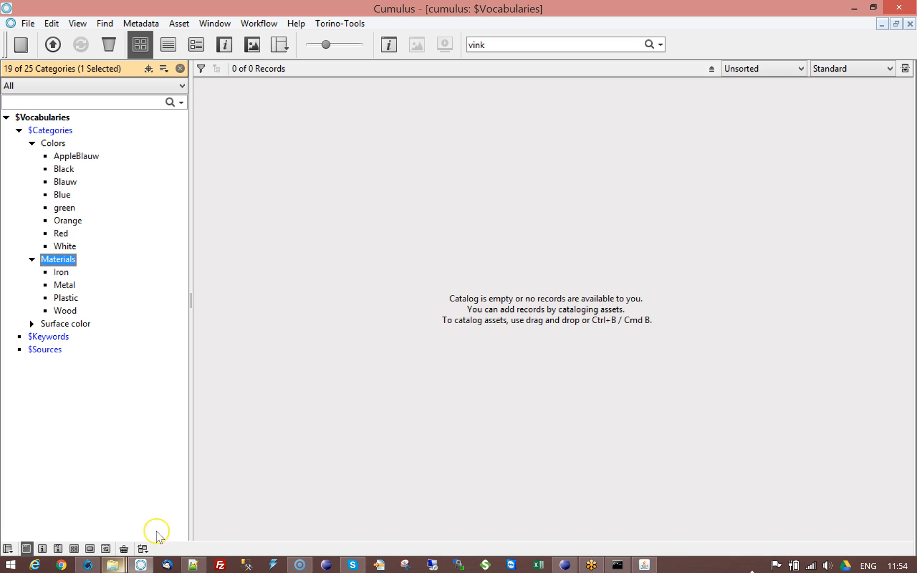
{"action": "left_click", "coordinate": [195, 565]}
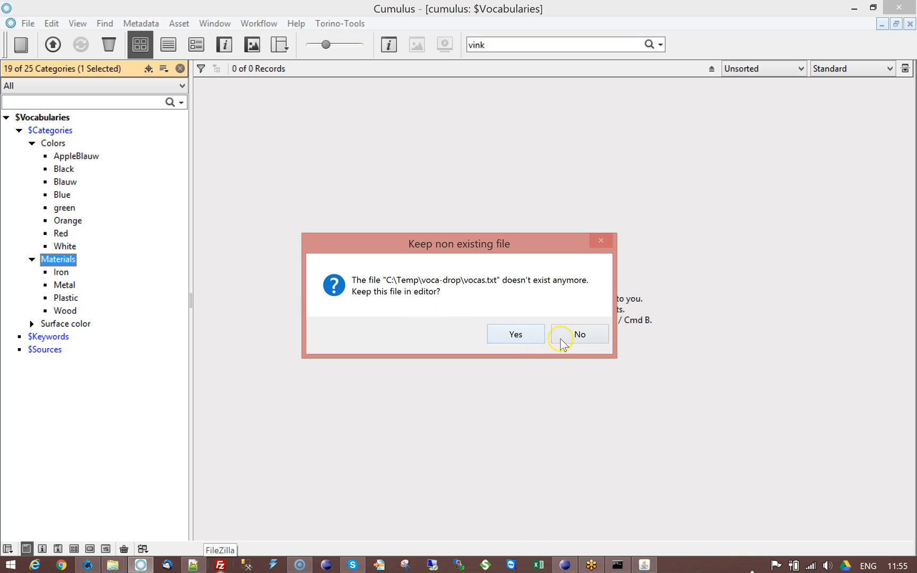
{"action": "left_click", "coordinate": [516, 338]}
{"action": "left_click", "coordinate": [313, 96]}
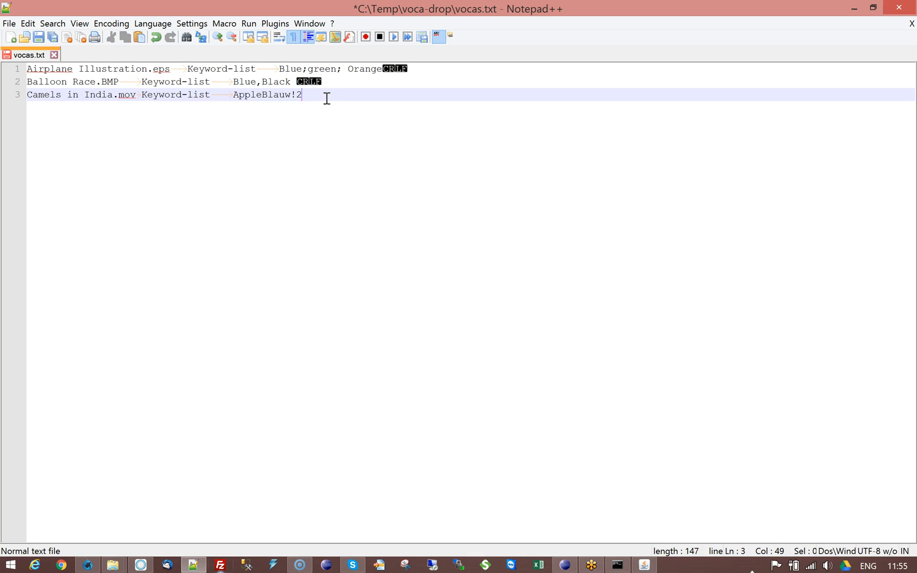
{"action": "type", "text": "24:2"}
{"action": "key", "text": "ctrl+s"}
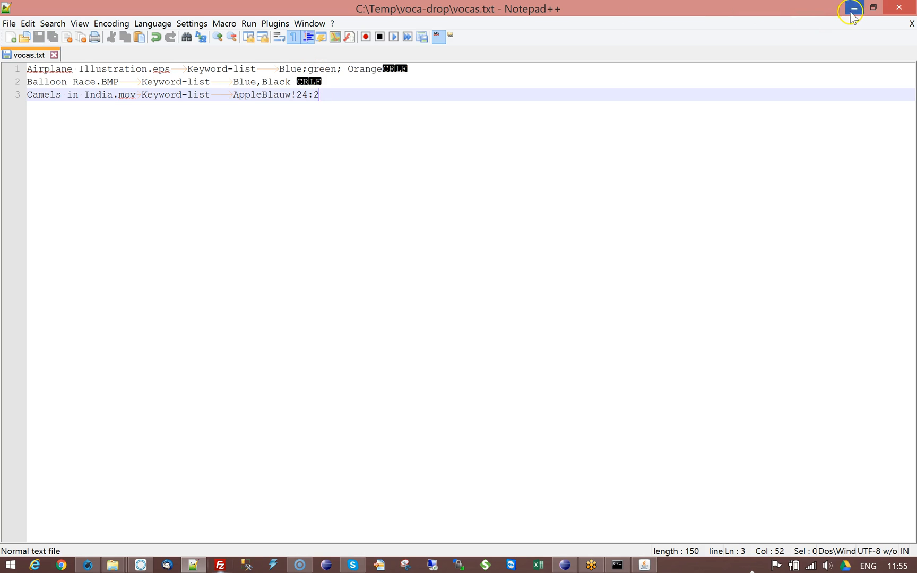
Step: Examine the two parts of the Camels in India.mov value in vocas.txt: the term AppleBlauw and the suffix !24:2
{"action": "left_click_drag", "start_coordinate": [299, 94], "coordinate": [313, 94]}
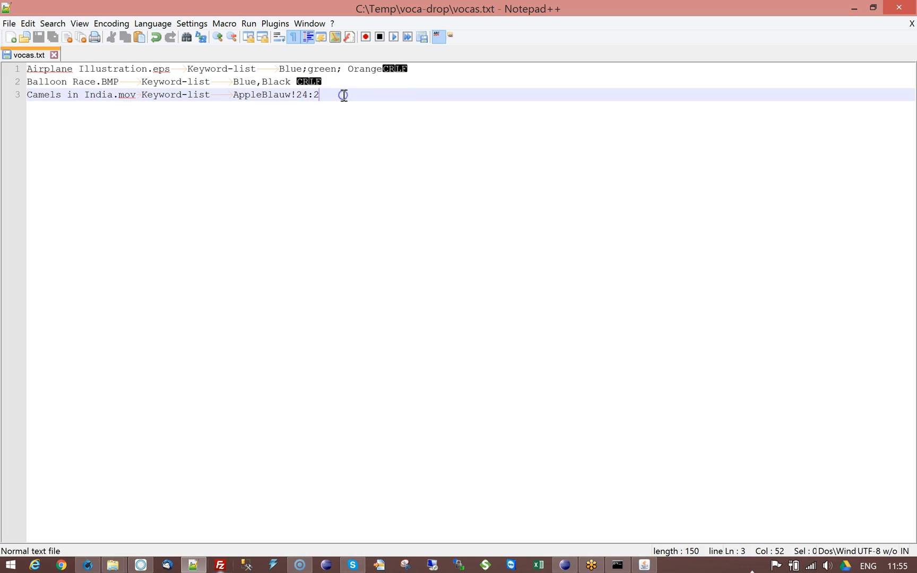
{"action": "left_click", "coordinate": [329, 95]}
{"action": "double_click", "coordinate": [279, 94]}
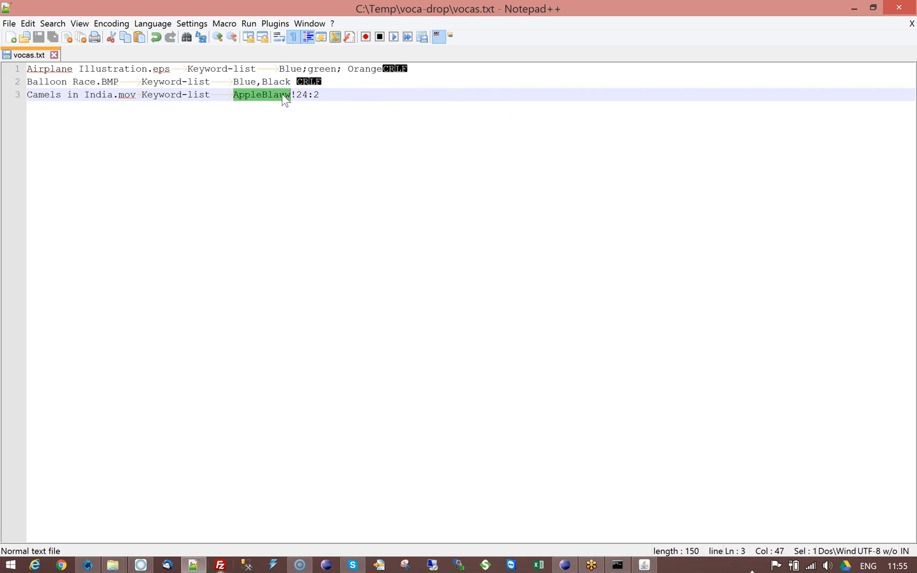
{"action": "left_click", "coordinate": [292, 94]}
{"action": "left_click_drag", "start_coordinate": [293, 95], "coordinate": [319, 94]}
{"action": "left_click", "coordinate": [259, 94]}
{"action": "double_click", "coordinate": [268, 94]}
{"action": "left_click", "coordinate": [279, 95]}
{"action": "left_click", "coordinate": [291, 95]}
{"action": "left_click_drag", "start_coordinate": [291, 95], "coordinate": [319, 95]}
{"action": "left_click", "coordinate": [327, 94]}
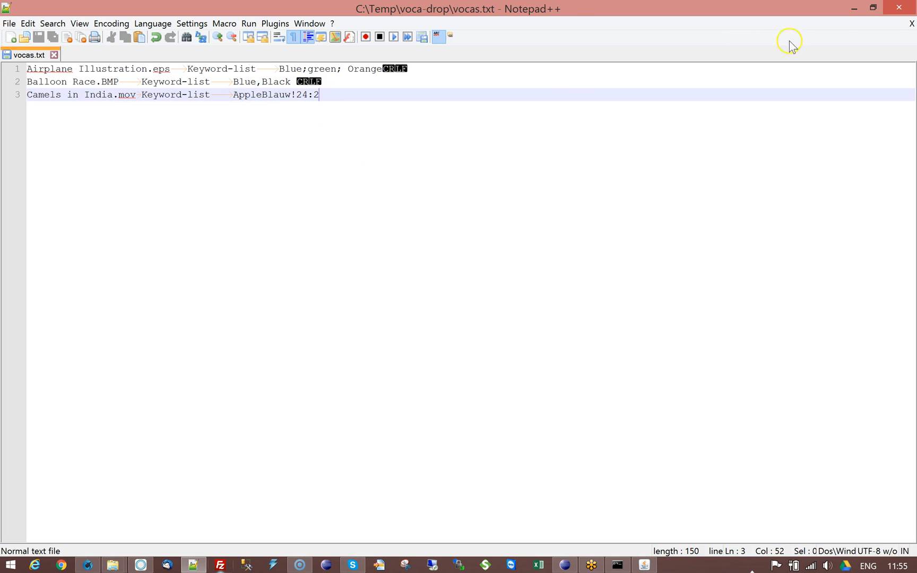
Step: Return to $Vocabularies in Cumulus, check the ID of the Materials category in its information window and close it
{"action": "left_click", "coordinate": [854, 8]}
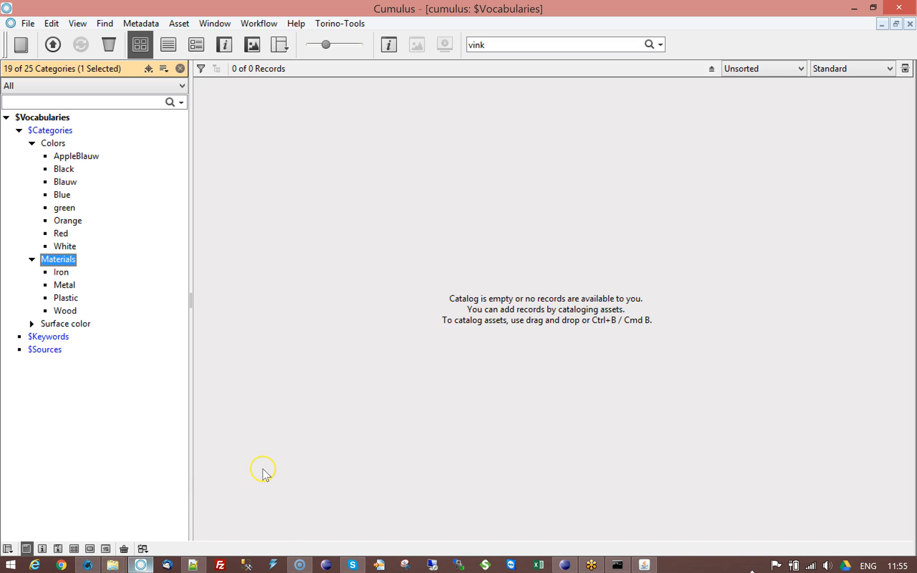
{"action": "right_click", "coordinate": [71, 262]}
{"action": "left_click", "coordinate": [108, 268]}
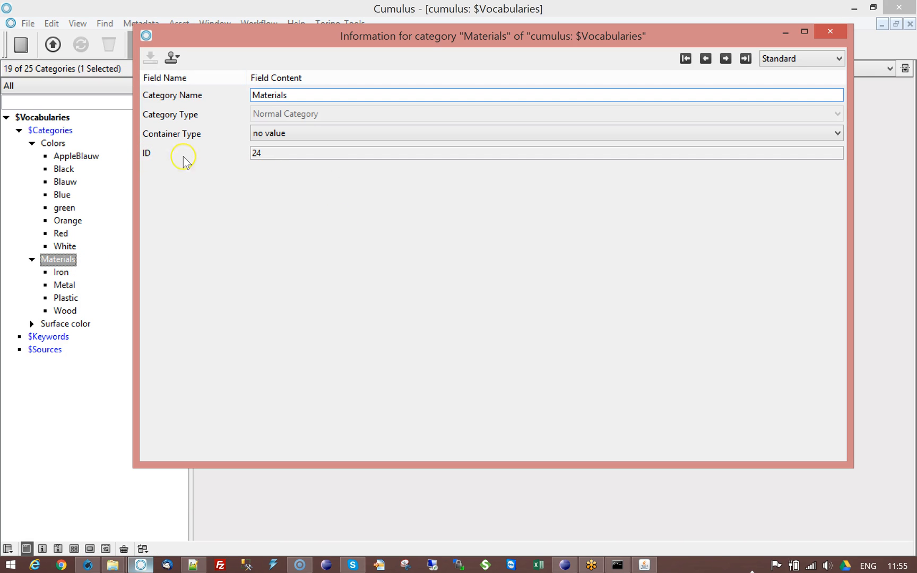
{"action": "left_click", "coordinate": [829, 32]}
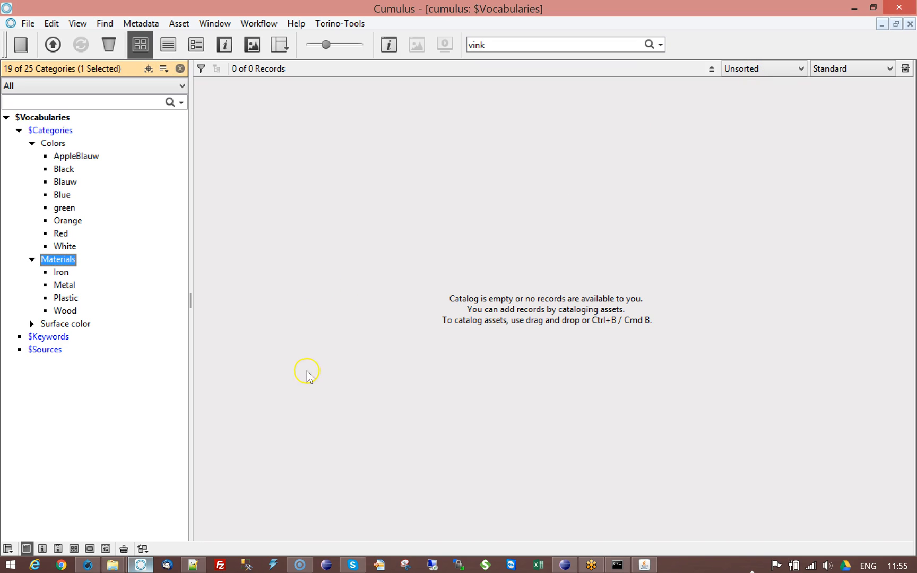
Step: Return to vocas.txt in Notepad++, change the Camels in India.mov keyword value to ApplePie!24:2 and save the file
{"action": "left_click", "coordinate": [193, 565]}
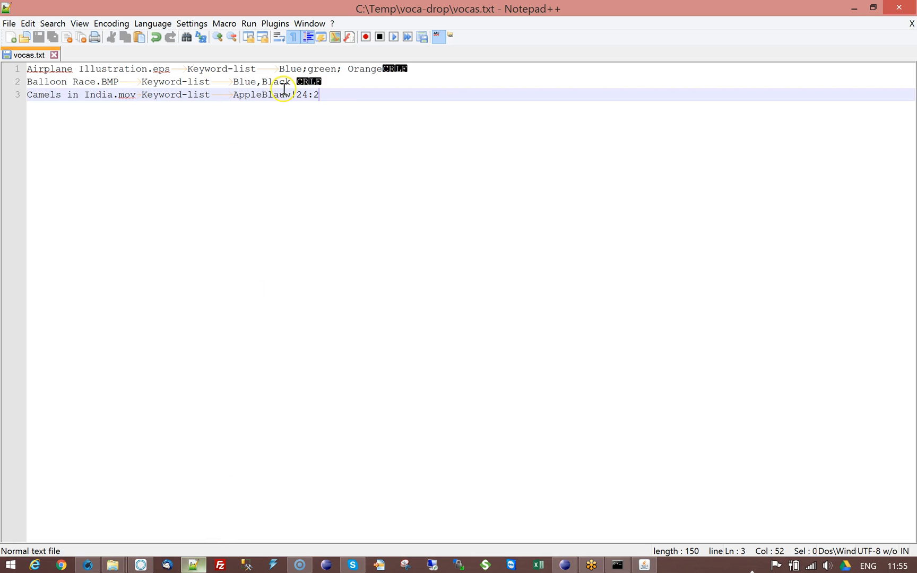
{"action": "left_click", "coordinate": [88, 565]}
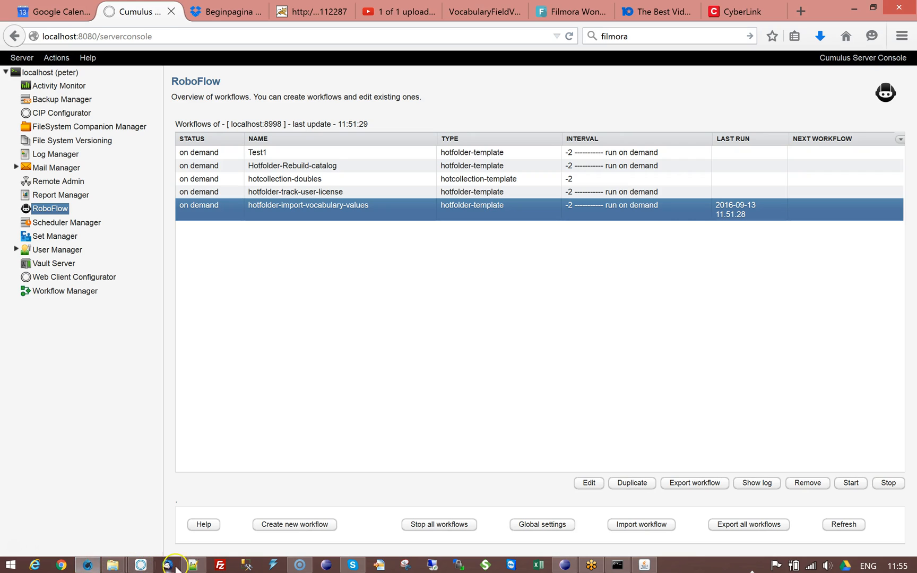
{"action": "left_click", "coordinate": [193, 564]}
{"action": "left_click_drag", "start_coordinate": [262, 95], "coordinate": [293, 96]}
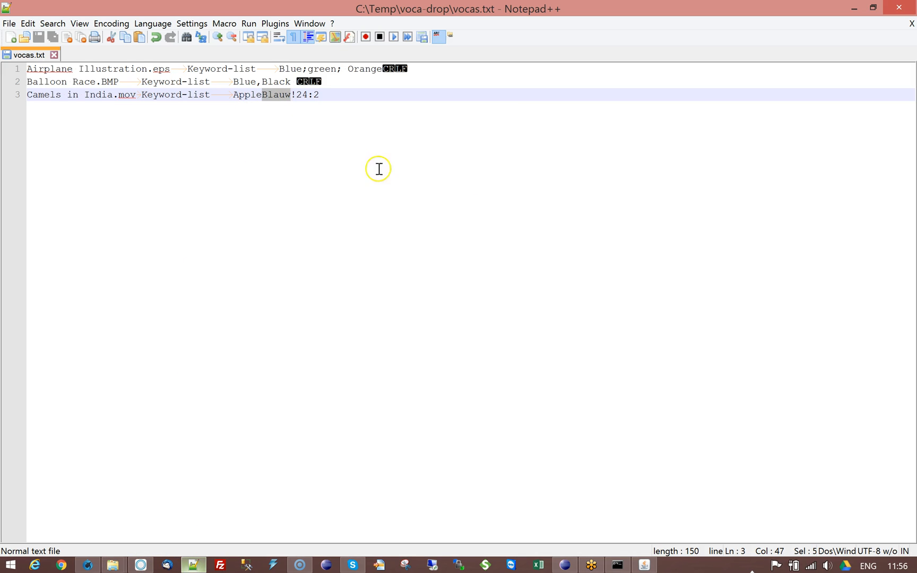
{"action": "type", "text": "Pie"}
{"action": "key", "text": "ctrl+s"}
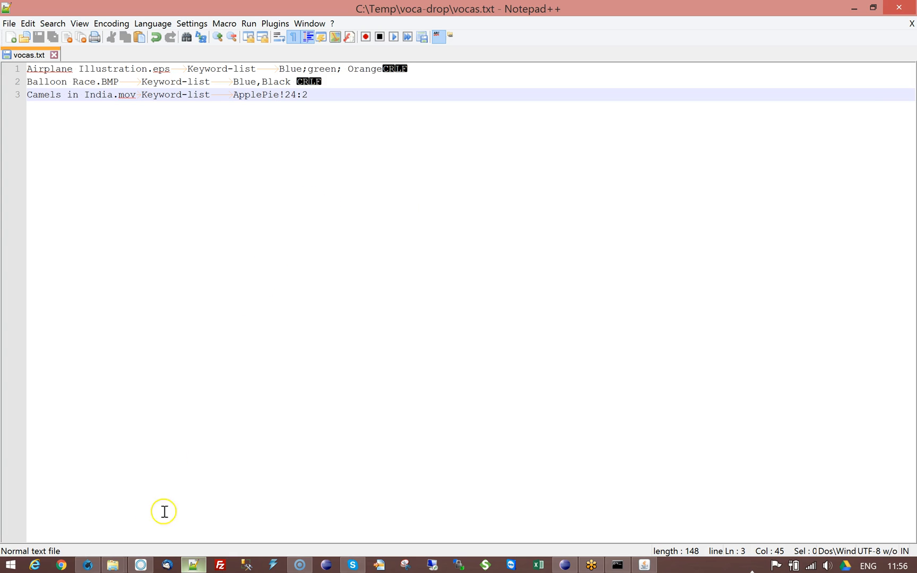
Step: Switch to the Cumulus Server Console, start the hotfolder-import-vocabulary-values workflow, and examine its latest log entries for Camels in India.mov
{"action": "left_click", "coordinate": [97, 562]}
{"action": "left_click", "coordinate": [849, 483]}
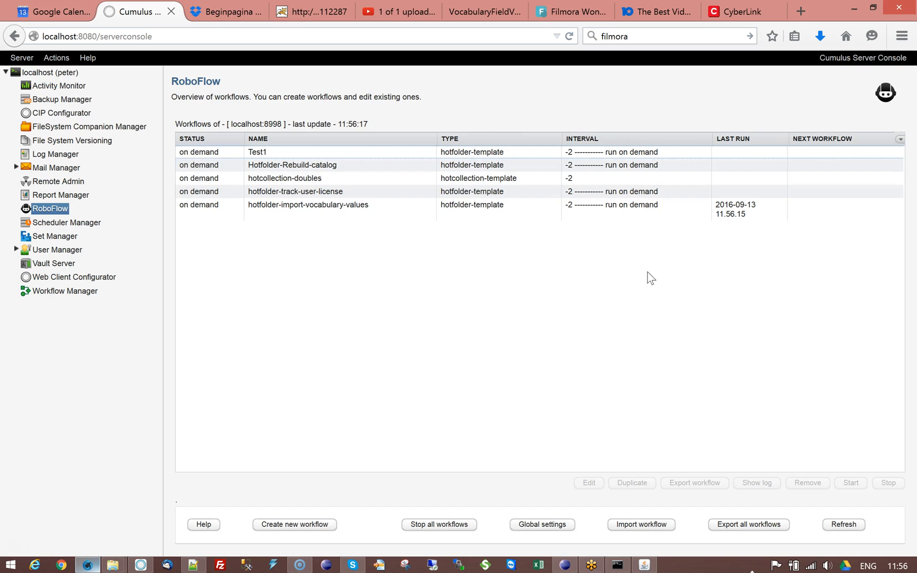
{"action": "left_click", "coordinate": [335, 209]}
{"action": "left_click", "coordinate": [751, 484]}
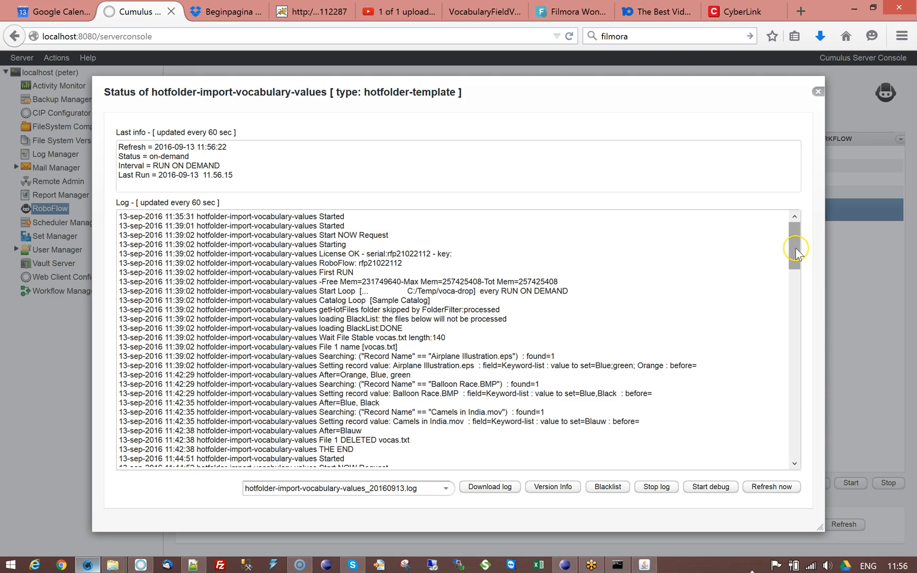
{"action": "left_click_drag", "start_coordinate": [797, 245], "coordinate": [803, 448]}
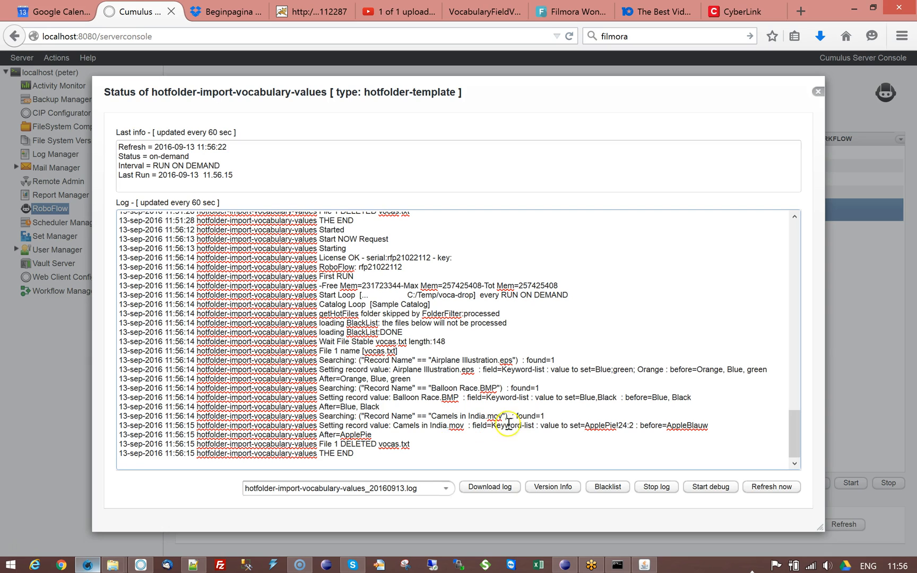
{"action": "double_click", "coordinate": [681, 425]}
{"action": "left_click_drag", "start_coordinate": [586, 425], "coordinate": [612, 425]}
{"action": "double_click", "coordinate": [356, 434]}
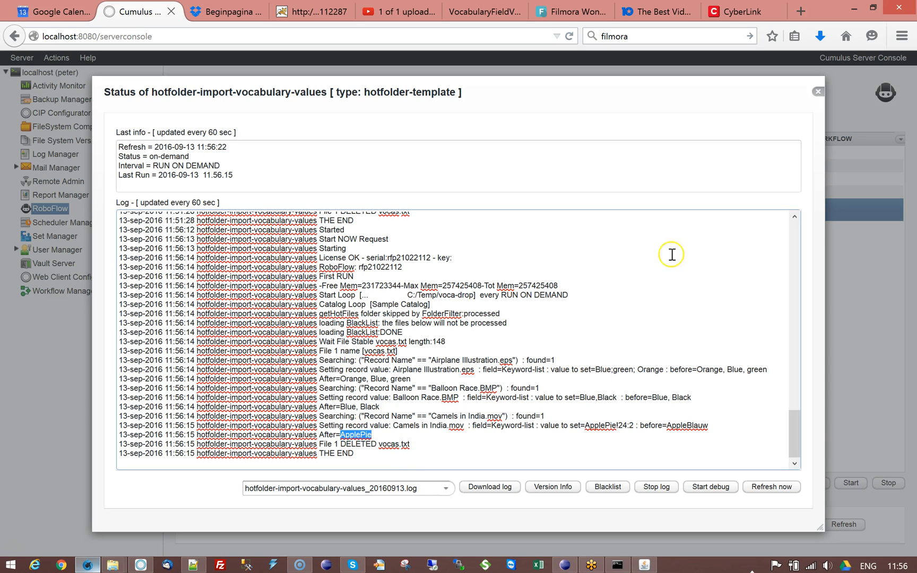
Step: Switch to Cumulus, locate ApplePie under Materials, and check the Keyword-List of Camels in India.mov in the Sample Catalog
{"action": "left_click", "coordinate": [140, 565]}
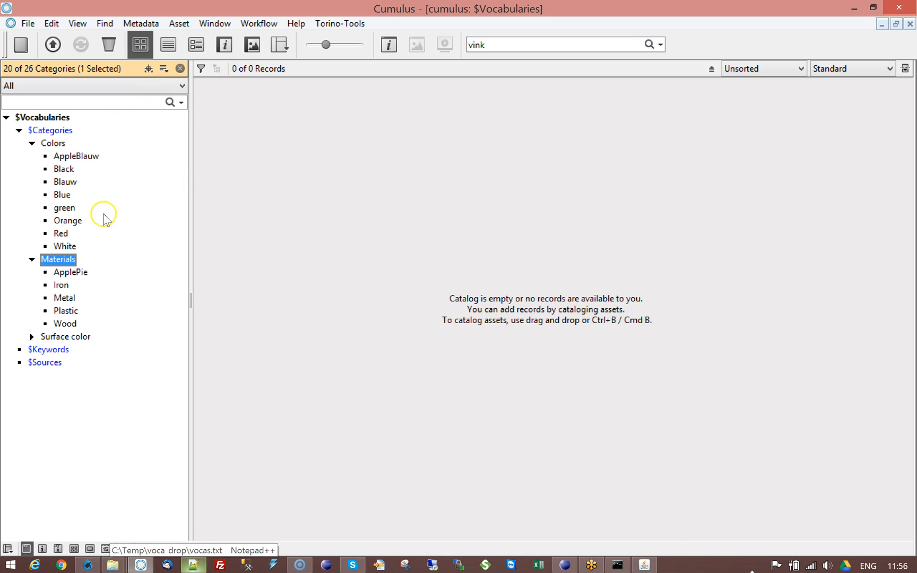
{"action": "left_click", "coordinate": [83, 274]}
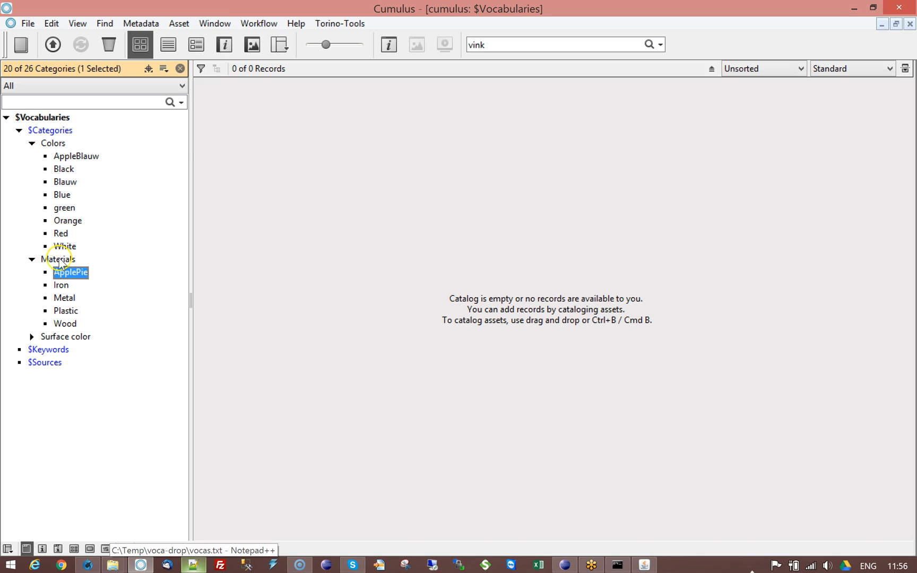
{"action": "left_click", "coordinate": [225, 23]}
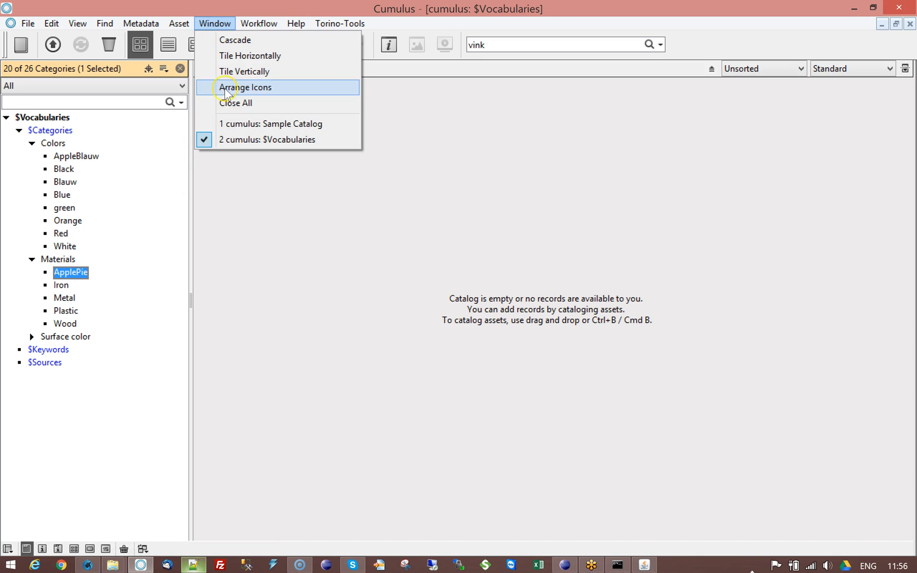
{"action": "left_click", "coordinate": [236, 124]}
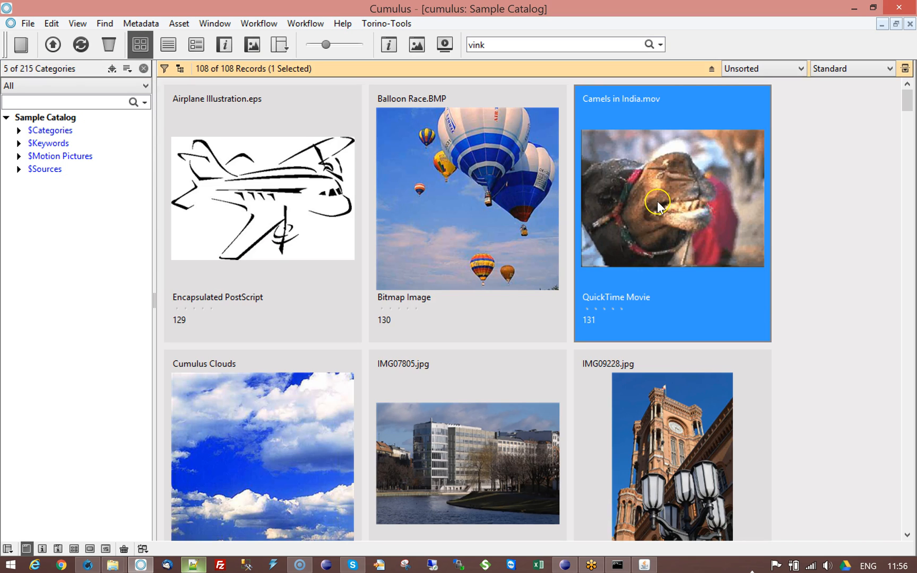
{"action": "double_click", "coordinate": [657, 201]}
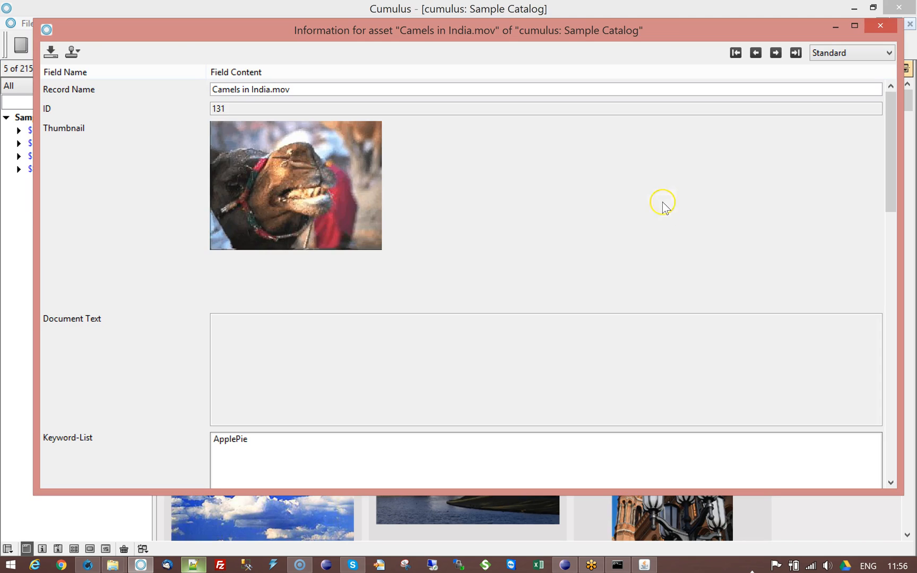
{"action": "left_click", "coordinate": [236, 439]}
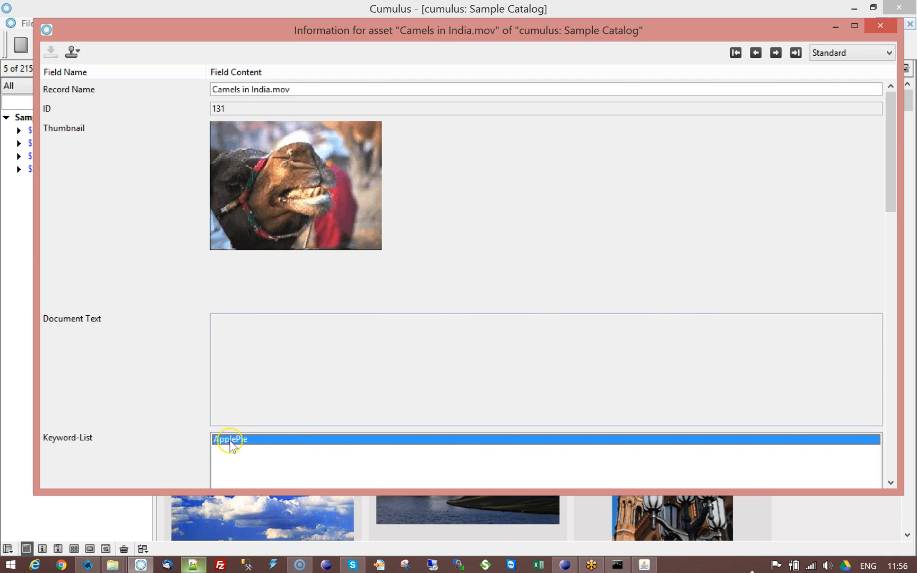
{"action": "mouse_move", "coordinate": [231, 443]}
{"action": "left_click", "coordinate": [889, 26]}
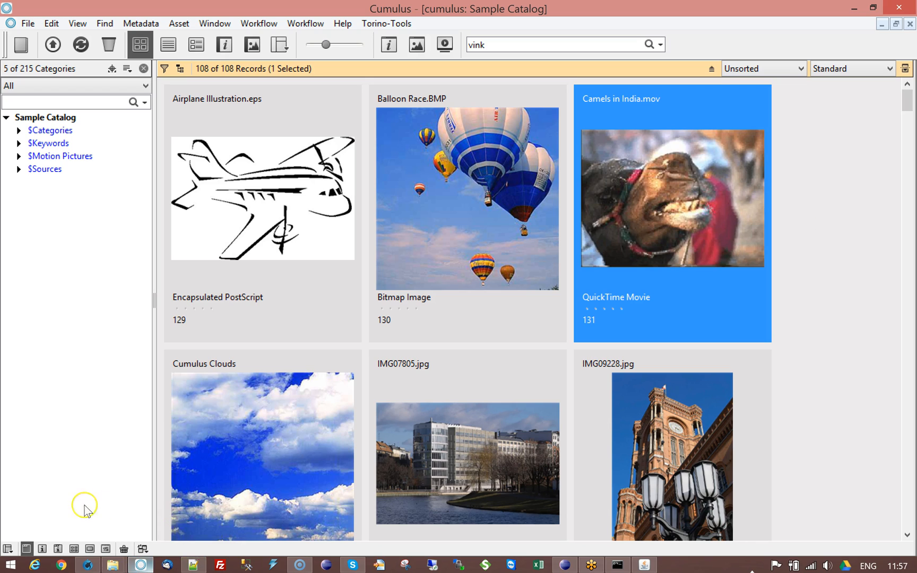
Step: Back in the Server Console, close the log and examine the workflow's Hot folder, Target-Folder, Catalog and Record field parameters
{"action": "left_click", "coordinate": [87, 565]}
{"action": "left_click", "coordinate": [820, 92]}
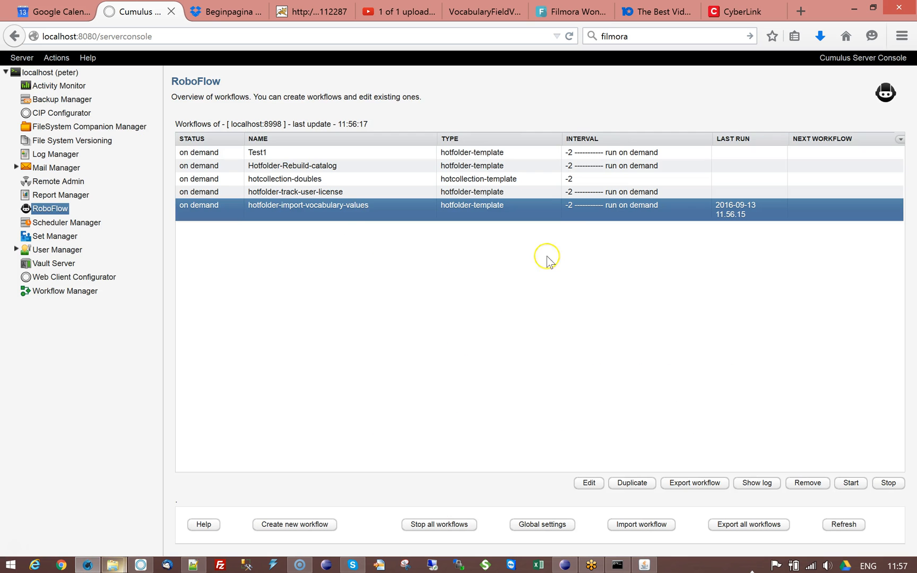
{"action": "double_click", "coordinate": [354, 210]}
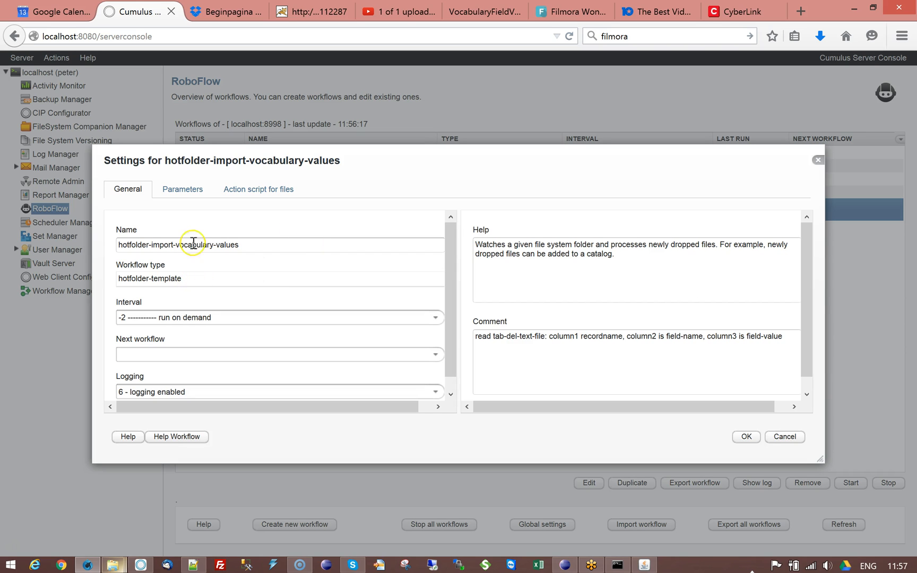
{"action": "left_click", "coordinate": [197, 189]}
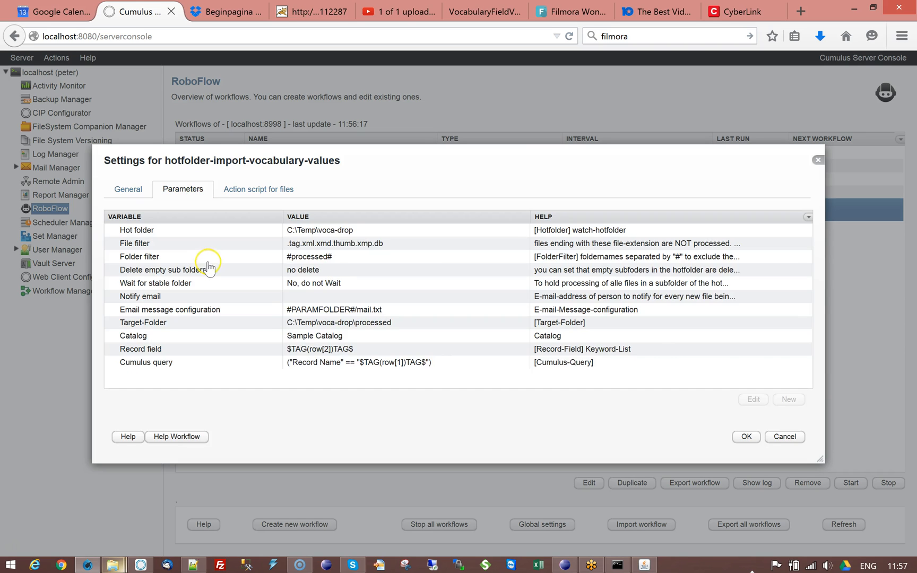
{"action": "left_click", "coordinate": [329, 230]}
{"action": "mouse_move", "coordinate": [402, 249]}
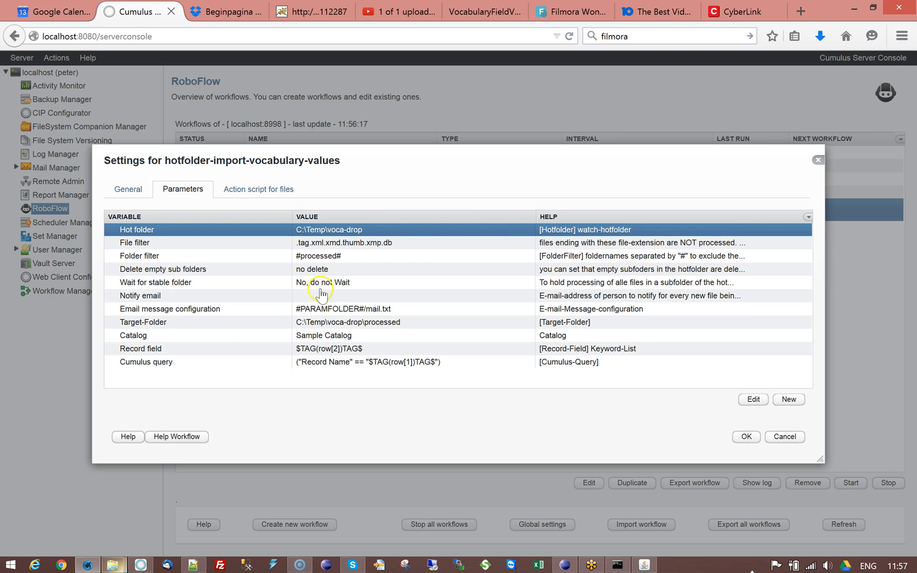
{"action": "left_click", "coordinate": [177, 324]}
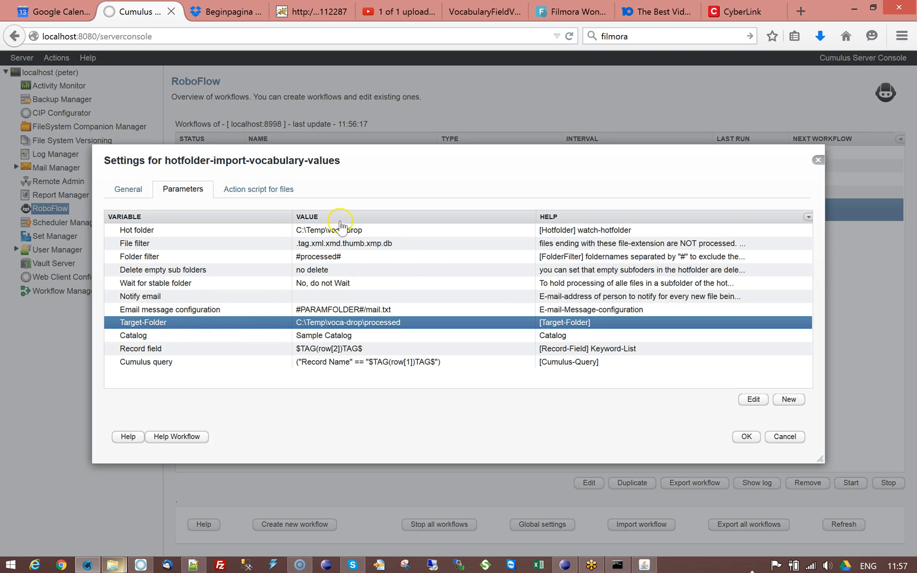
{"action": "left_click", "coordinate": [184, 334]}
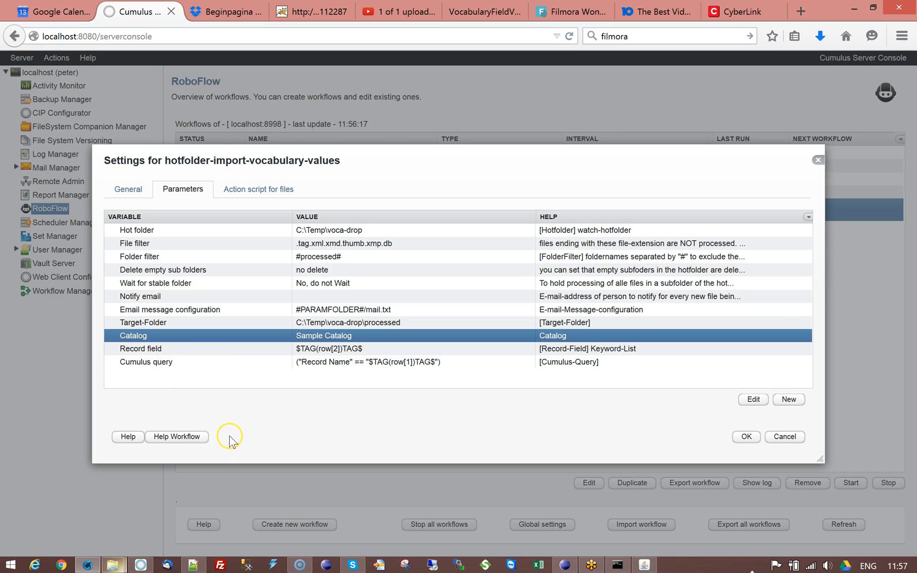
{"action": "left_click", "coordinate": [160, 348]}
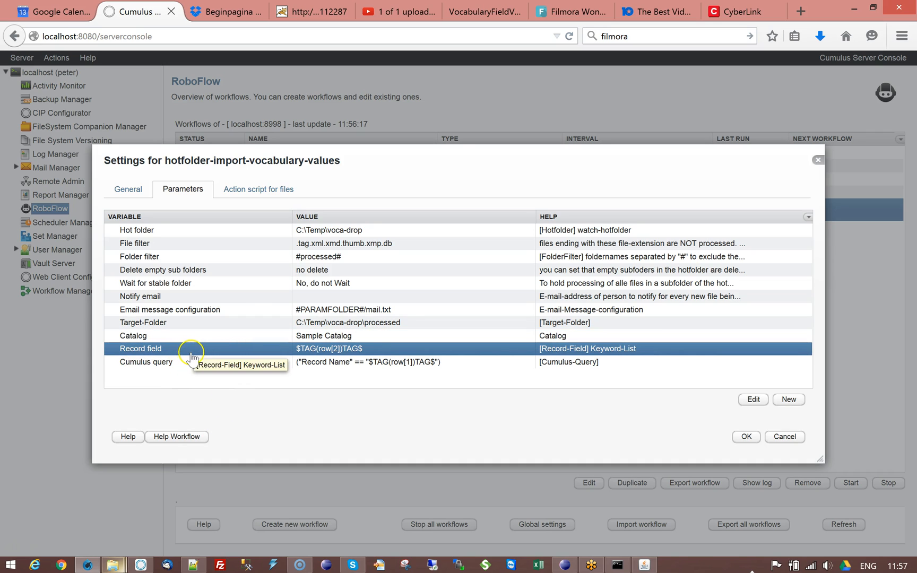
Step: Keep vocas.txt open in Notepad++, save it again to the voca-drop folder, and return to the workflow settings
{"action": "left_click", "coordinate": [194, 566]}
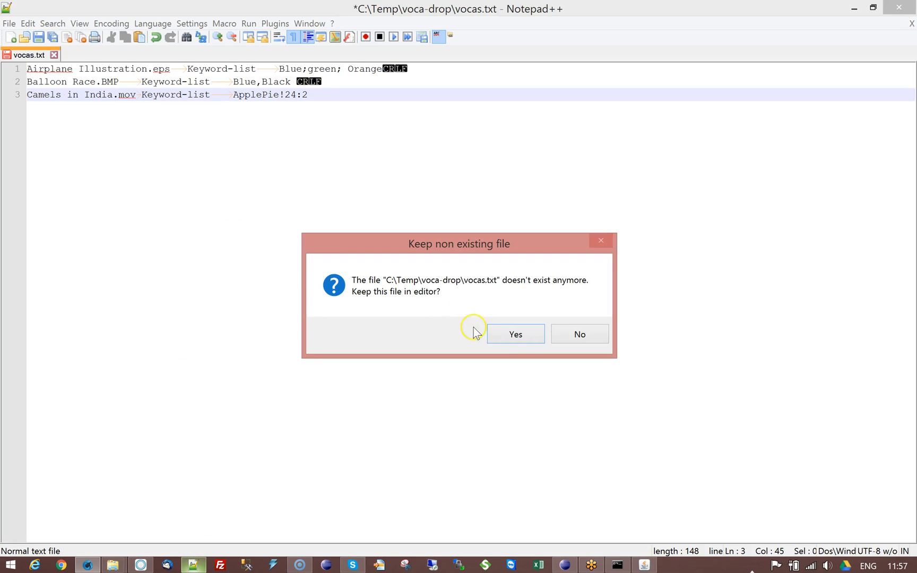
{"action": "left_click", "coordinate": [505, 335]}
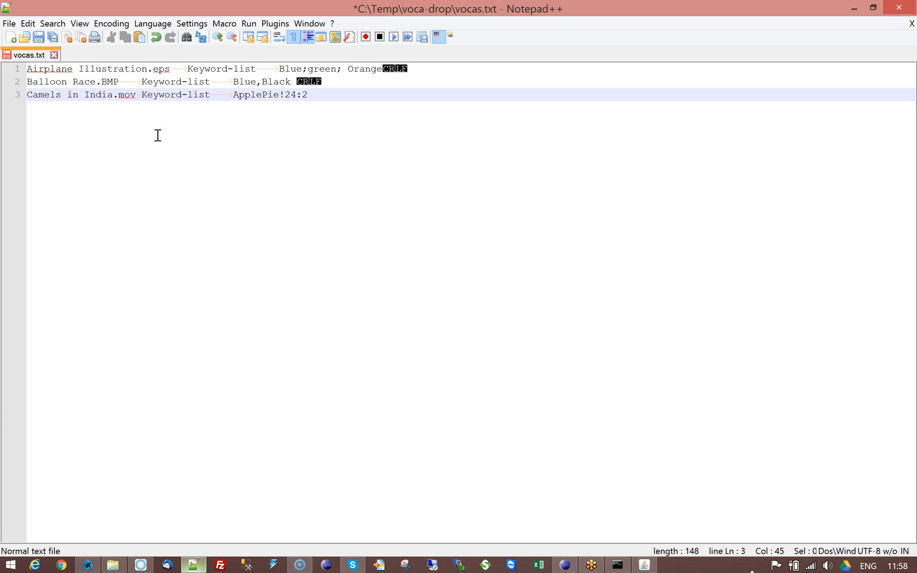
{"action": "left_click", "coordinate": [250, 101]}
{"action": "key", "text": "ctrl+s"}
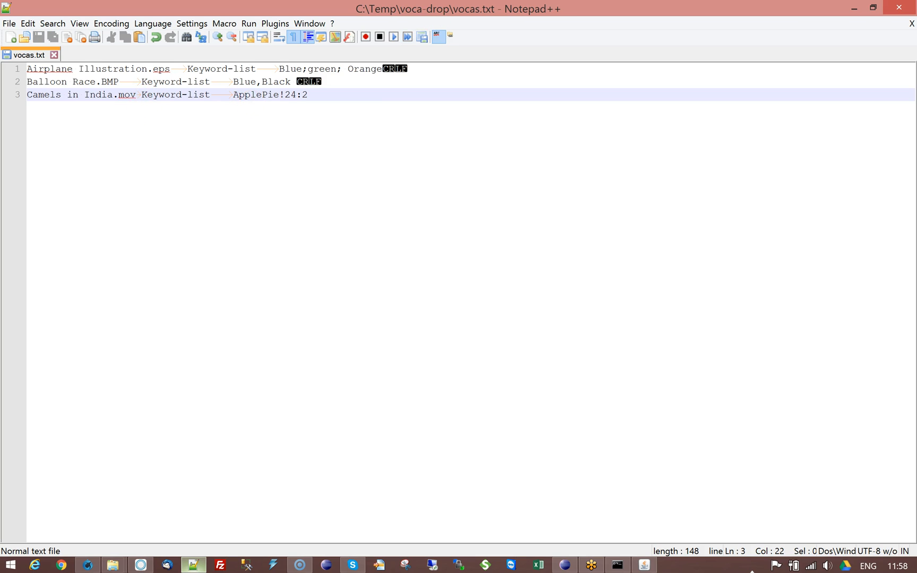
{"action": "left_click", "coordinate": [855, 8]}
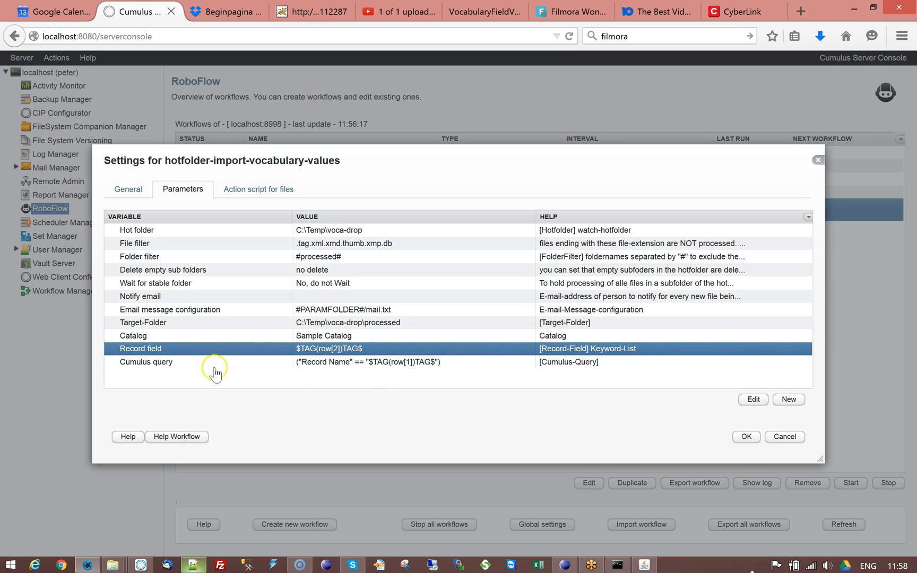
Step: Examine the Cumulus query parameter and compare it with the Camels in India.mov row in vocas.txt
{"action": "left_click", "coordinate": [196, 362]}
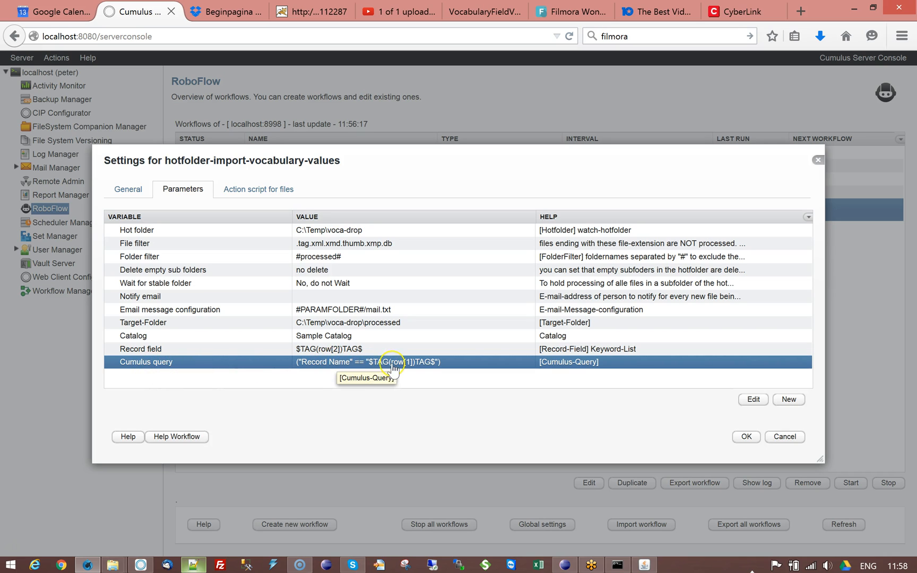
{"action": "left_click", "coordinate": [193, 565]}
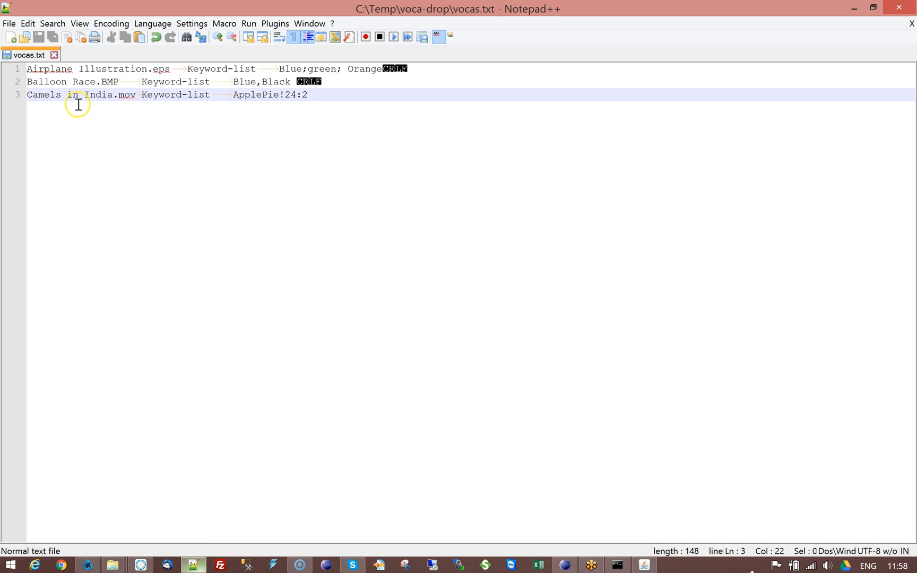
{"action": "left_click_drag", "start_coordinate": [28, 94], "coordinate": [181, 97]}
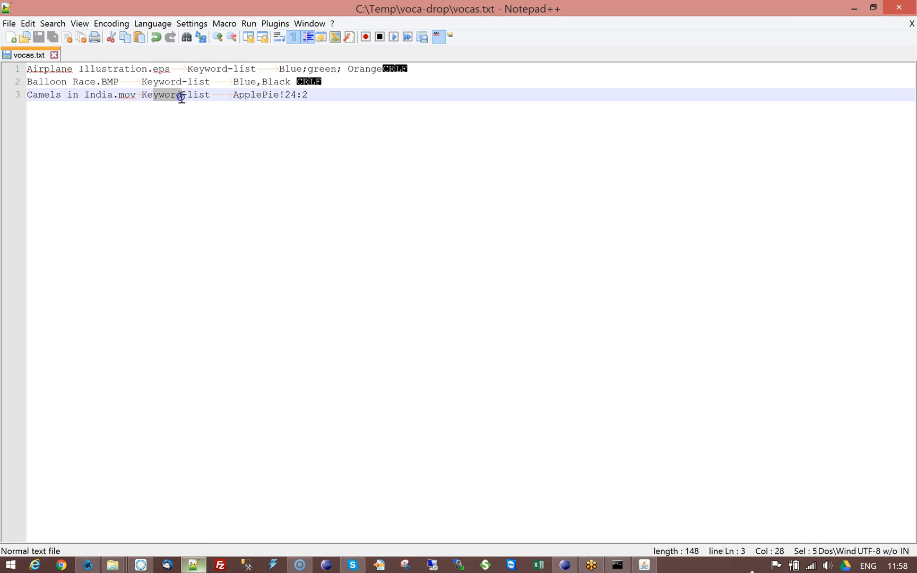
{"action": "left_click_drag", "start_coordinate": [236, 95], "coordinate": [311, 94]}
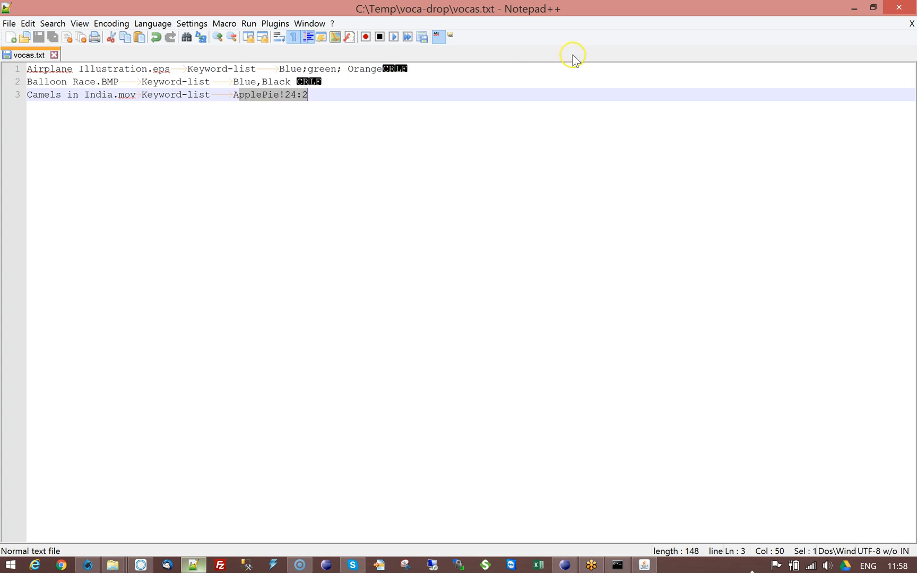
{"action": "left_click", "coordinate": [855, 8]}
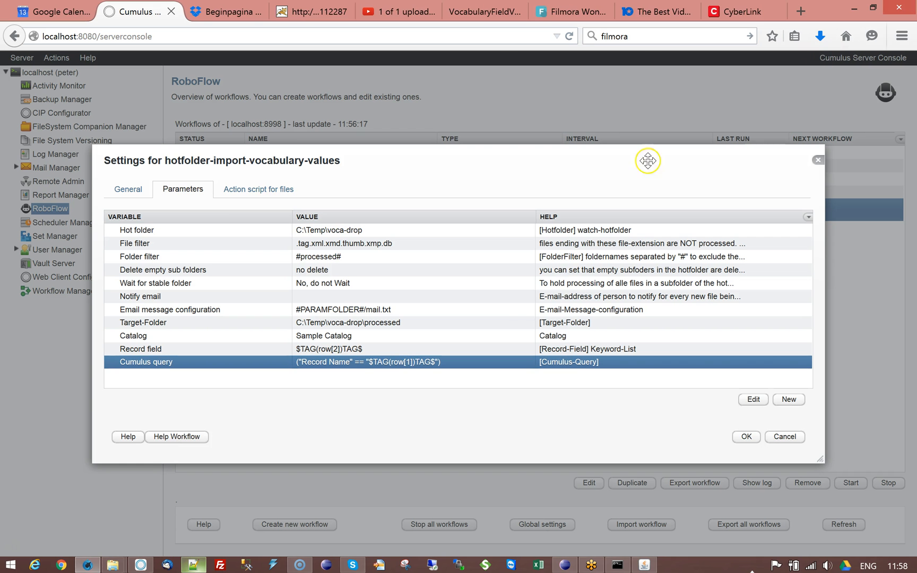
Step: Display the workflow's action script for files and examine its store-path-as-folder action
{"action": "left_click", "coordinate": [238, 190]}
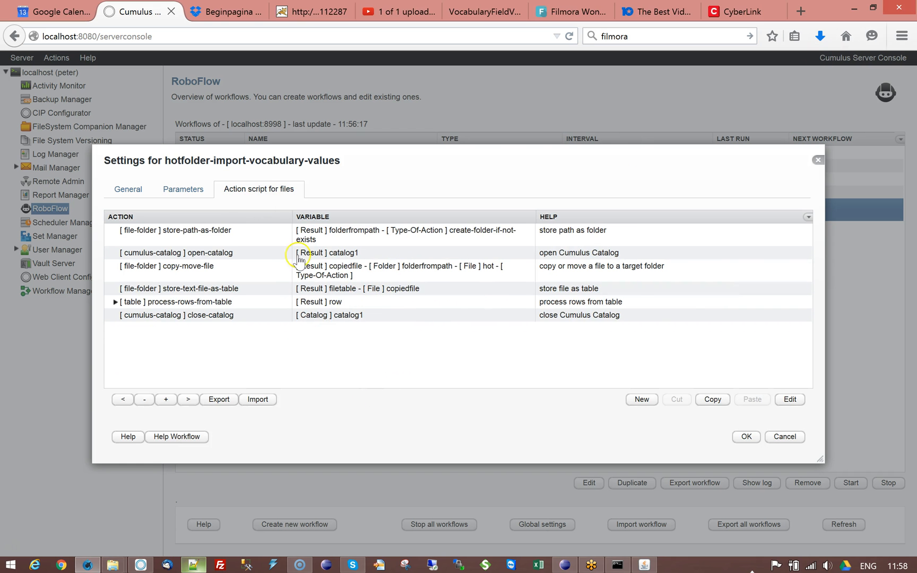
{"action": "left_click", "coordinate": [183, 190]}
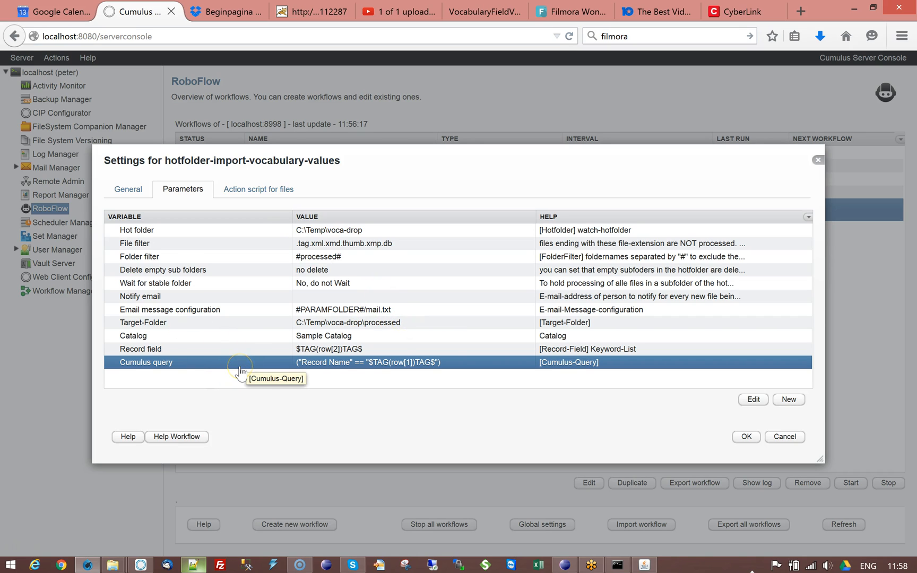
{"action": "left_click", "coordinate": [258, 192]}
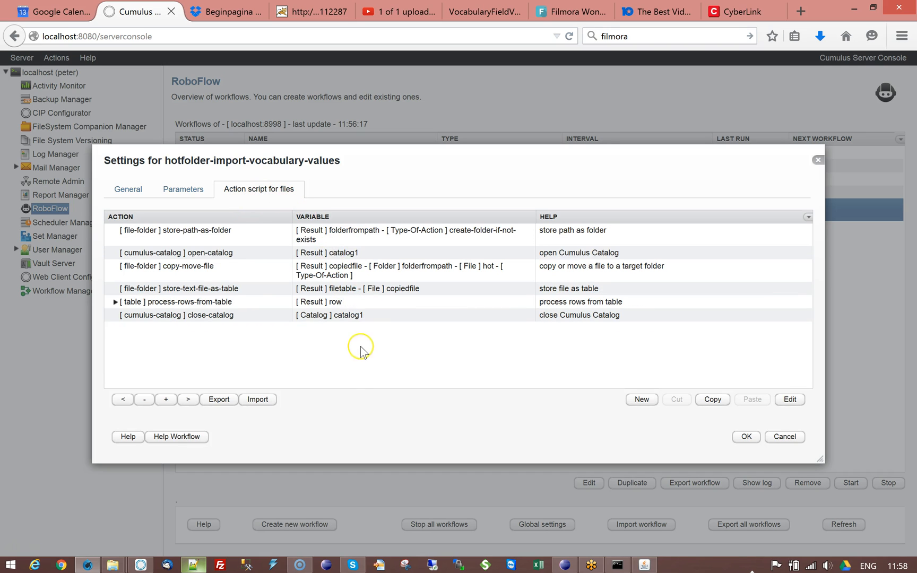
{"action": "left_click", "coordinate": [229, 237]}
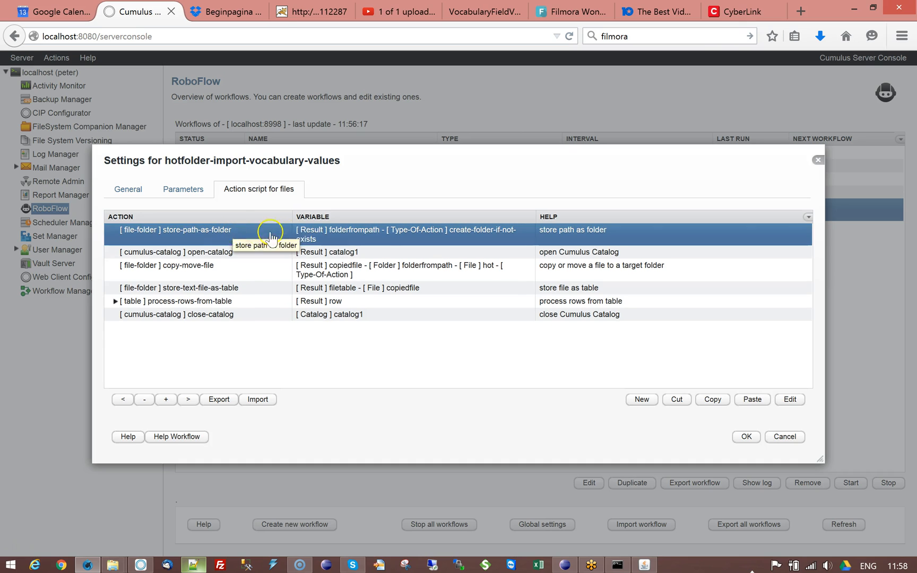
Step: Examine the settings of the store-path-as-folder and open-catalog actions, leaving both unchanged
{"action": "double_click", "coordinate": [268, 232]}
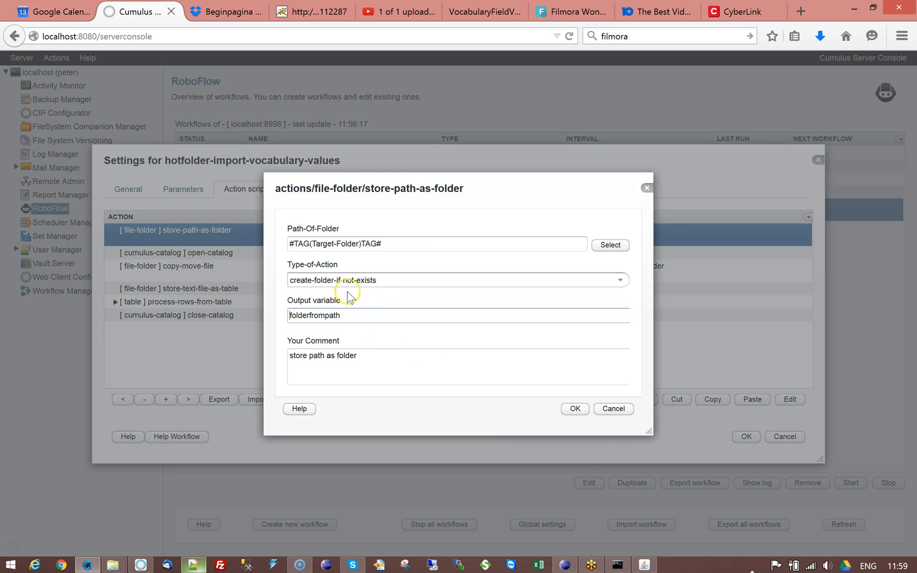
{"action": "left_click", "coordinate": [611, 410]}
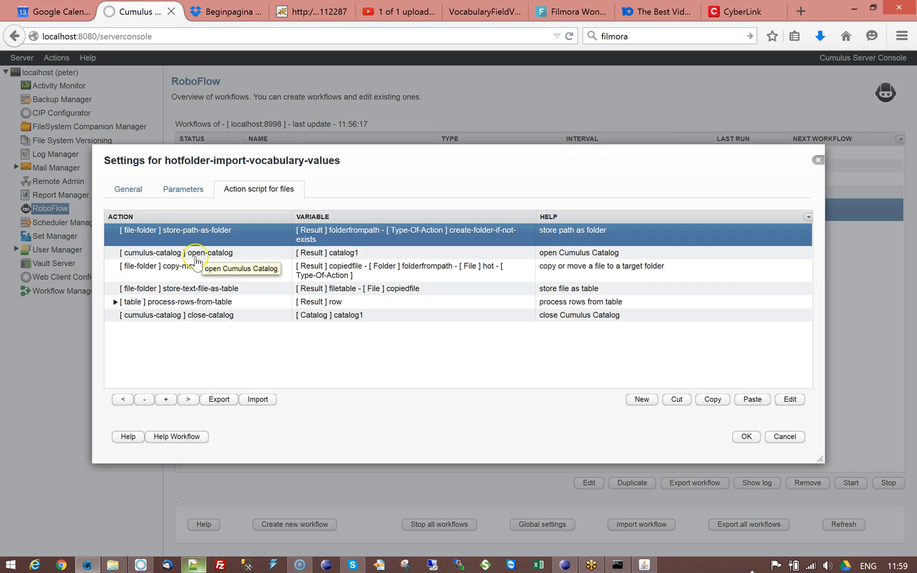
{"action": "left_click", "coordinate": [212, 253]}
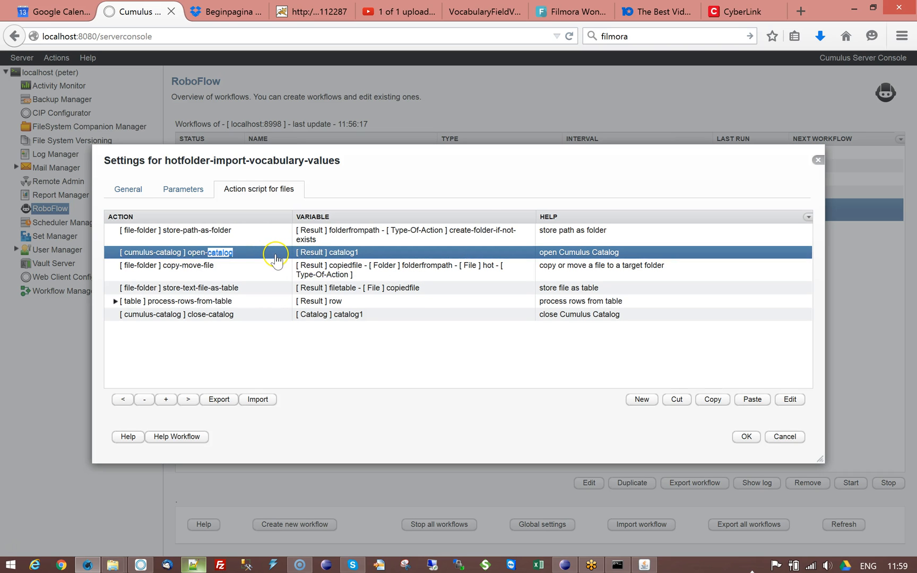
{"action": "double_click", "coordinate": [274, 253]}
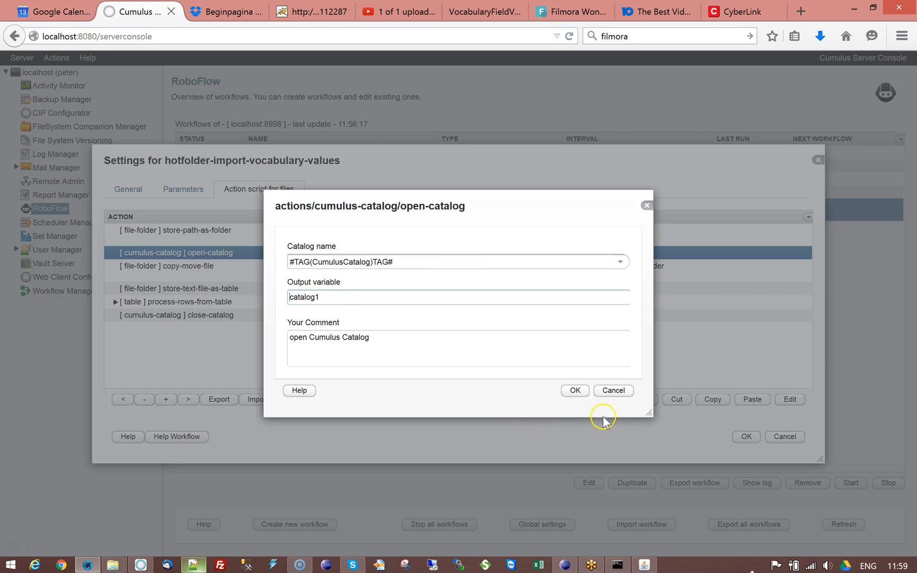
{"action": "left_click", "coordinate": [611, 393]}
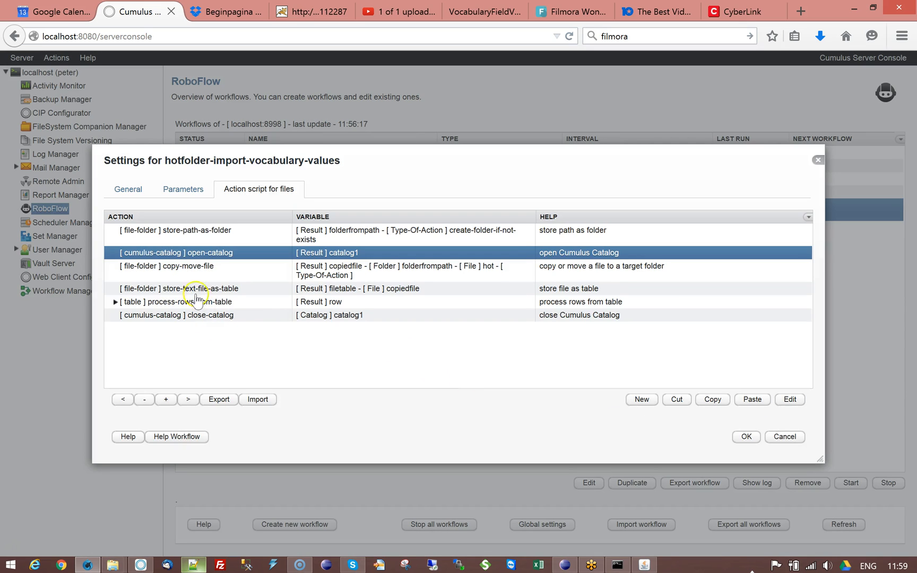
Step: Review the copy-move-file and store-text-file-as-table actions and expand process-rows-from-table to show its nested actions
{"action": "left_click", "coordinate": [197, 272]}
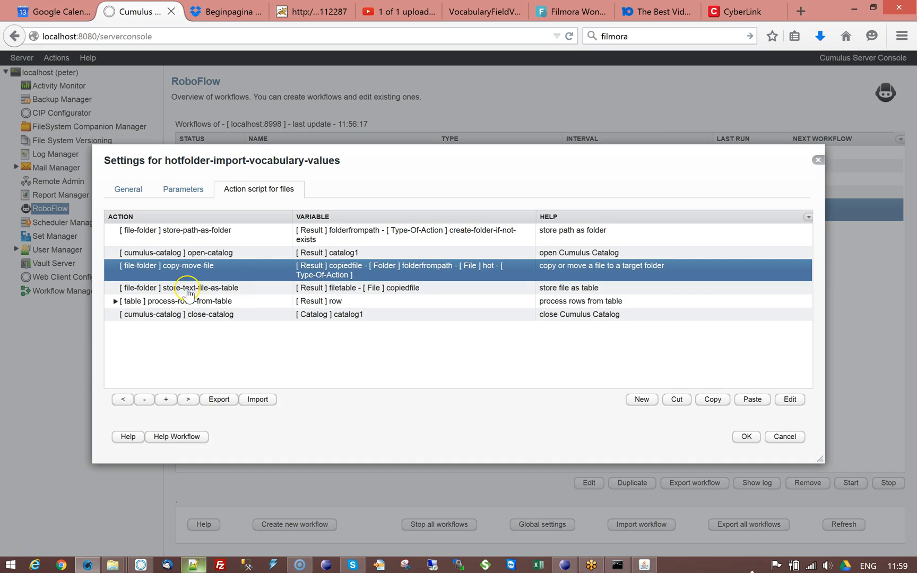
{"action": "left_click", "coordinate": [188, 291]}
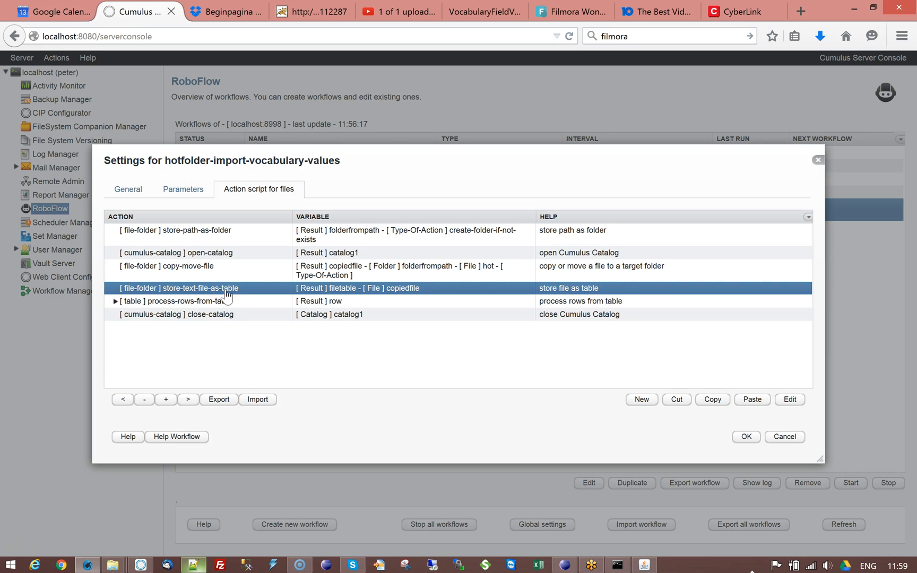
{"action": "left_click", "coordinate": [190, 304]}
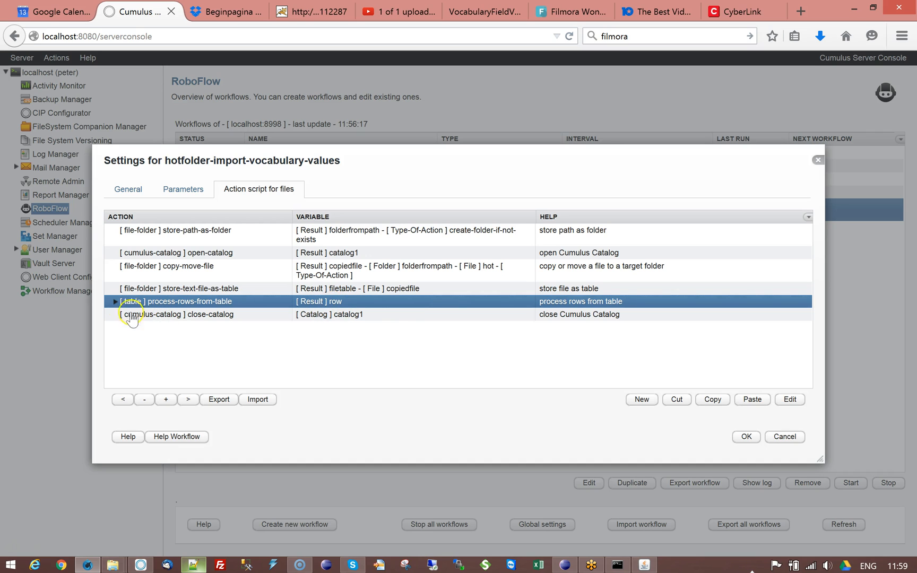
{"action": "left_click", "coordinate": [116, 302]}
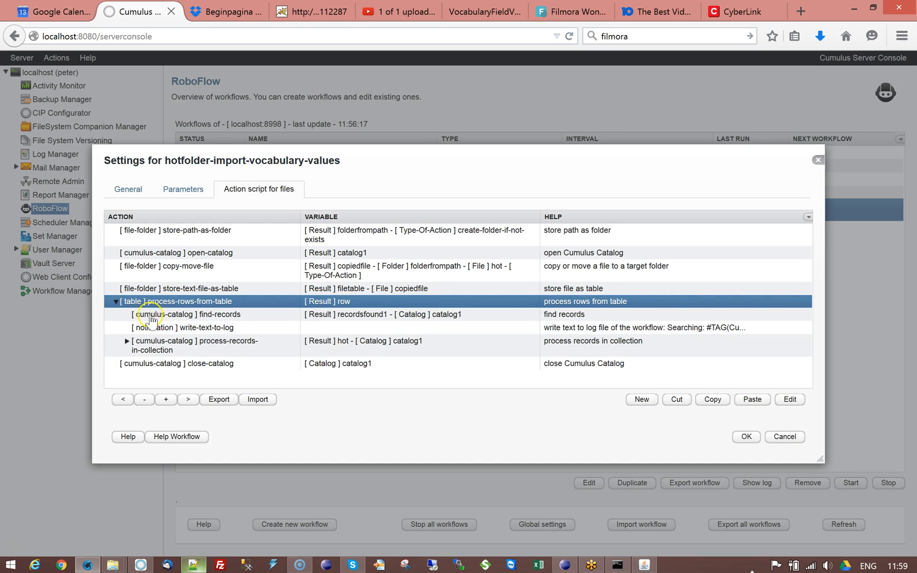
Step: Compare the find-records action's settings with the workflow's Cumulus query parameter
{"action": "left_click", "coordinate": [251, 319]}
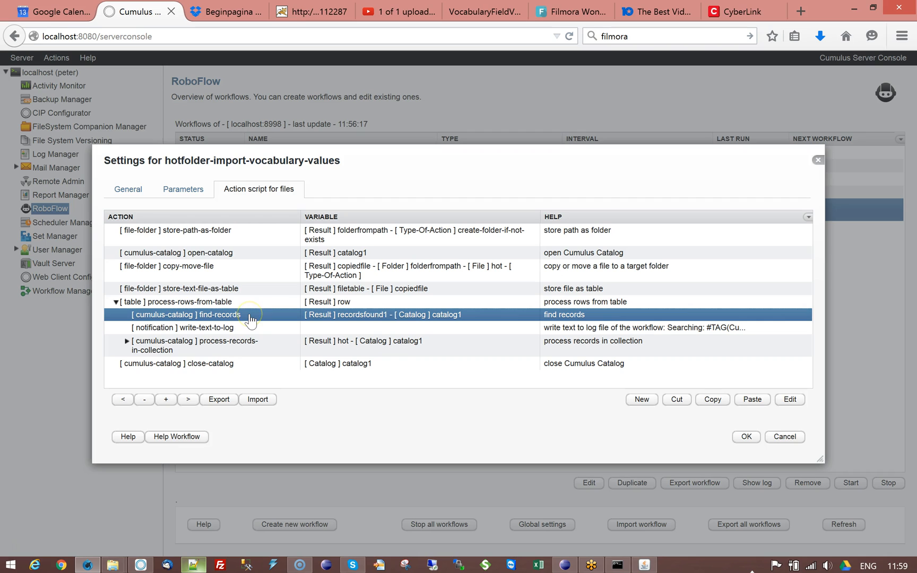
{"action": "left_click", "coordinate": [183, 190]}
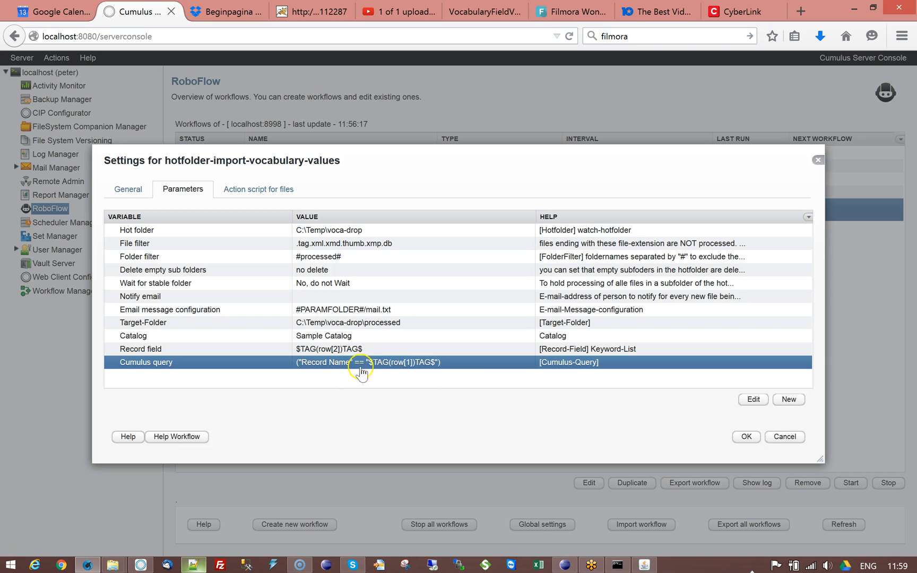
{"action": "left_click", "coordinate": [250, 194]}
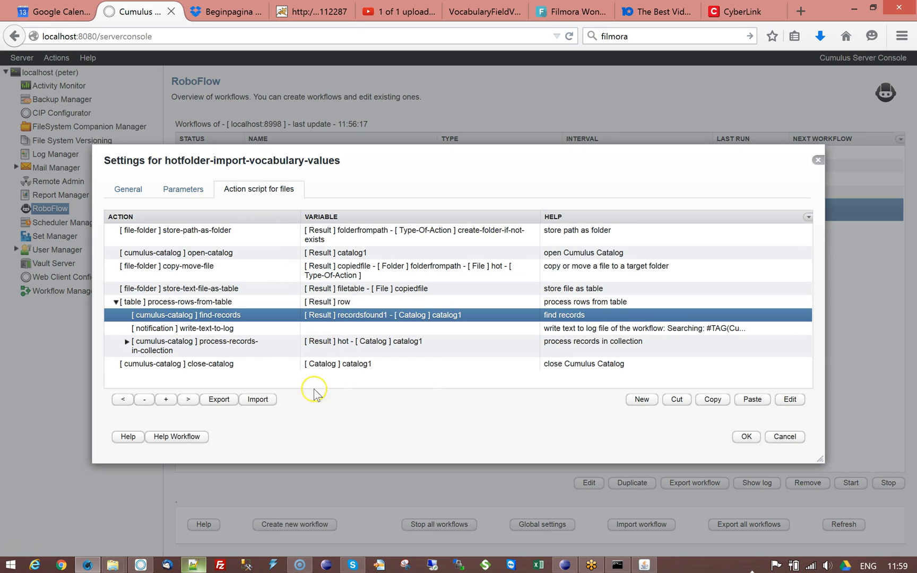
{"action": "double_click", "coordinate": [202, 315]}
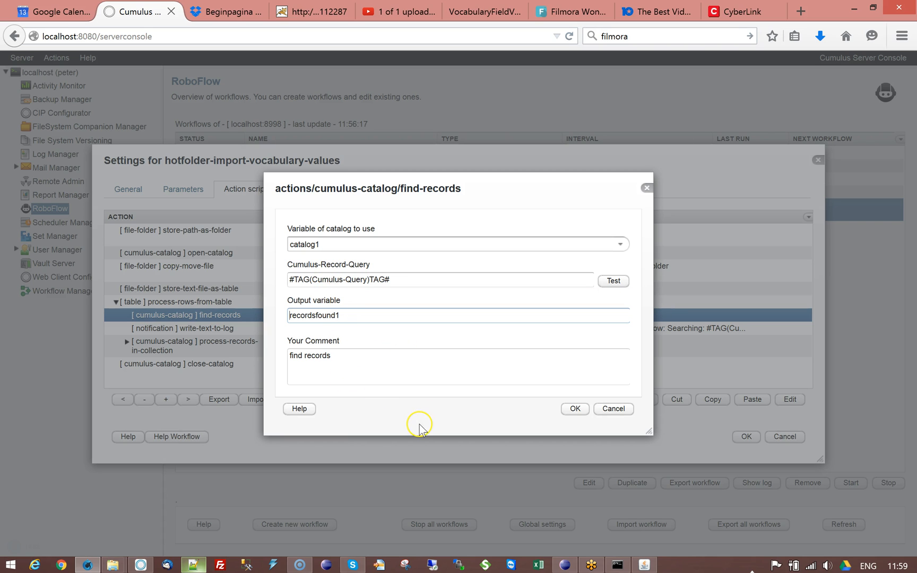
{"action": "left_click", "coordinate": [610, 409]}
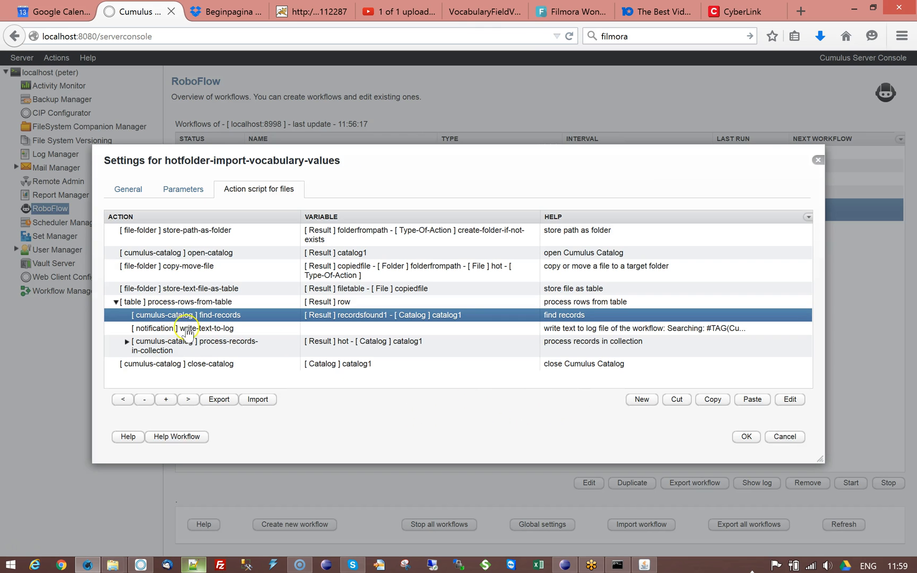
Step: Review the write-text-to-log action below find-records and examine the output variable of process-records-in-collection
{"action": "left_click", "coordinate": [206, 328]}
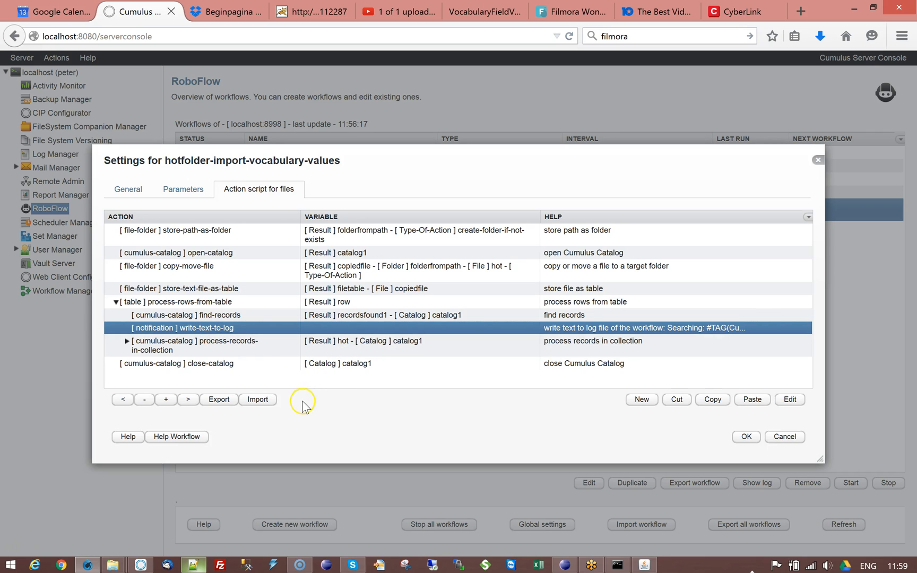
{"action": "left_click", "coordinate": [235, 354]}
{"action": "double_click", "coordinate": [235, 355]}
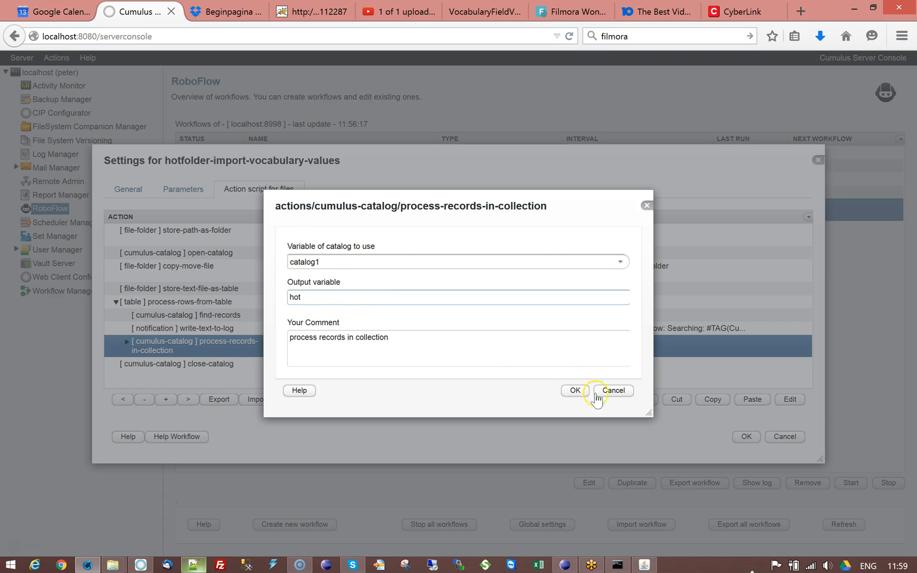
{"action": "double_click", "coordinate": [303, 296]}
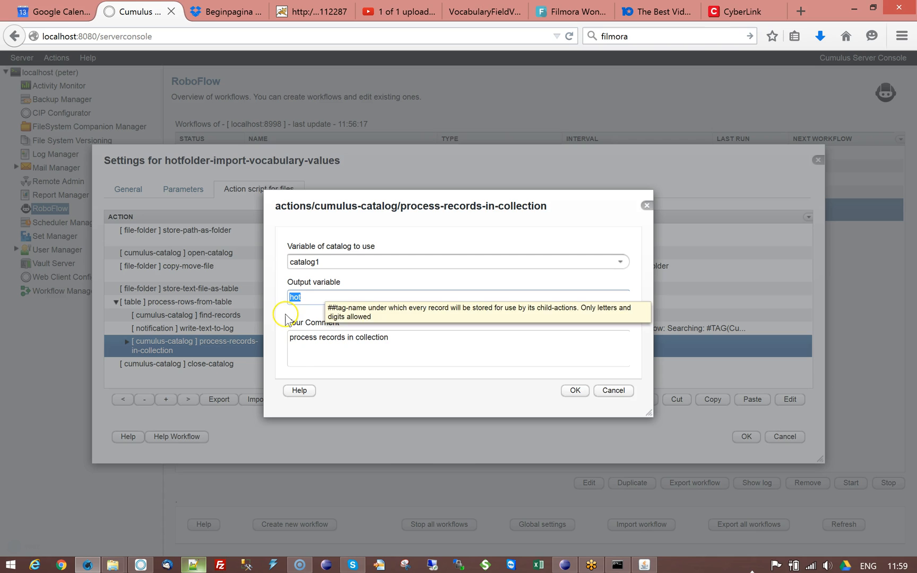
{"action": "left_click", "coordinate": [614, 390]}
Step: Expand all nested actions of process-records-in-collection and reposition the settings dialog so the whole script fits on screen
{"action": "left_click", "coordinate": [127, 343]}
{"action": "left_click", "coordinate": [166, 399]}
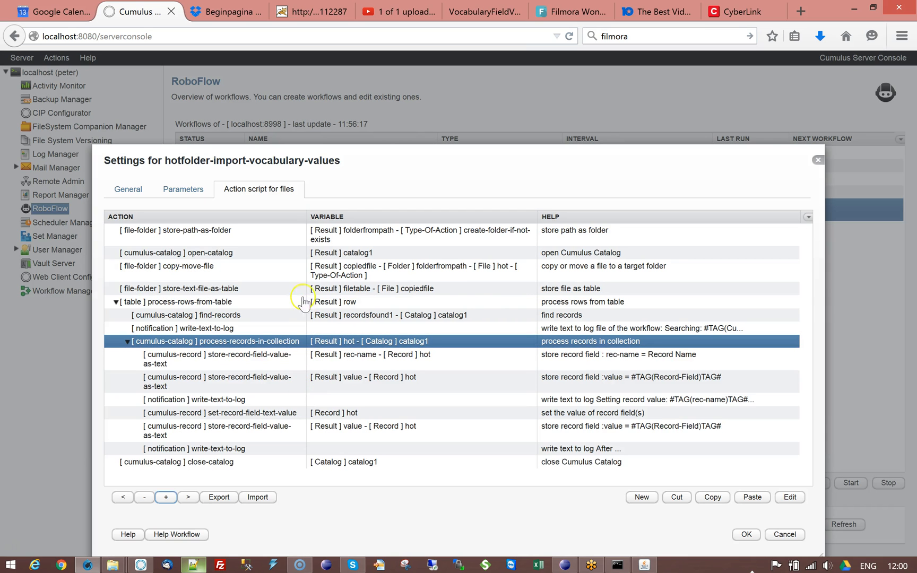
{"action": "left_click_drag", "start_coordinate": [334, 163], "coordinate": [310, 126]}
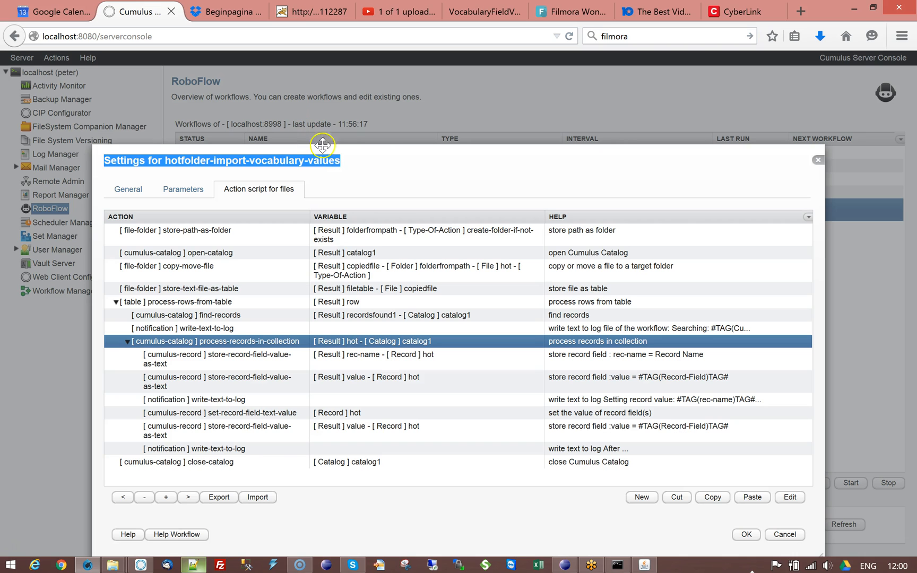
{"action": "left_click_drag", "start_coordinate": [393, 173], "coordinate": [350, 90]}
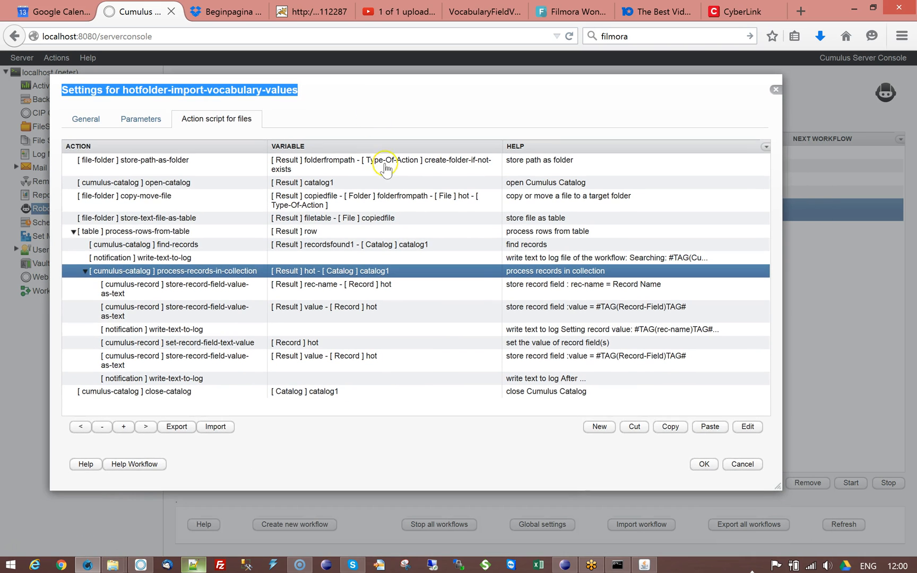
Step: Review the action storing the Record Name and examine the settings of the one storing the Record-Field value before the change
{"action": "left_click", "coordinate": [210, 292]}
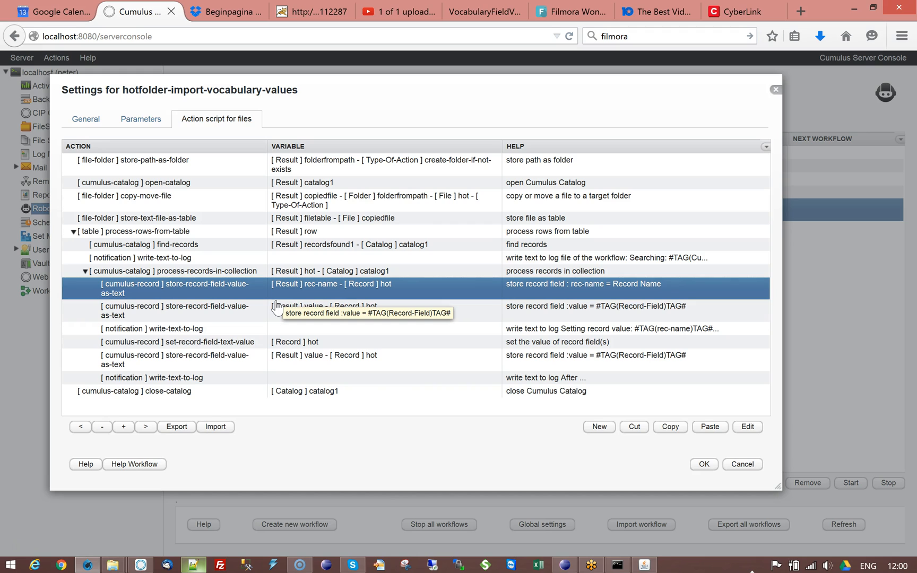
{"action": "double_click", "coordinate": [206, 314]}
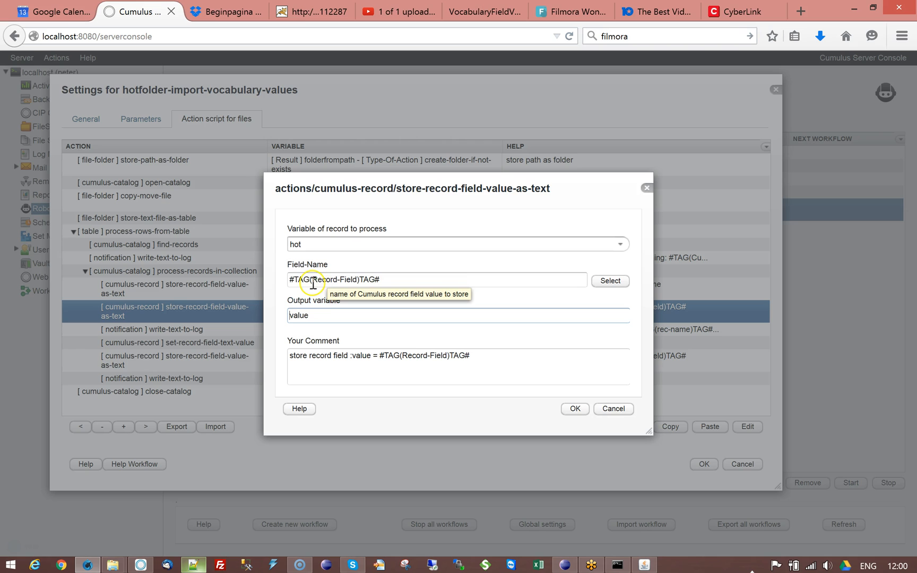
{"action": "left_click", "coordinate": [610, 411]}
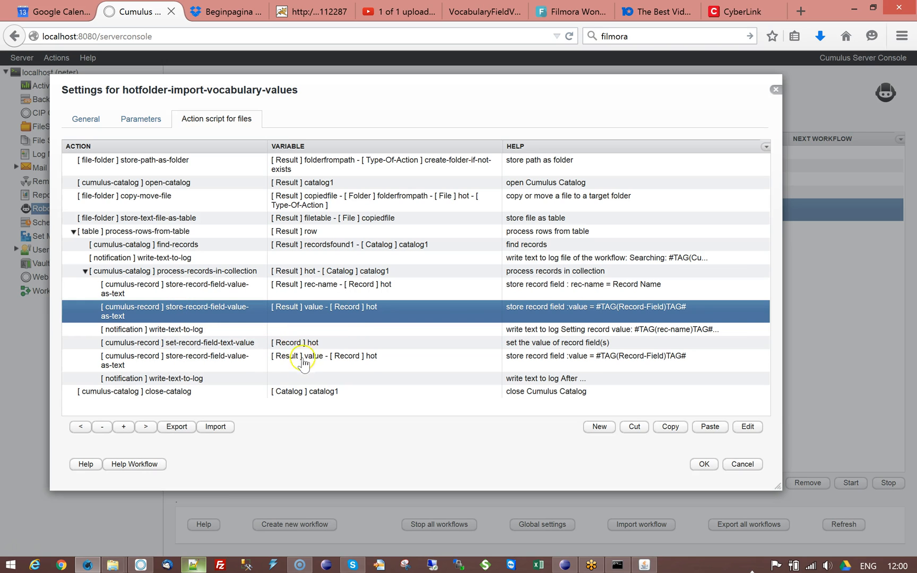
Step: Review the log action for setting the record value and examine the field name and text value in set-record-field-text-value
{"action": "left_click", "coordinate": [224, 330]}
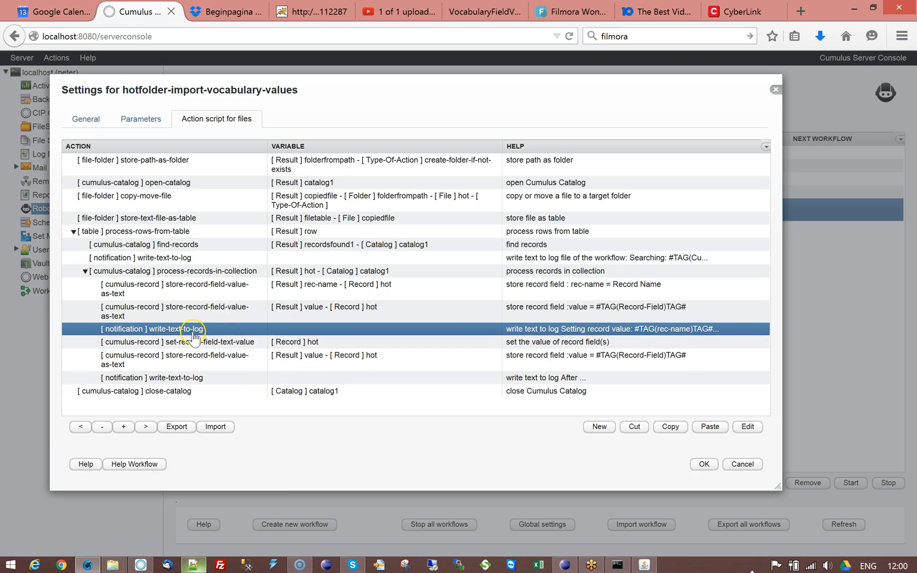
{"action": "left_click", "coordinate": [196, 344]}
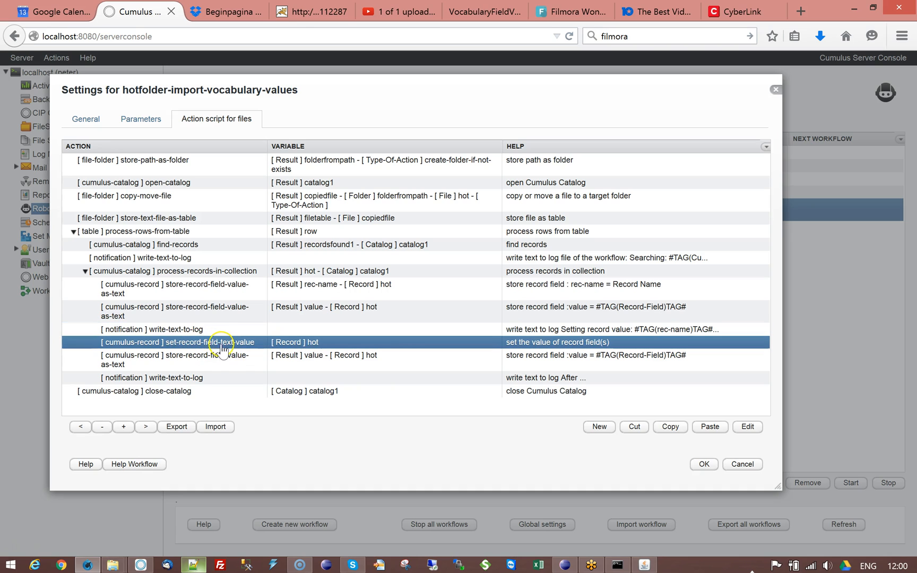
{"action": "double_click", "coordinate": [226, 347]}
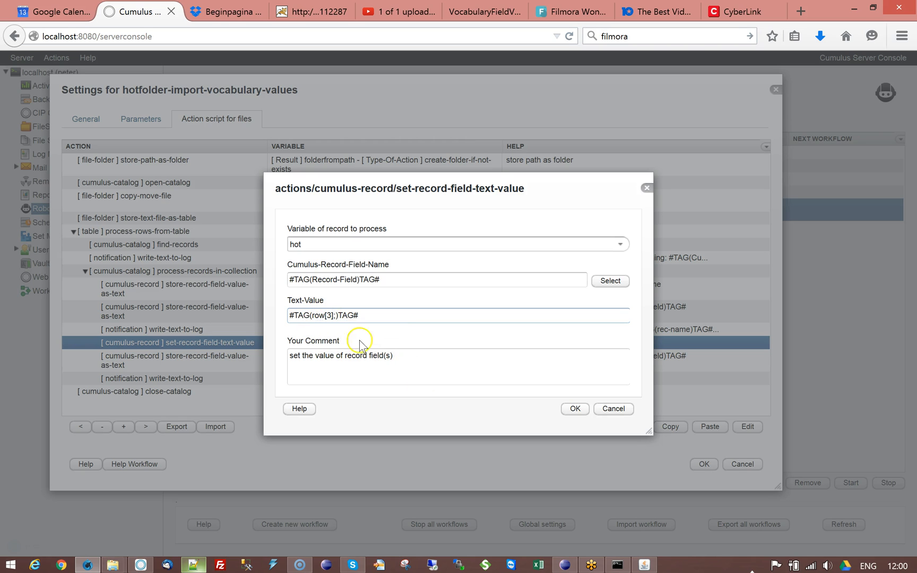
{"action": "left_click", "coordinate": [613, 409]}
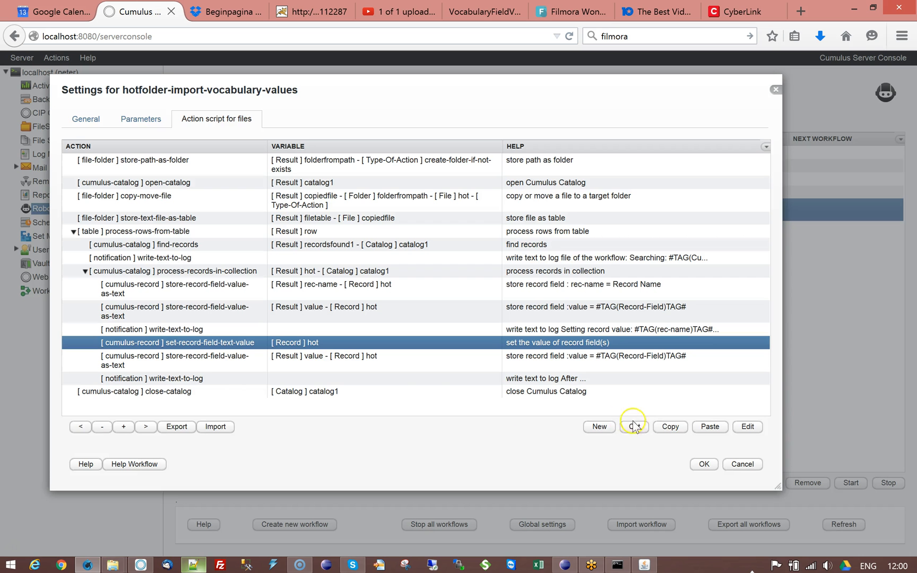
Step: Compare the store-record-field-value-as-text and write-text-to-log actions placed before and after set-record-field-text-value
{"action": "left_click", "coordinate": [228, 366]}
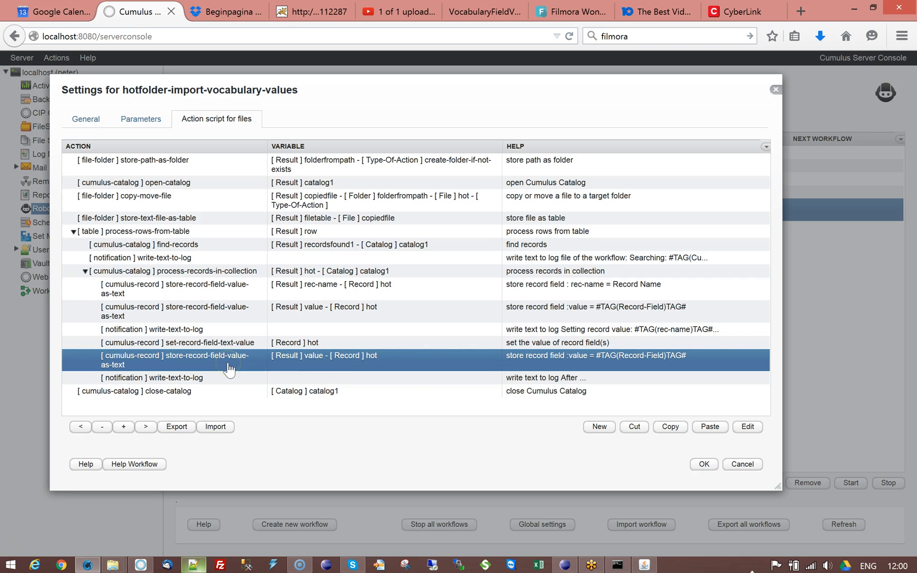
{"action": "left_click", "coordinate": [235, 314]}
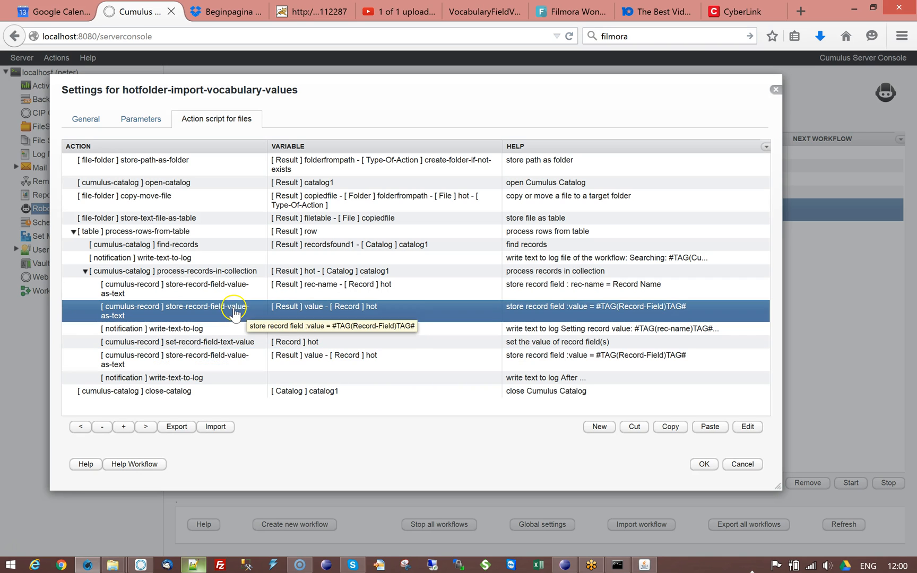
{"action": "left_click", "coordinate": [210, 329]}
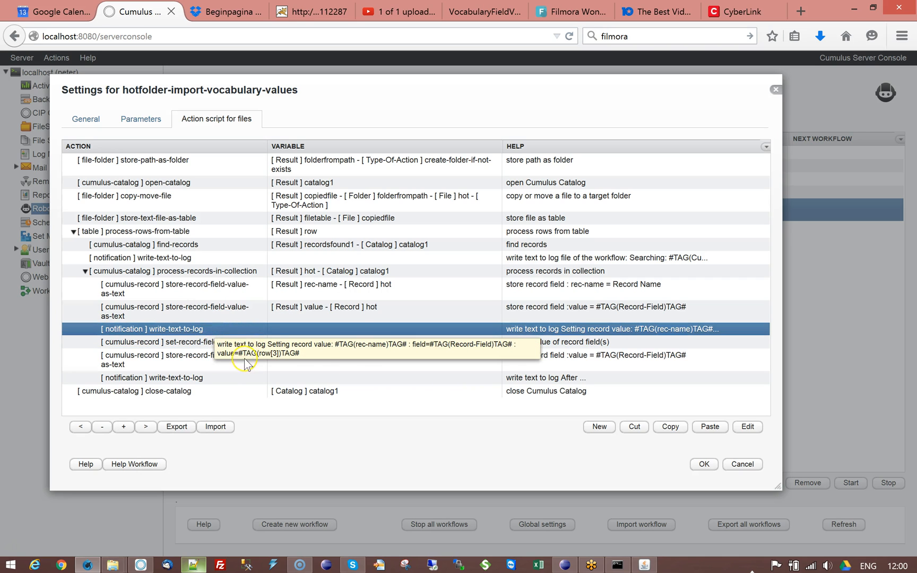
{"action": "left_click", "coordinate": [203, 362]}
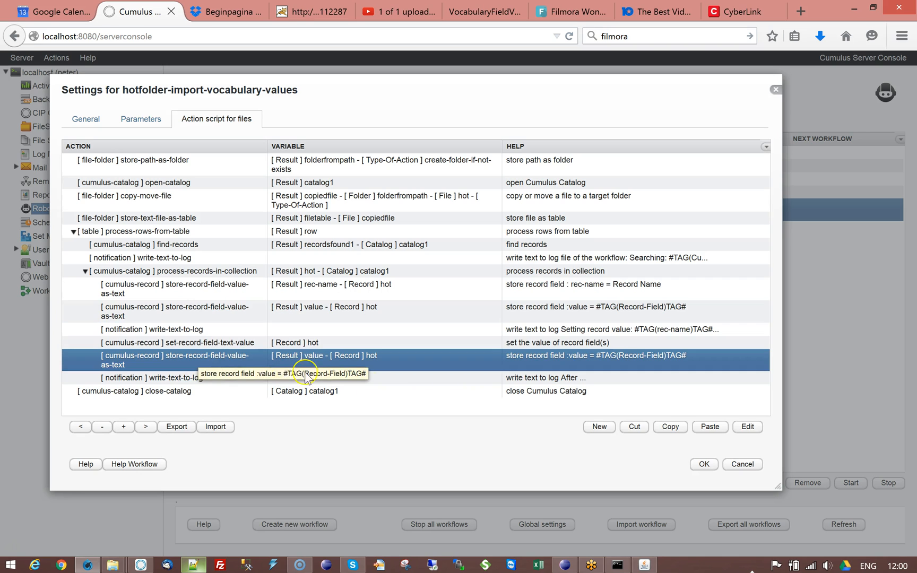
{"action": "left_click", "coordinate": [440, 370]}
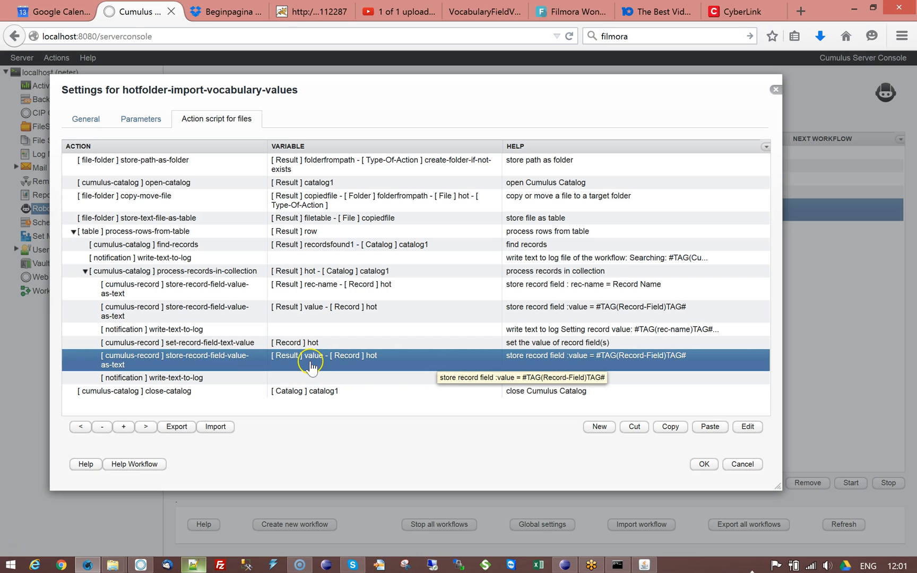
{"action": "left_click", "coordinate": [228, 378]}
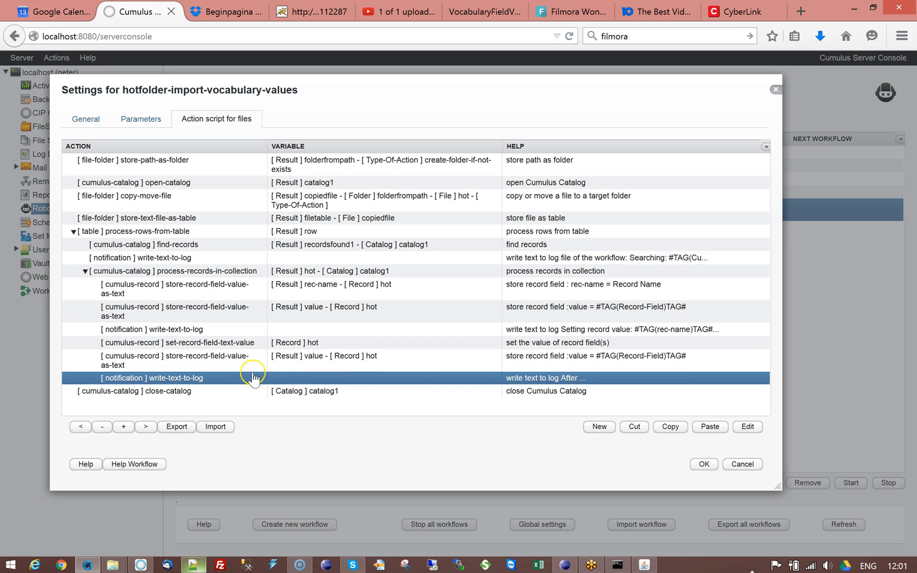
{"action": "left_click", "coordinate": [219, 312]}
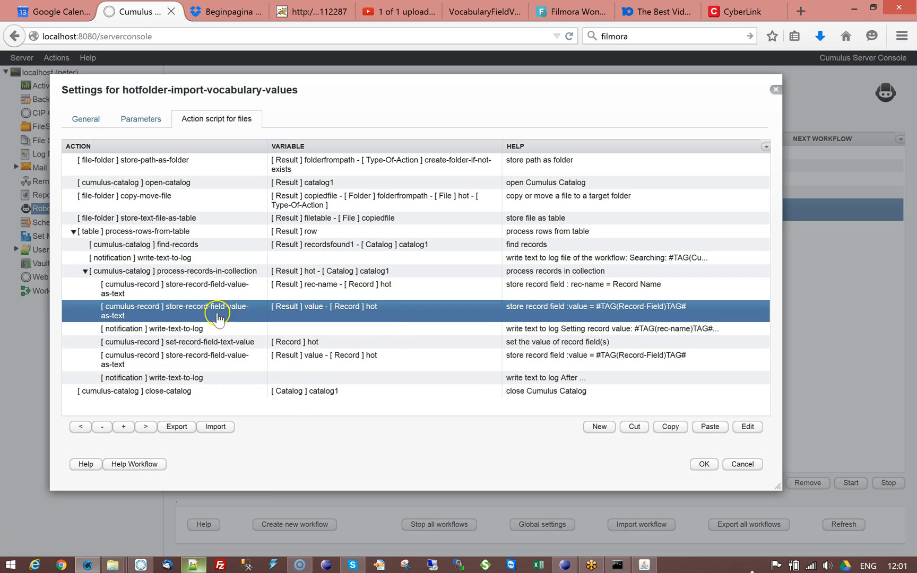
{"action": "left_click", "coordinate": [214, 365]}
{"action": "left_click", "coordinate": [220, 379]}
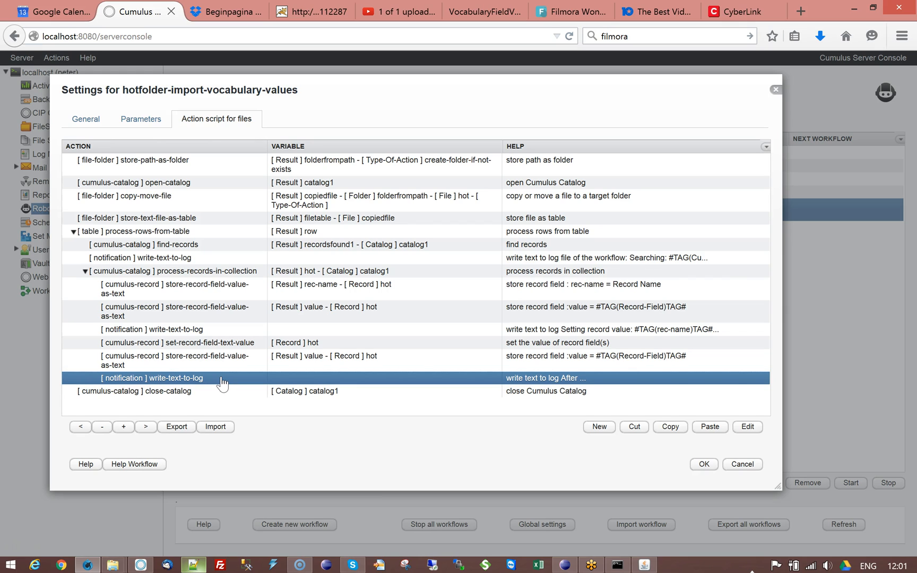
Step: Collapse the process-records-in-collection and process-rows-from-table branches and review the concluding close-catalog action
{"action": "left_click", "coordinate": [85, 272]}
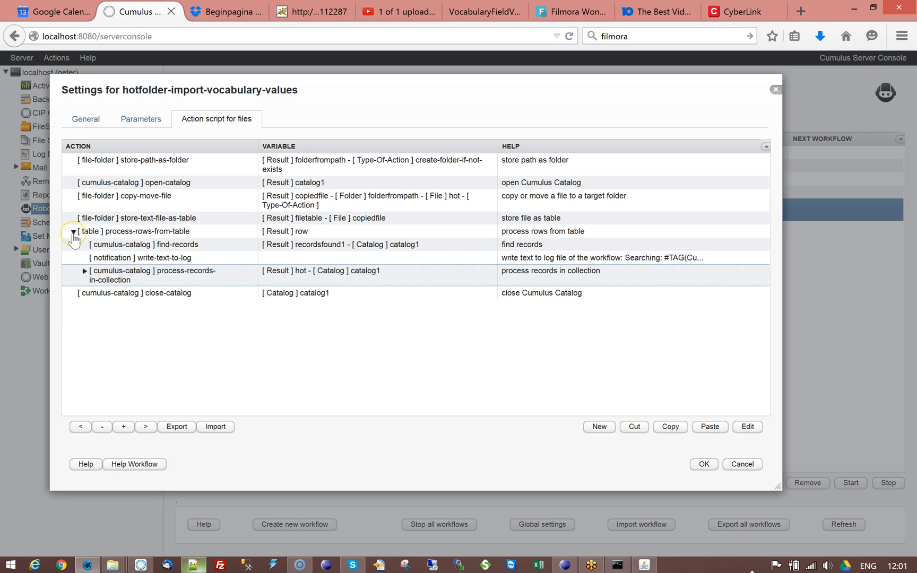
{"action": "left_click", "coordinate": [73, 233]}
{"action": "left_click", "coordinate": [133, 244]}
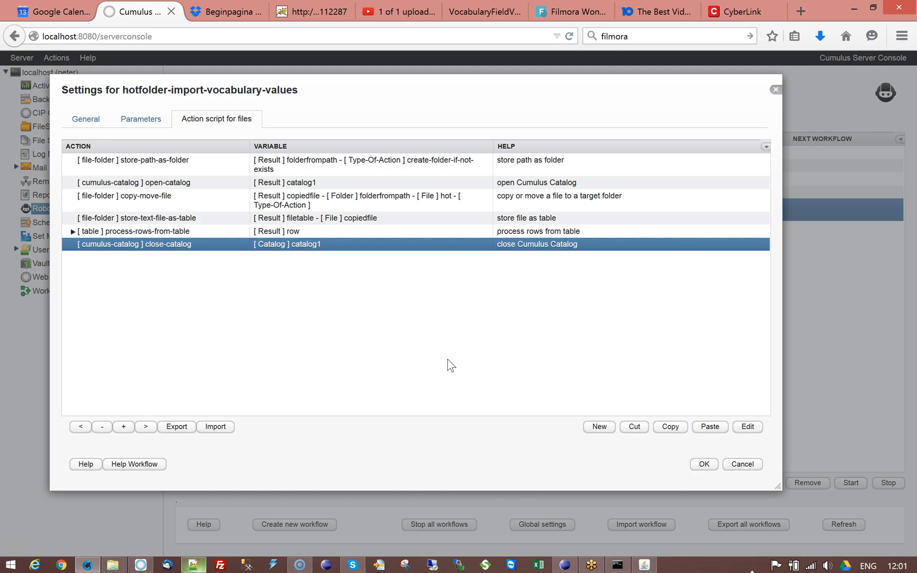
Step: Re-examine the field name and text value in the nested set-record-field-text-value action, and save the workflow settings
{"action": "left_click", "coordinate": [74, 231]}
{"action": "left_click", "coordinate": [83, 272]}
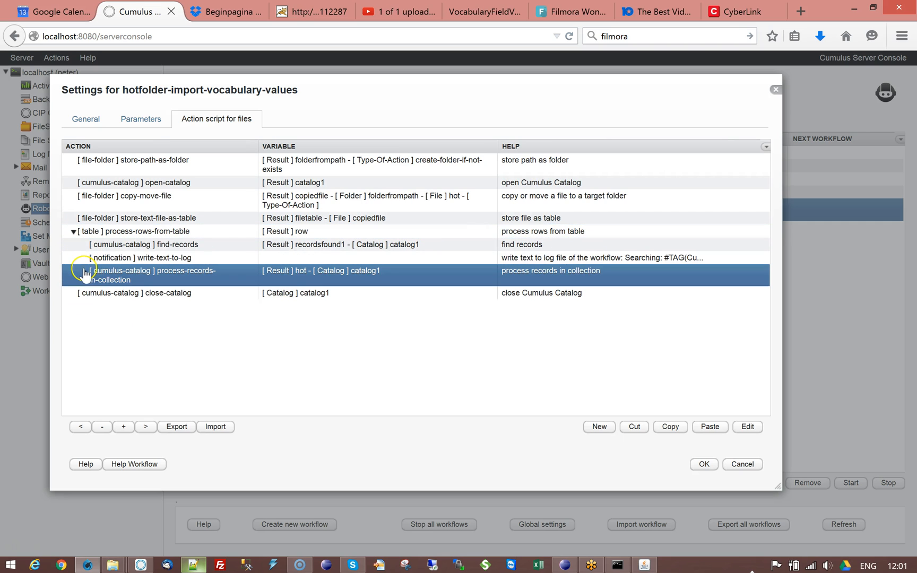
{"action": "left_click", "coordinate": [83, 272]}
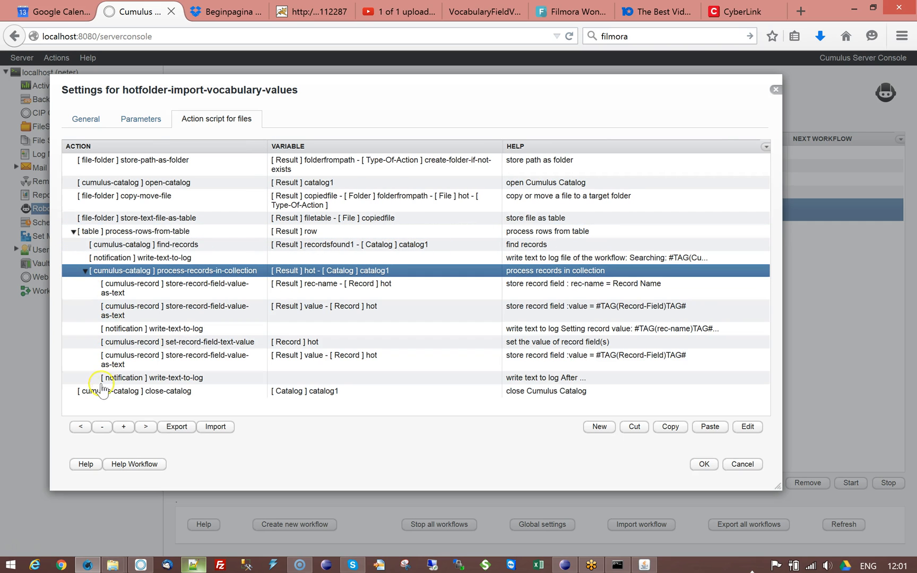
{"action": "left_click", "coordinate": [201, 342]}
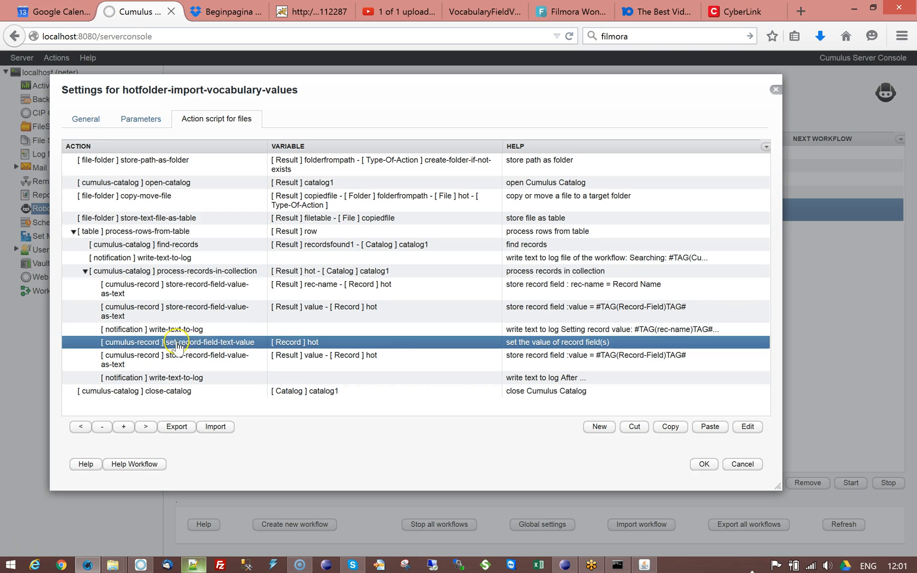
{"action": "double_click", "coordinate": [226, 344]}
{"action": "left_click", "coordinate": [326, 283]}
{"action": "left_click_drag", "start_coordinate": [326, 283], "coordinate": [267, 281]}
{"action": "left_click_drag", "start_coordinate": [370, 319], "coordinate": [267, 324]}
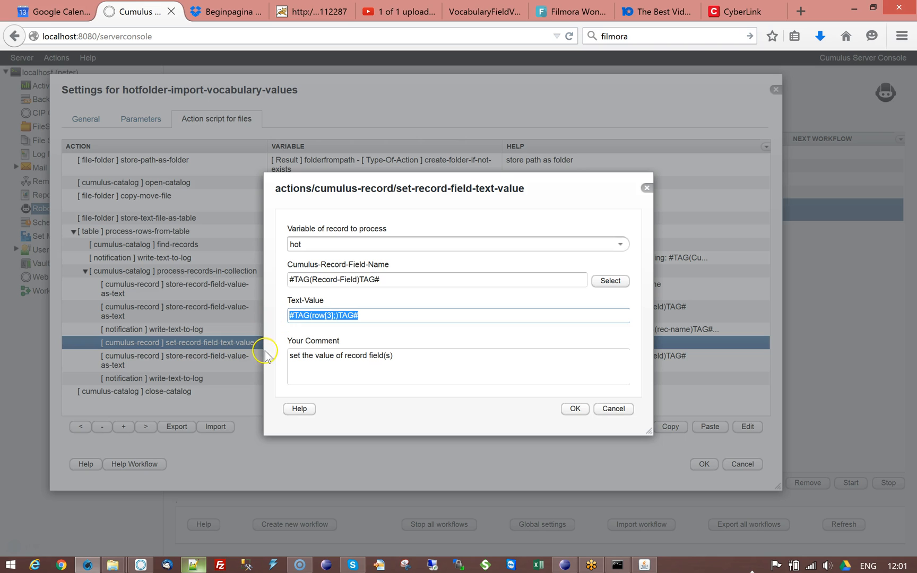
{"action": "left_click", "coordinate": [610, 409]}
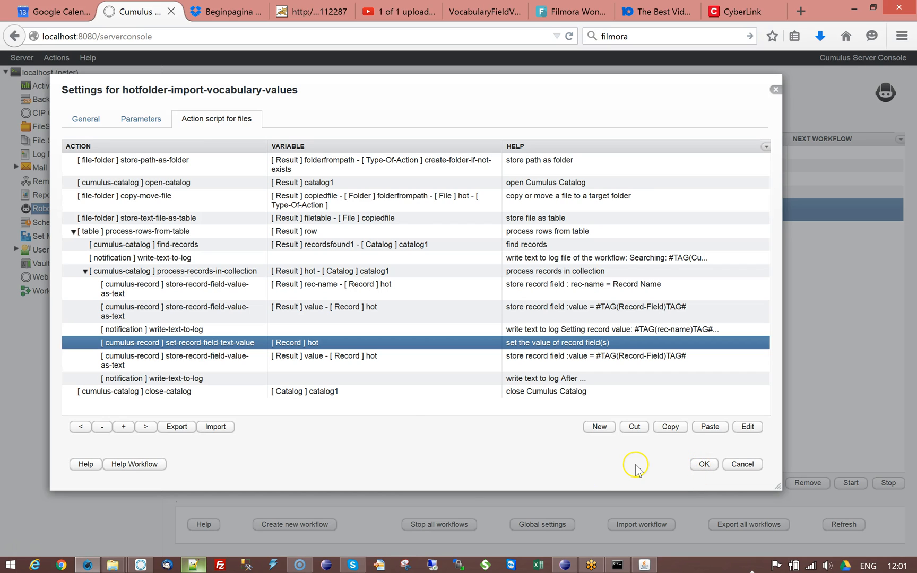
{"action": "left_click", "coordinate": [704, 465]}
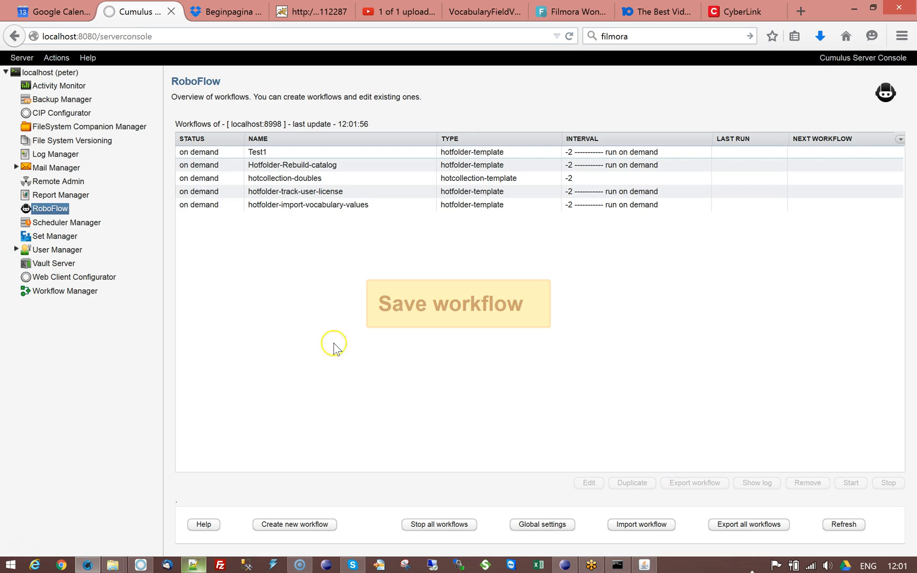
Step: Reopen the hotfolder-import-vocabulary-values settings, look over the actions inside process-rows-from-table, and leave without changes
{"action": "left_click", "coordinate": [300, 207]}
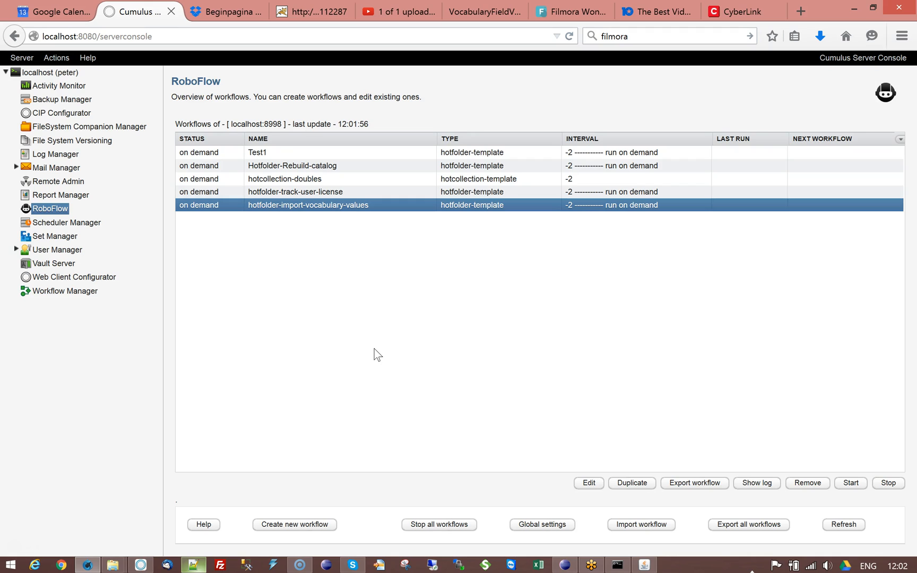
{"action": "double_click", "coordinate": [332, 211]}
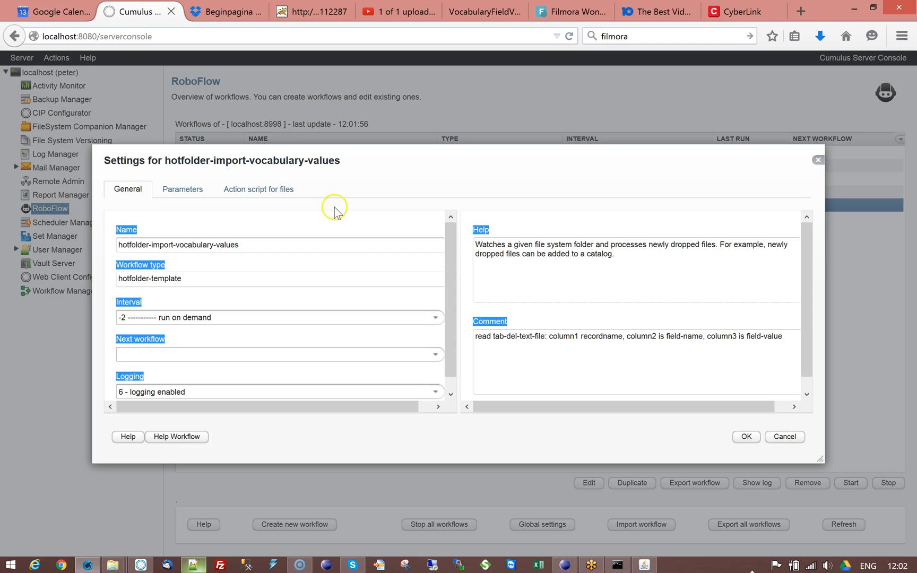
{"action": "left_click", "coordinate": [259, 191]}
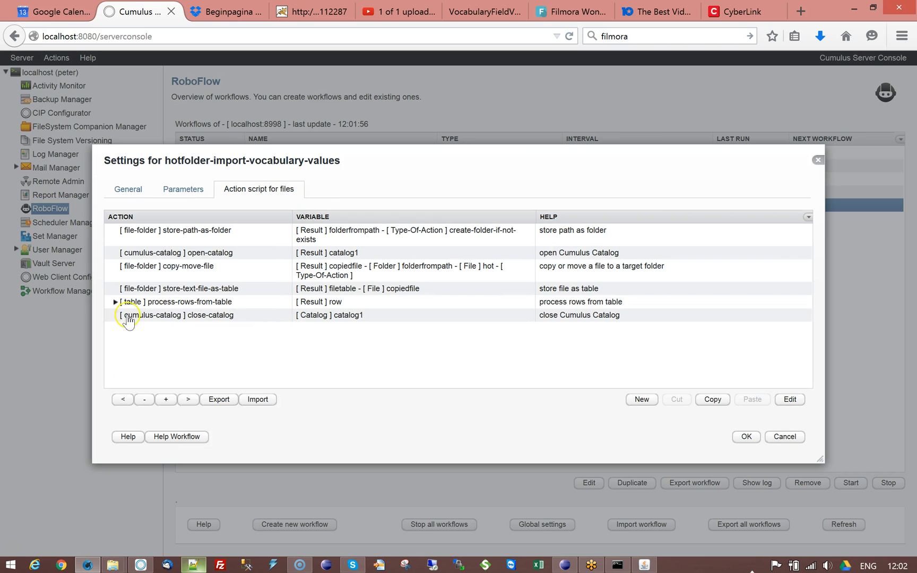
{"action": "double_click", "coordinate": [203, 307]}
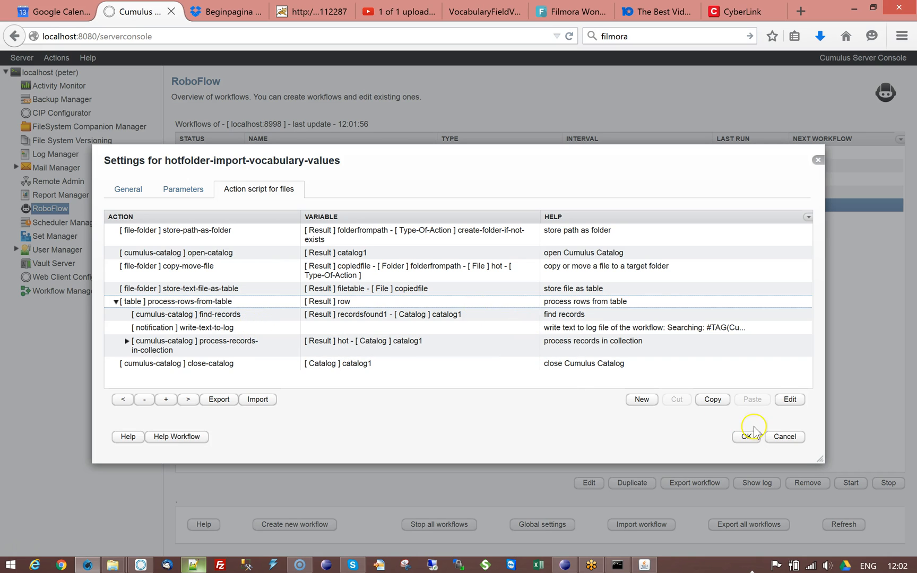
{"action": "left_click", "coordinate": [790, 439]}
Step: Open the log hotfolder-import-vocabulary-values_20160913.log of the workflow in Notepad++, hide the line-end symbols, and go to the last run
{"action": "left_click", "coordinate": [748, 484]}
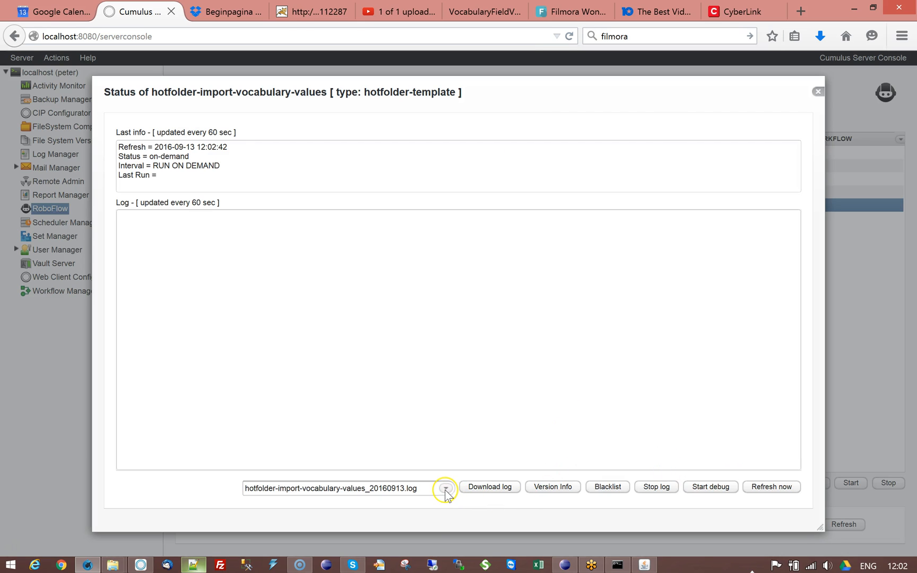
{"action": "left_click", "coordinate": [478, 489]}
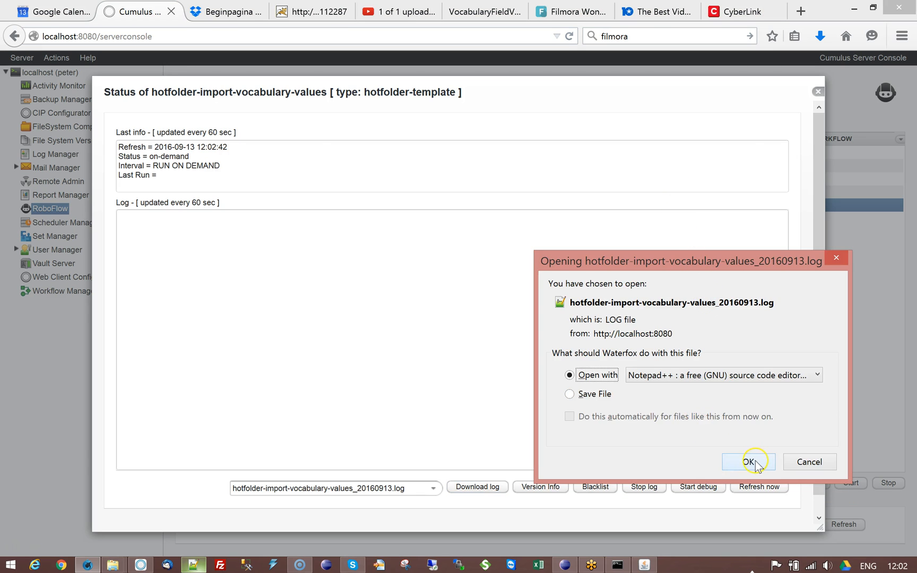
{"action": "left_click", "coordinate": [753, 463]}
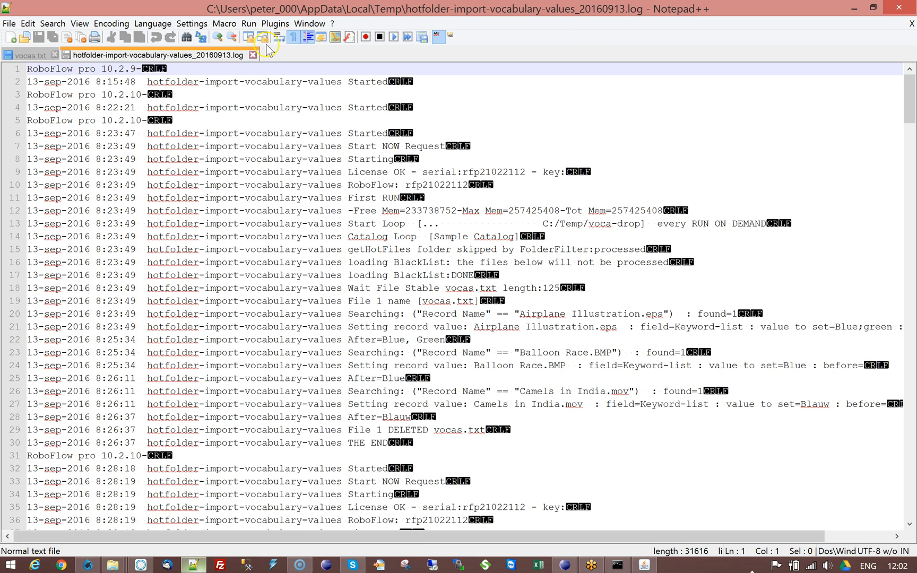
{"action": "left_click", "coordinate": [293, 36]}
{"action": "left_click_drag", "start_coordinate": [912, 109], "coordinate": [912, 494]}
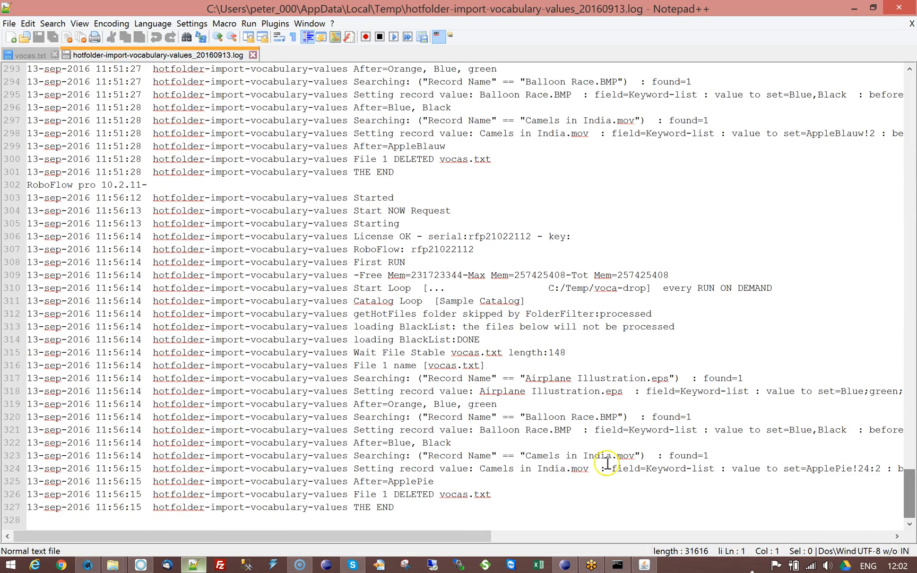
Step: Examine the After values and their separators logged for Airplane Illustration.eps, and close the workflow's status window in the Cumulus Server Console
{"action": "left_click", "coordinate": [389, 404]}
{"action": "left_click_drag", "start_coordinate": [390, 404], "coordinate": [495, 404]}
{"action": "left_click", "coordinate": [428, 404]}
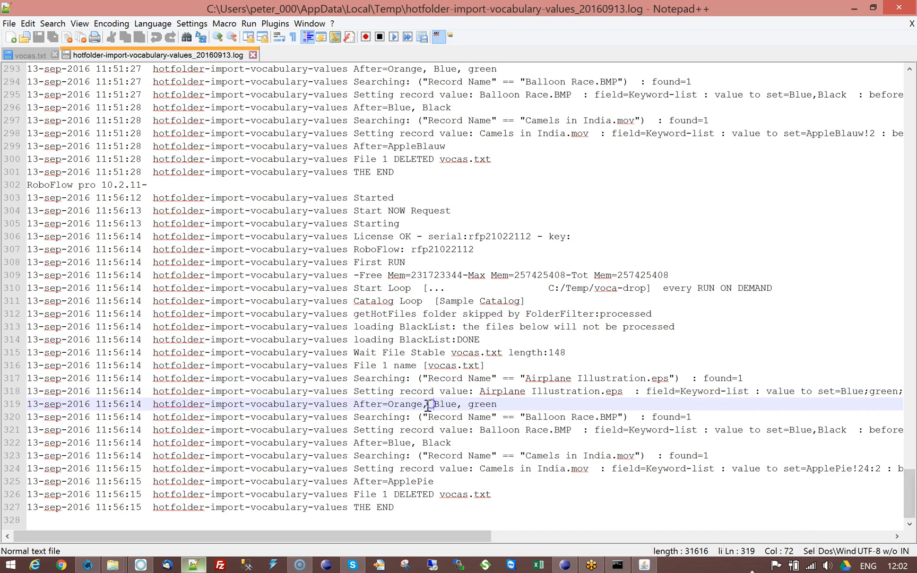
{"action": "left_click", "coordinate": [466, 404]}
{"action": "left_click", "coordinate": [524, 404]}
{"action": "left_click", "coordinate": [390, 405]}
{"action": "double_click", "coordinate": [401, 404]}
{"action": "double_click", "coordinate": [445, 404]}
{"action": "double_click", "coordinate": [481, 404]}
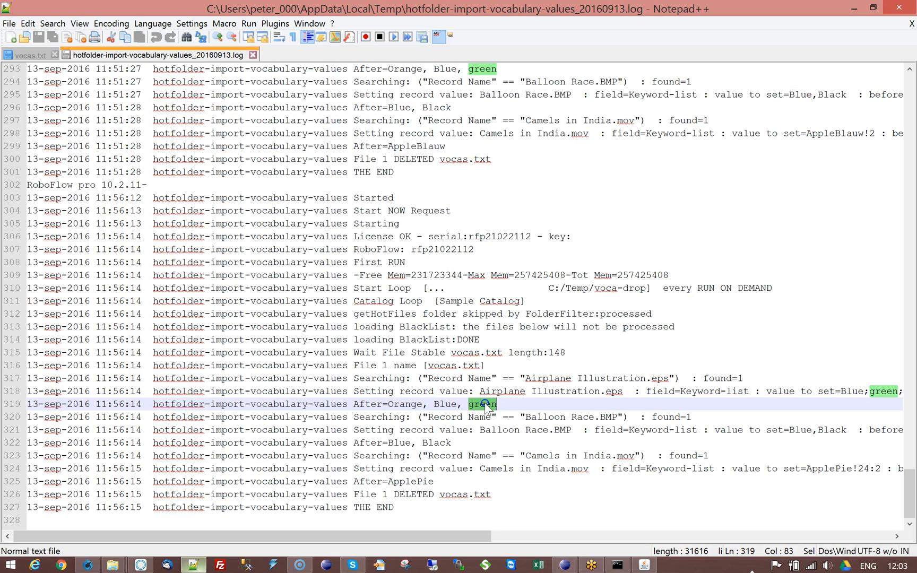
{"action": "left_click", "coordinate": [429, 405]}
{"action": "left_click", "coordinate": [467, 405]}
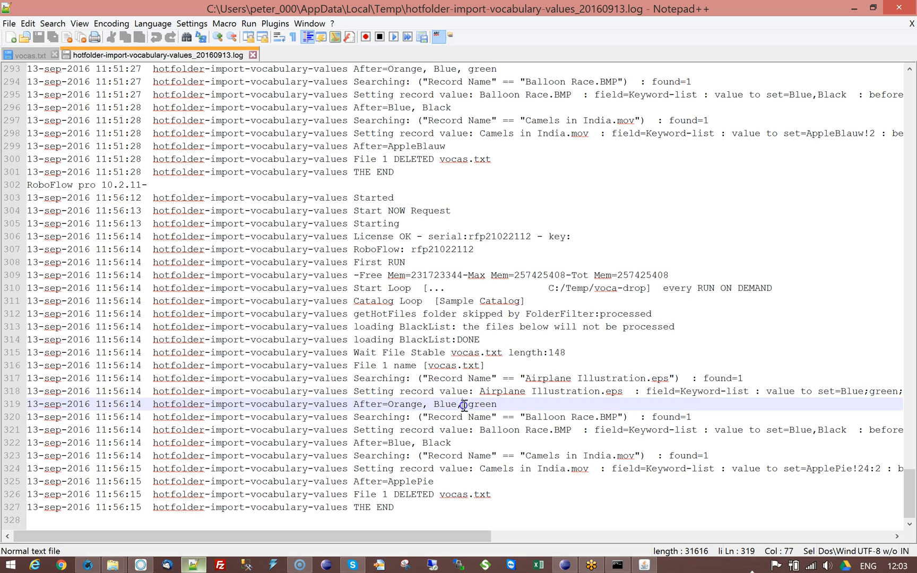
{"action": "left_click", "coordinate": [432, 404]}
{"action": "left_click", "coordinate": [468, 404]}
{"action": "left_click", "coordinate": [519, 405]}
{"action": "left_click", "coordinate": [88, 564]}
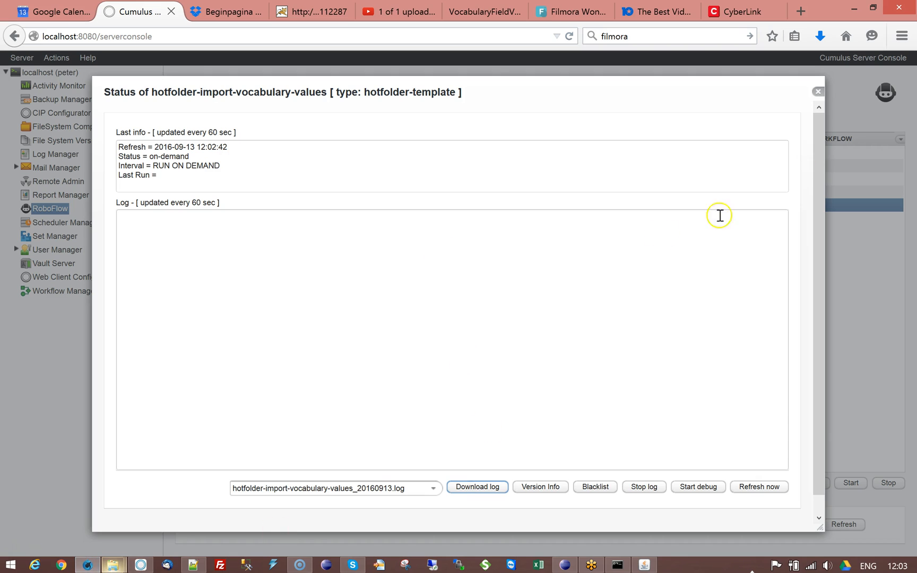
{"action": "left_click", "coordinate": [818, 91]}
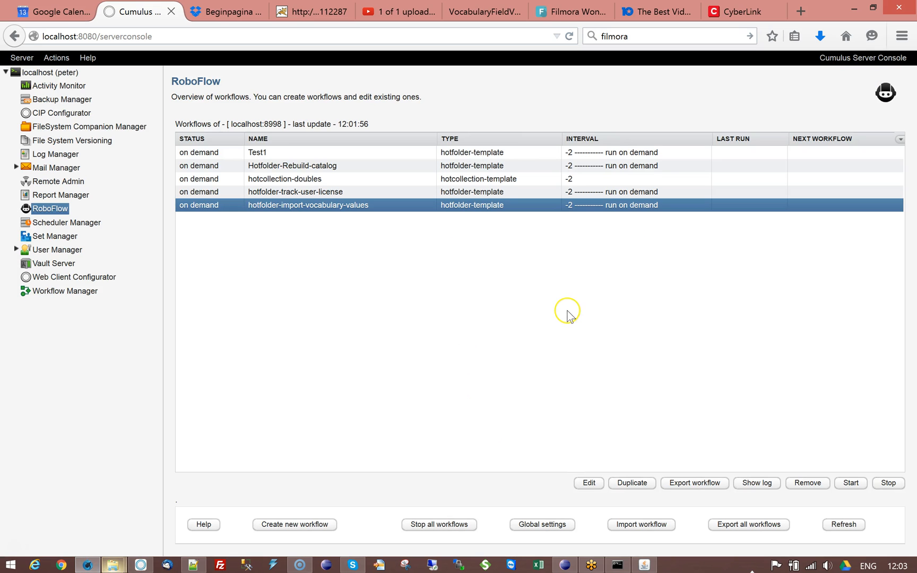